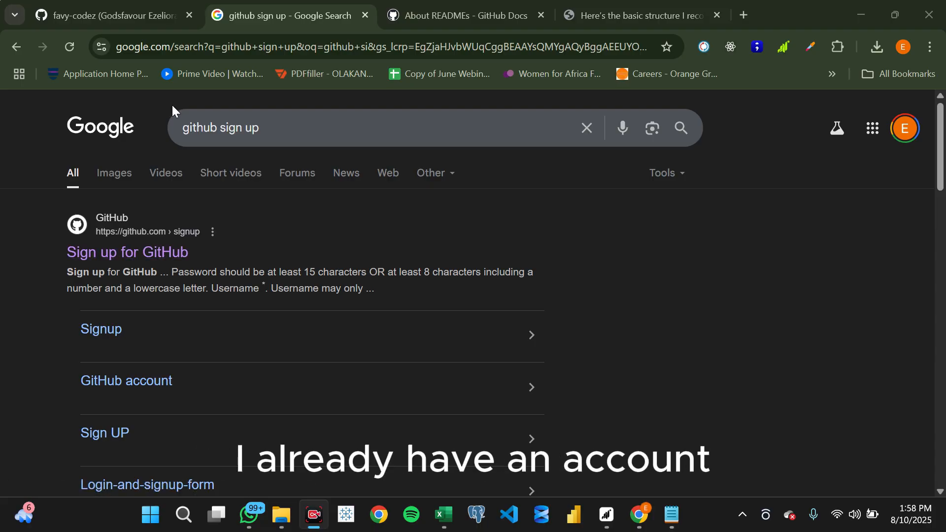
- Switch to the GitHub profile, open its repositories list and start a new repository
{"action": "left_click", "coordinate": [129, 5]}
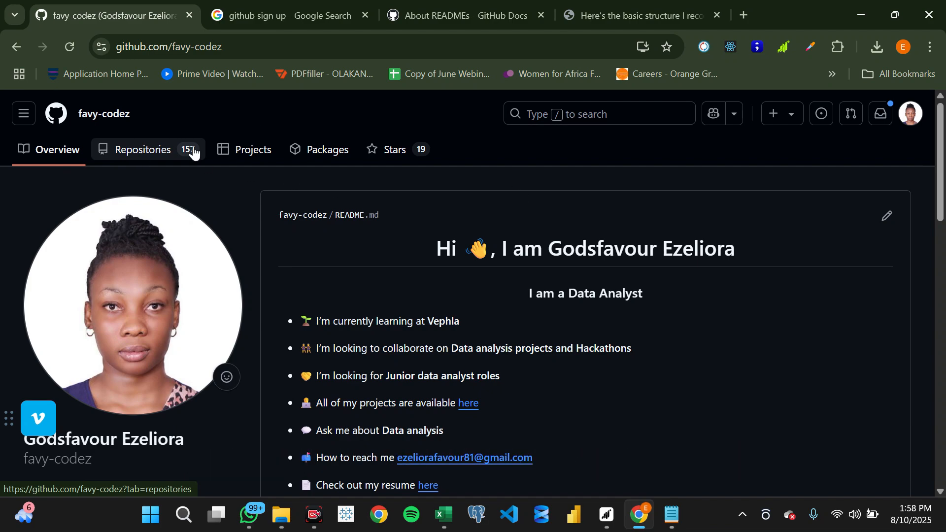
{"action": "left_click", "coordinate": [168, 148]}
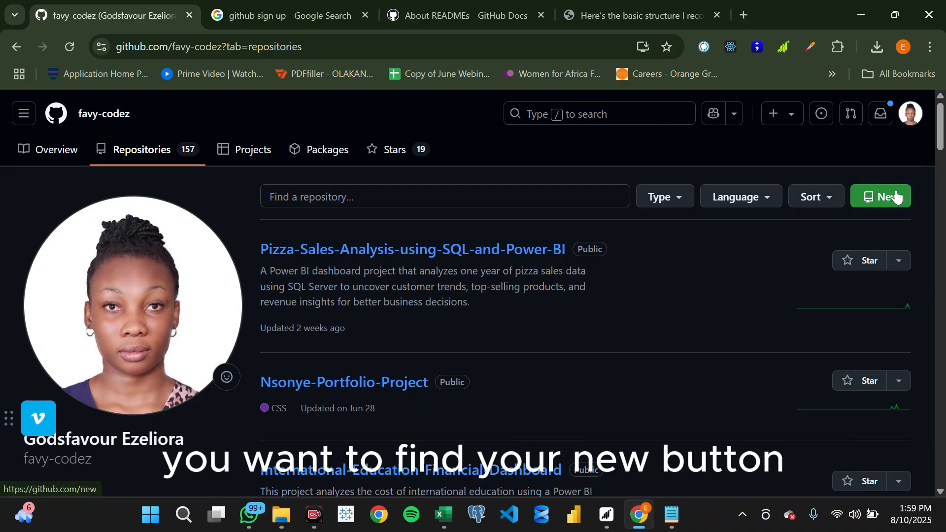
{"action": "left_click", "coordinate": [871, 199]}
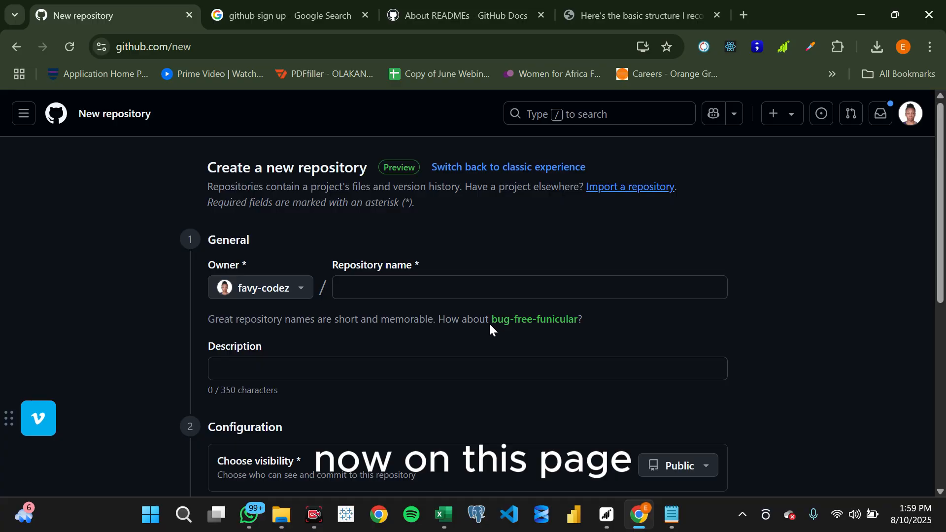
- Name the new repository "Adidas Sales Analysis"
{"action": "scroll", "coordinate": [438, 327], "scroll_direction": "down", "scroll_amount": 2}
{"action": "scroll", "coordinate": [438, 327], "scroll_direction": "up", "scroll_amount": 2}
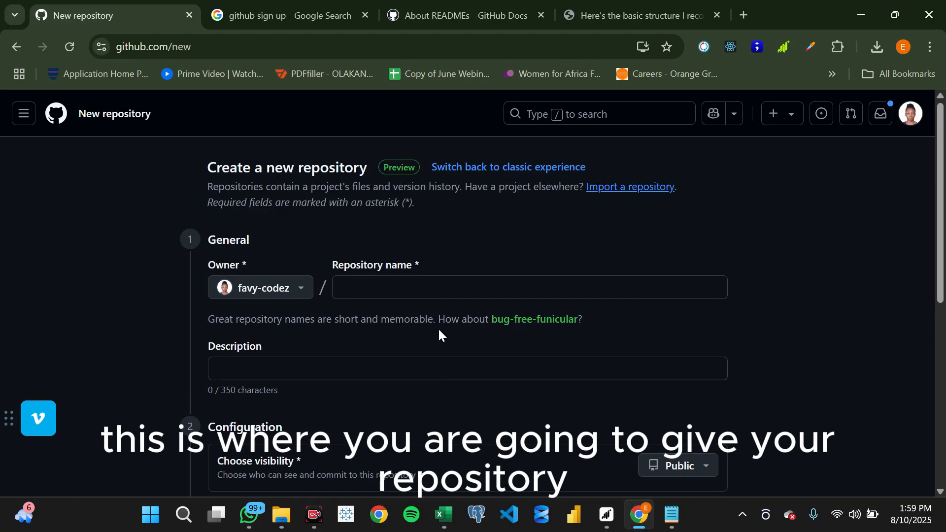
{"action": "left_click", "coordinate": [378, 278]}
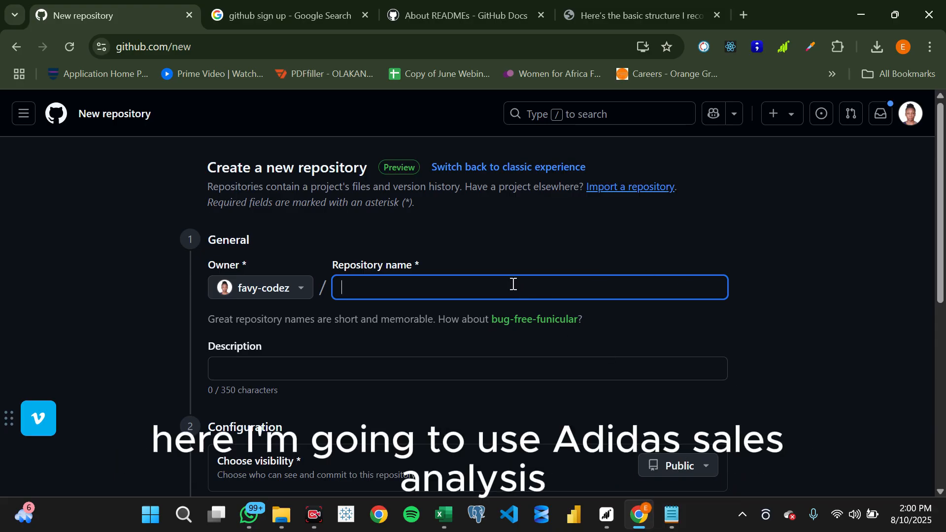
{"action": "type", "text": "Ad"}
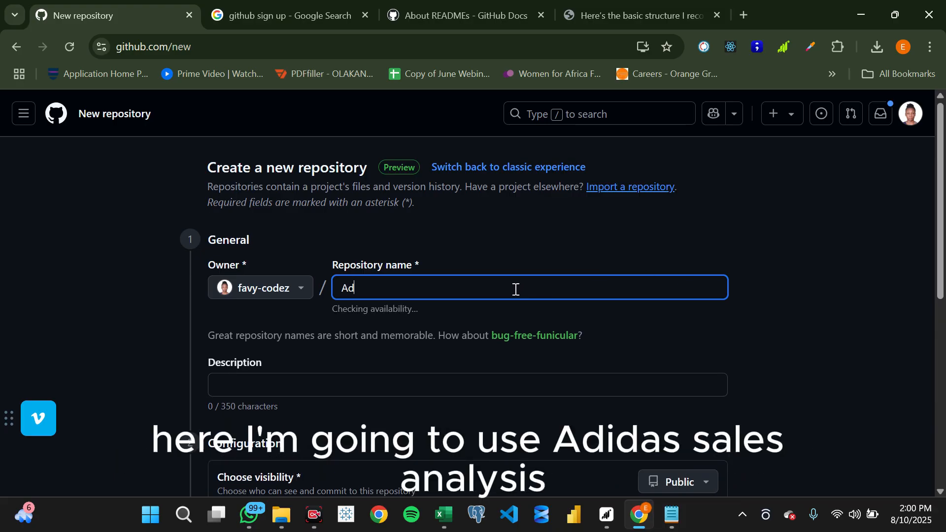
{"action": "type", "text": "idas Sa"}
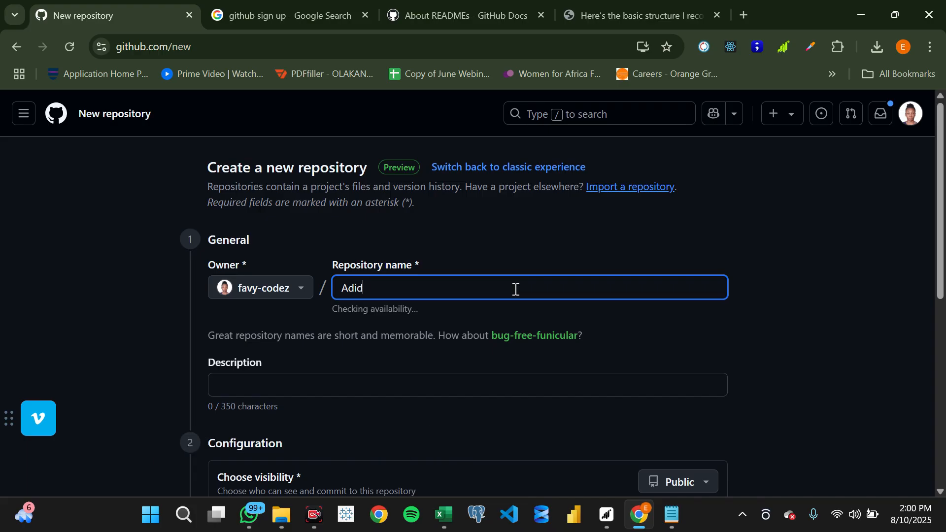
{"action": "type", "text": "les Analysis"}
- Enter the repository description "Analysis of Adidas sales data to uncover trends"
{"action": "scroll", "coordinate": [516, 289], "scroll_direction": "down", "scroll_amount": 2}
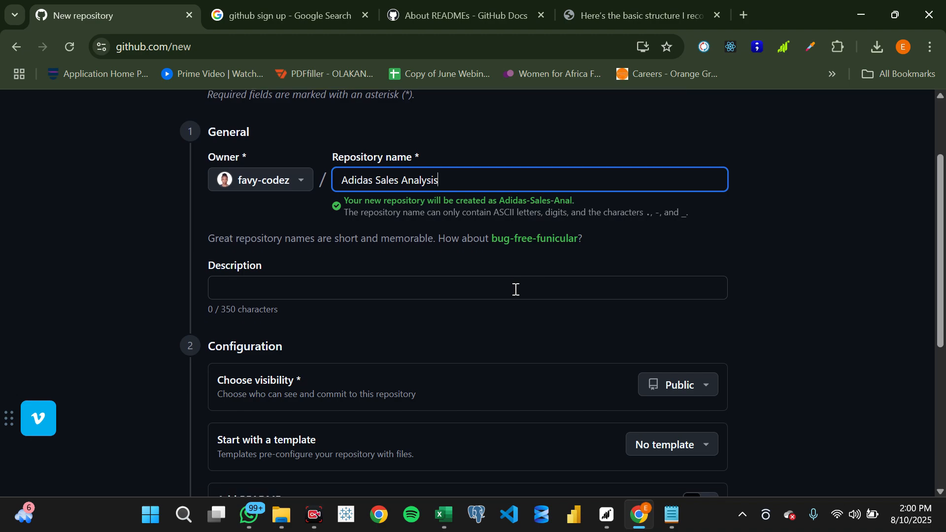
{"action": "left_click", "coordinate": [516, 289]}
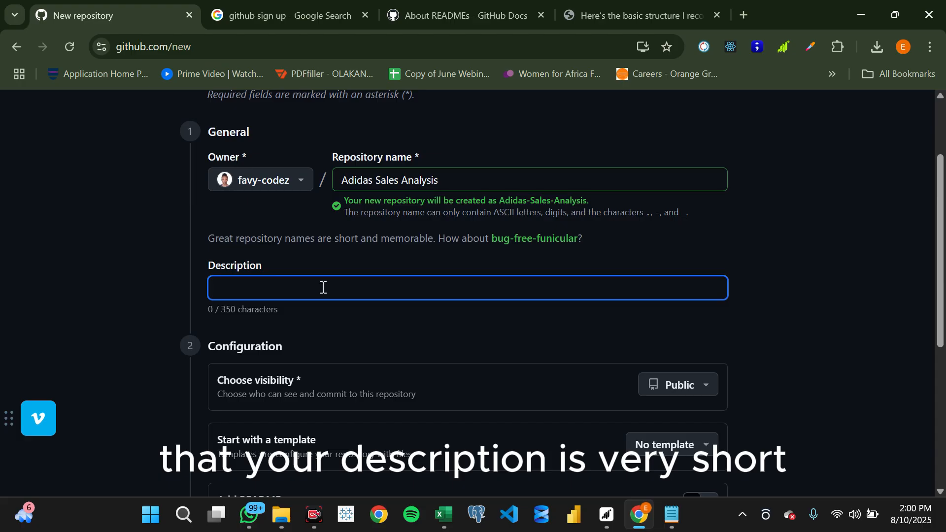
{"action": "type", "text": "A"}
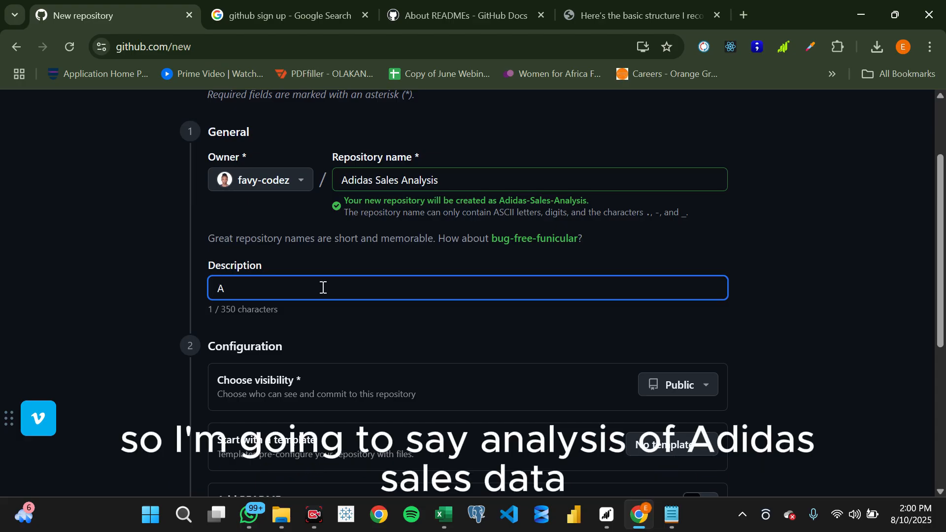
{"action": "type", "text": "nalysis of adaid"}
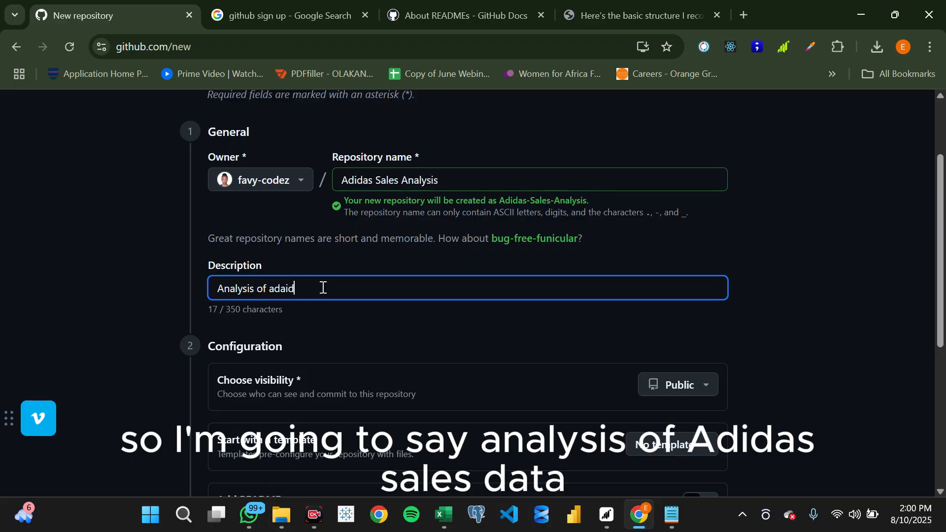
{"action": "type", "text": "asdsal"}
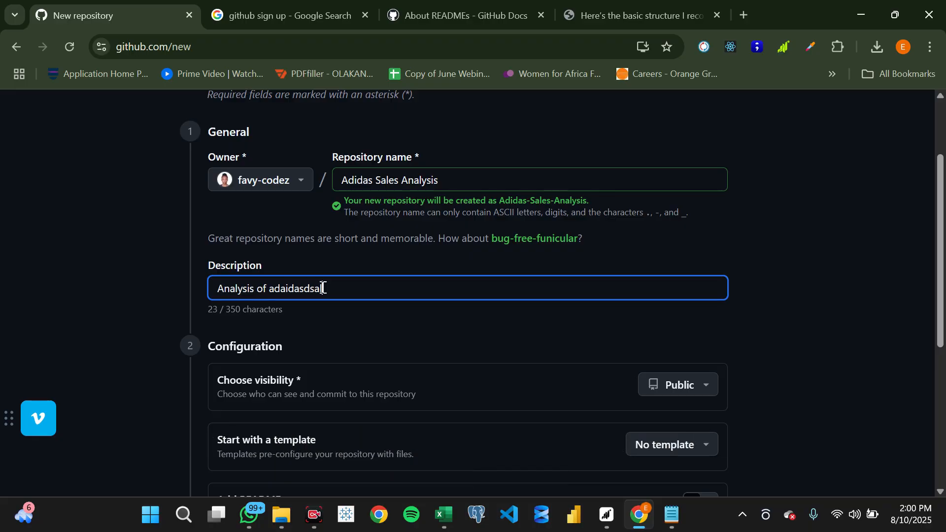
{"action": "key", "text": "BackSpace"}
{"action": "key", "text": "BackSpace"}
{"action": "key", "text": "BackSpace"}
{"action": "key", "text": "BackSpace"}
{"action": "key", "text": "BackSpace"}
{"action": "key", "text": "BackSpace"}
{"action": "key", "text": "BackSpace"}
{"action": "key", "text": "BackSpace"}
{"action": "key", "text": "BackSpace"}
{"action": "key", "text": "BackSpace"}
{"action": "key", "text": "BackSpace"}
{"action": "type", "text": "Adidas sales "}
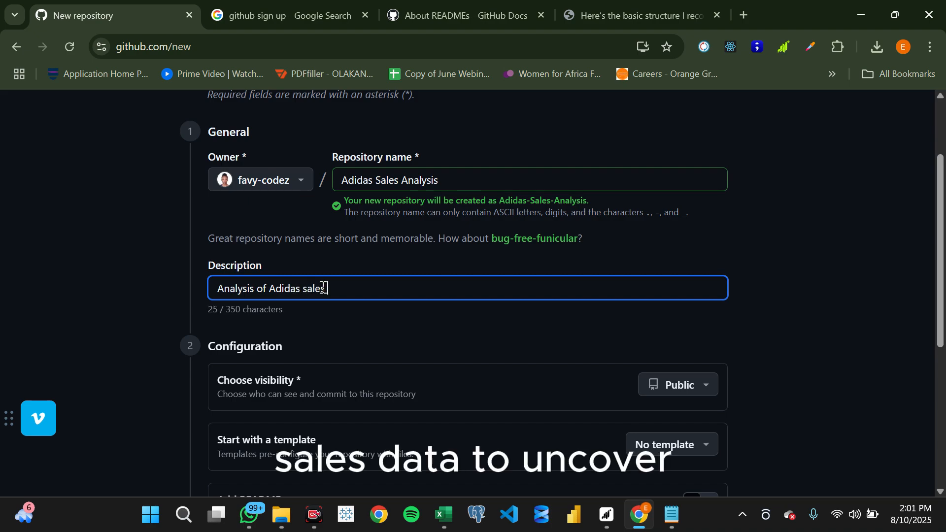
{"action": "type", "text": "data to unco"}
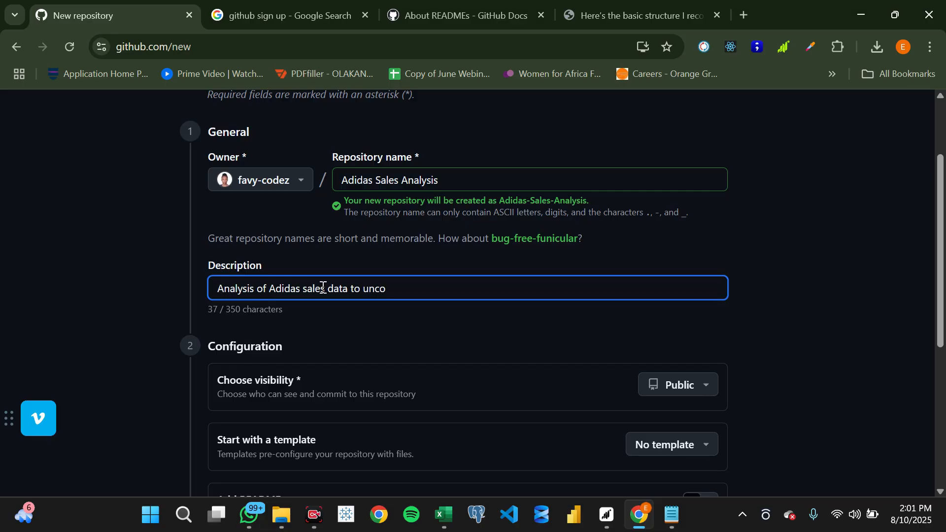
{"action": "type", "text": "ver trends"}
- Include a README in the public repository and create it without a template, .gitignore or license
{"action": "scroll", "coordinate": [323, 287], "scroll_direction": "down", "scroll_amount": 5}
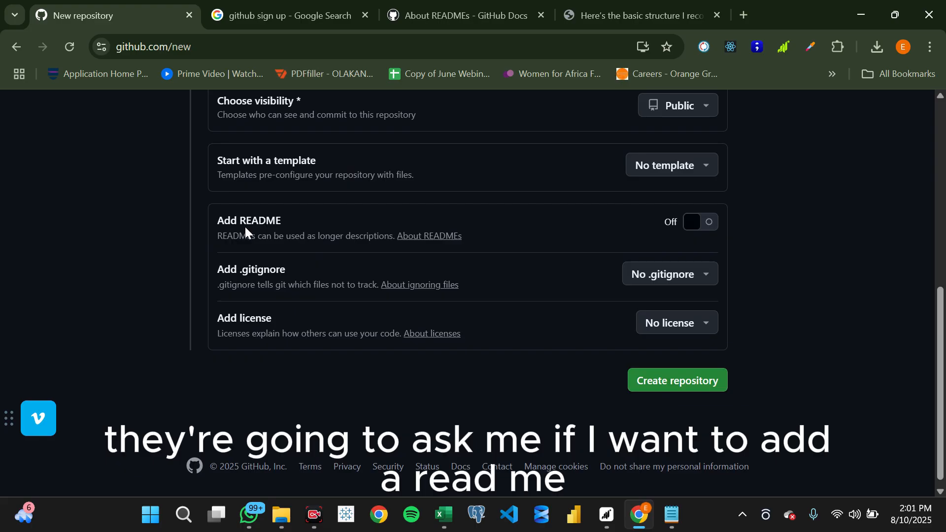
{"action": "left_click", "coordinate": [709, 228]}
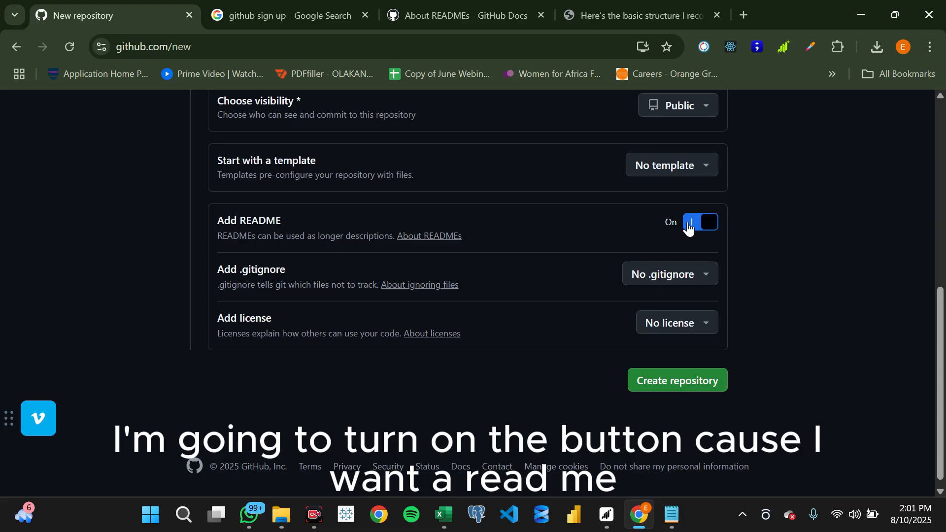
{"action": "left_click", "coordinate": [661, 384]}
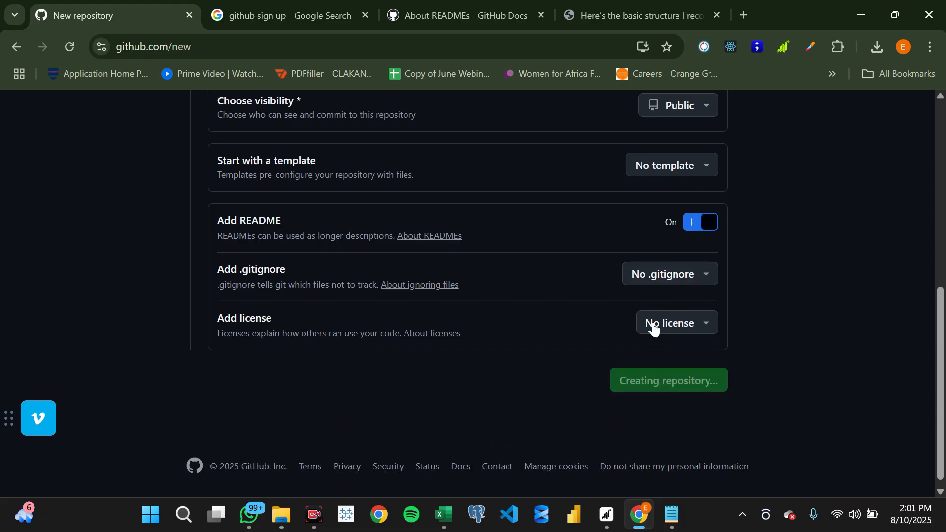
{"action": "scroll", "coordinate": [679, 342], "scroll_direction": "up", "scroll_amount": 1}
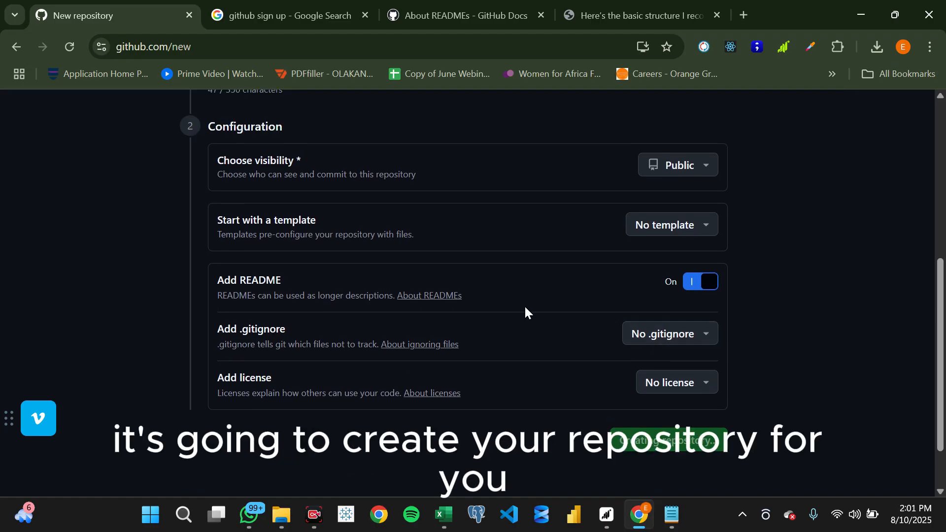
{"action": "scroll", "coordinate": [524, 306], "scroll_direction": "up", "scroll_amount": 5}
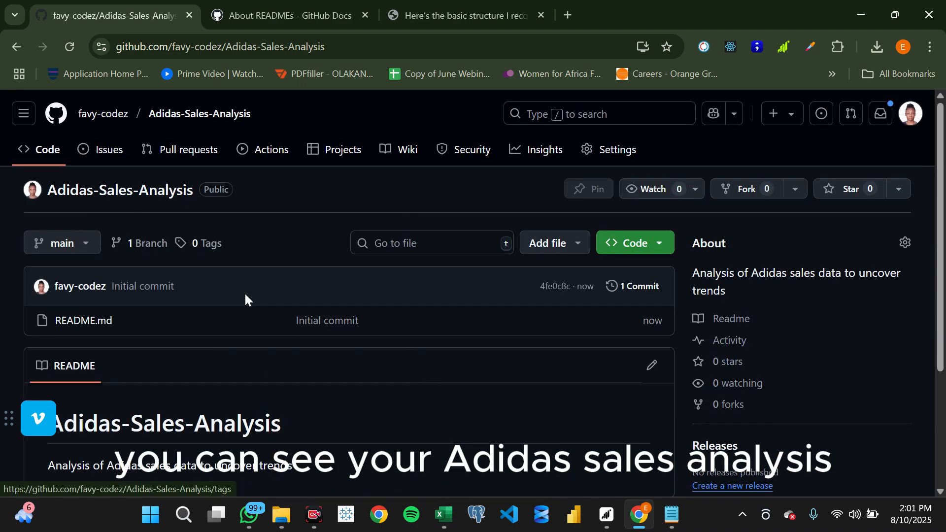
- Open the new repository's details for editing, save them without entering a website or topics, and dismiss the notice
{"action": "scroll", "coordinate": [244, 292], "scroll_direction": "down", "scroll_amount": 1}
{"action": "scroll", "coordinate": [75, 173], "scroll_direction": "up", "scroll_amount": 1}
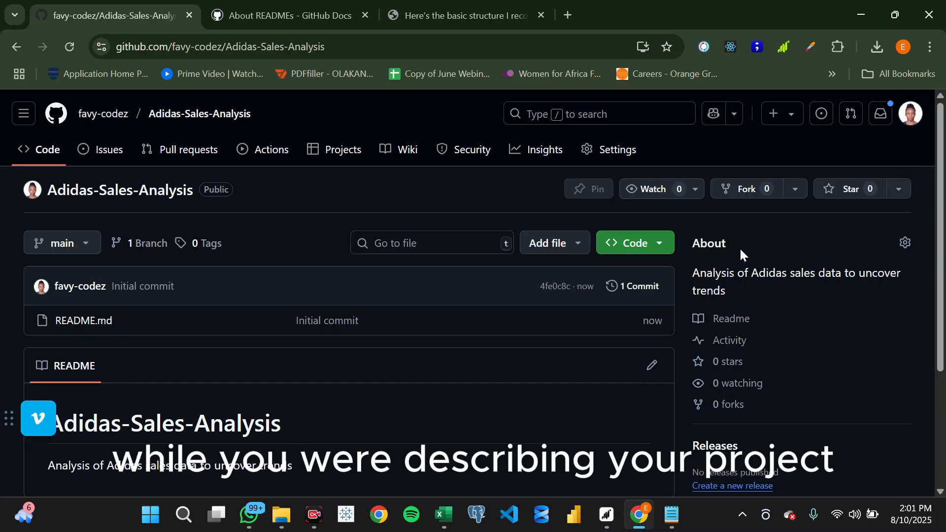
{"action": "left_click", "coordinate": [905, 242]}
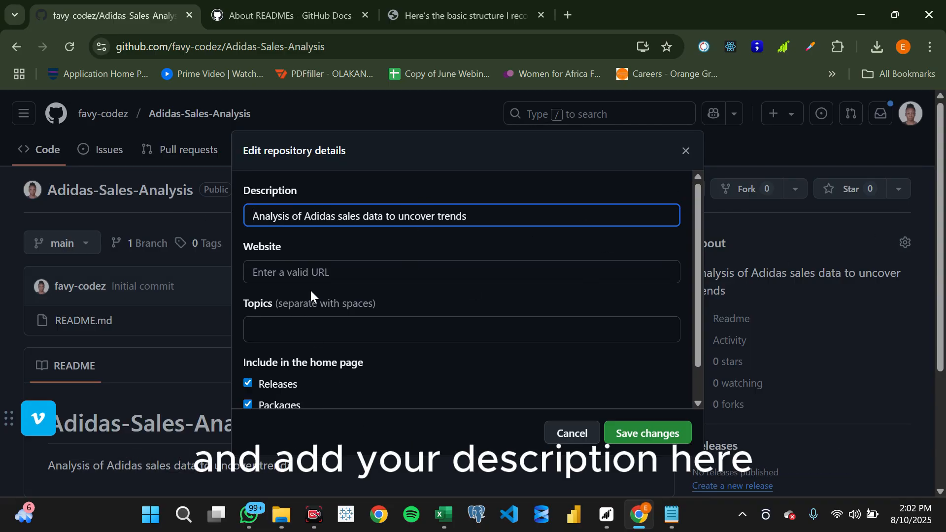
{"action": "left_click", "coordinate": [308, 272]}
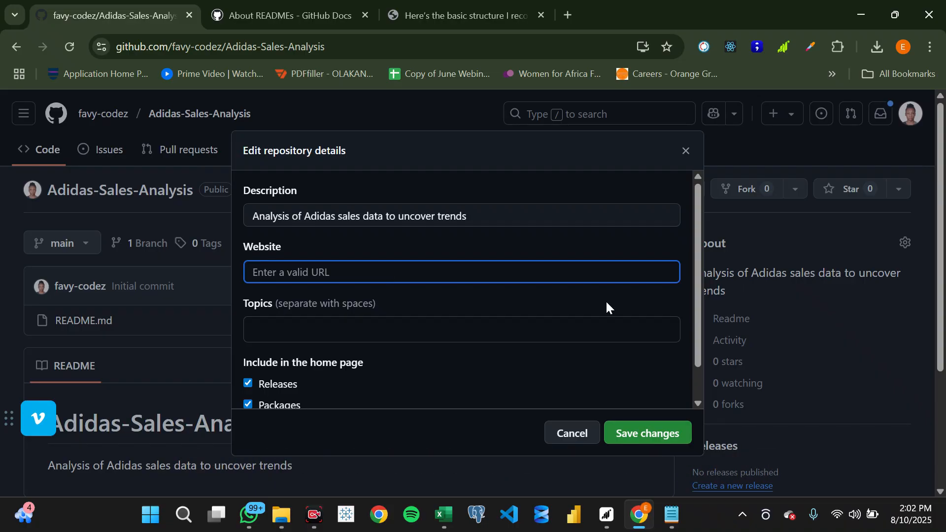
{"action": "left_click", "coordinate": [637, 437]}
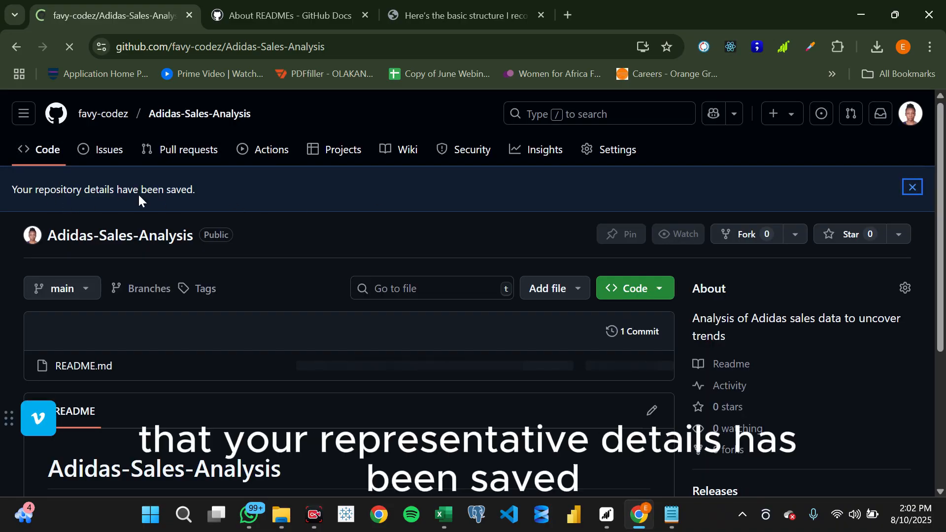
{"action": "left_click", "coordinate": [912, 187]}
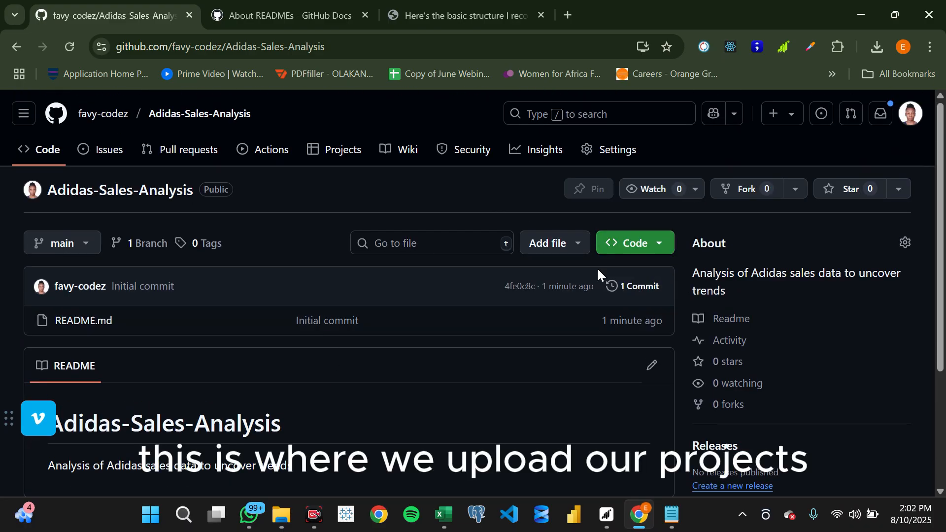
- Open the file upload page of the Adidas-Sales-Analysis repository and bring up the Adidas Project folder in File Explorer
{"action": "left_click", "coordinate": [575, 249]}
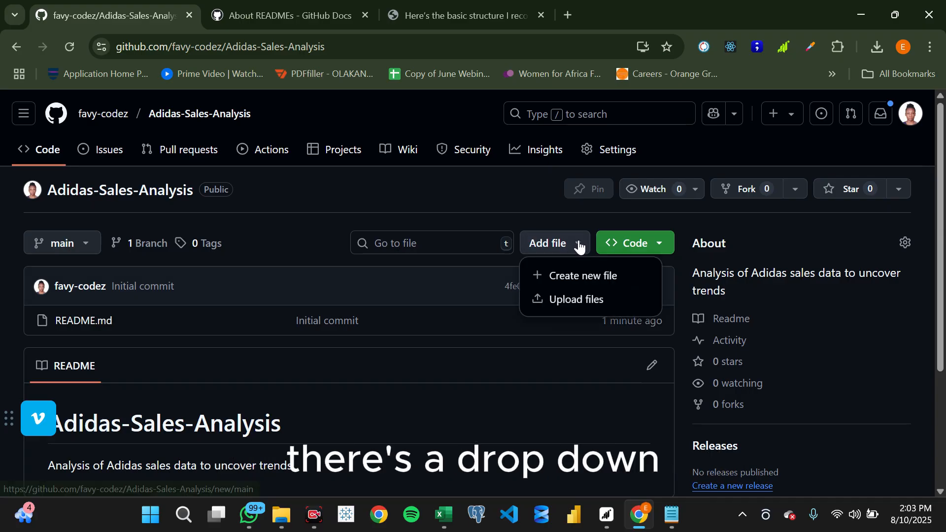
{"action": "left_click", "coordinate": [576, 300]}
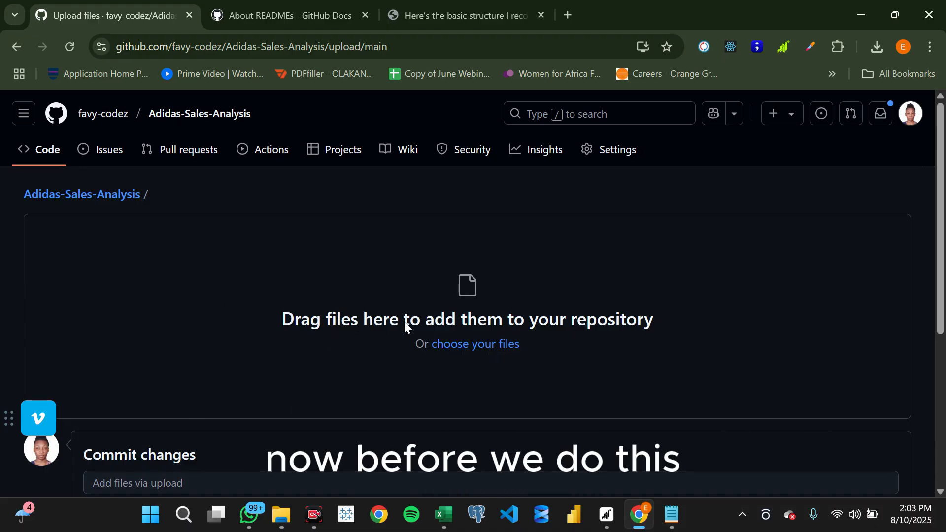
{"action": "left_click", "coordinate": [280, 515]}
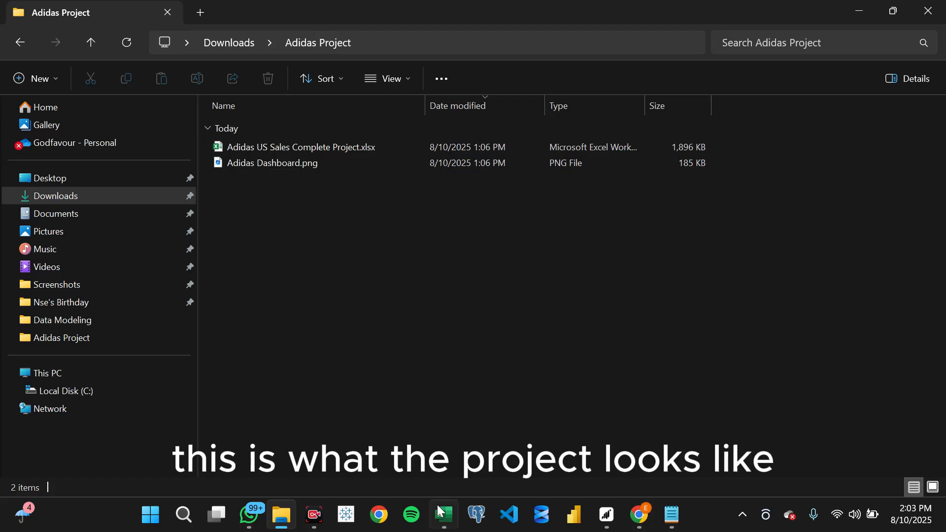
- Switch to Excel to view the workbook's Adidas sales dashboard, and return to the Adidas Project folder
{"action": "left_click", "coordinate": [445, 518]}
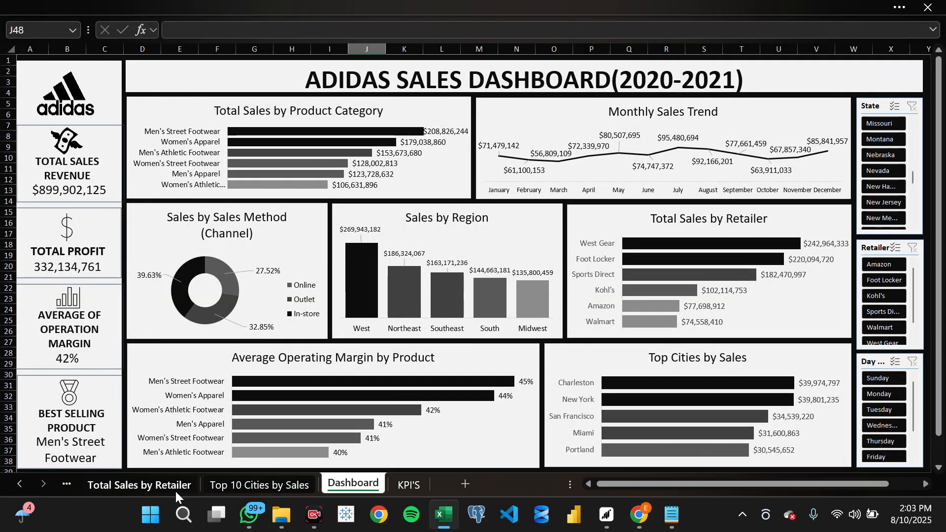
{"action": "mouse_move", "coordinate": [298, 524]}
{"action": "left_click", "coordinate": [261, 434]}
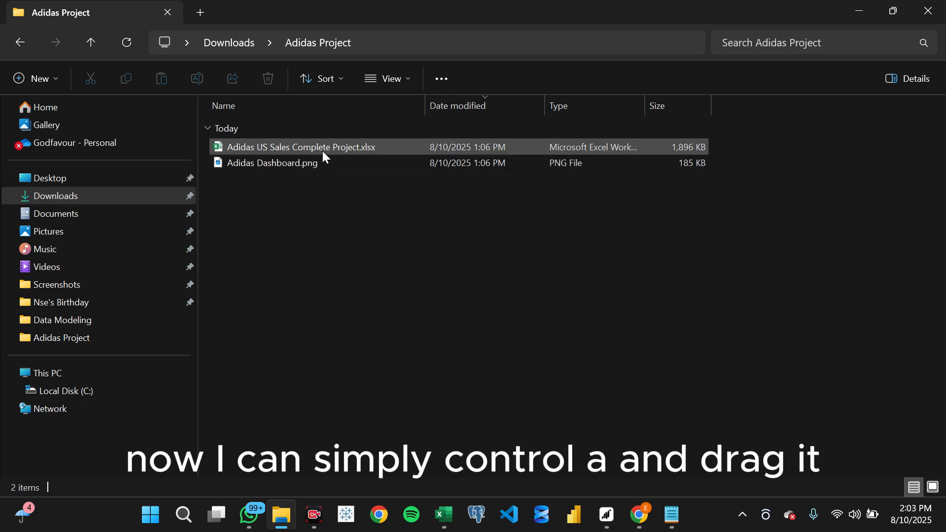
- Add Adidas US Sales Complete Project.xlsx and Adidas Dashboard.png from the project folder to the repository's upload page
{"action": "key", "text": "ctrl+a"}
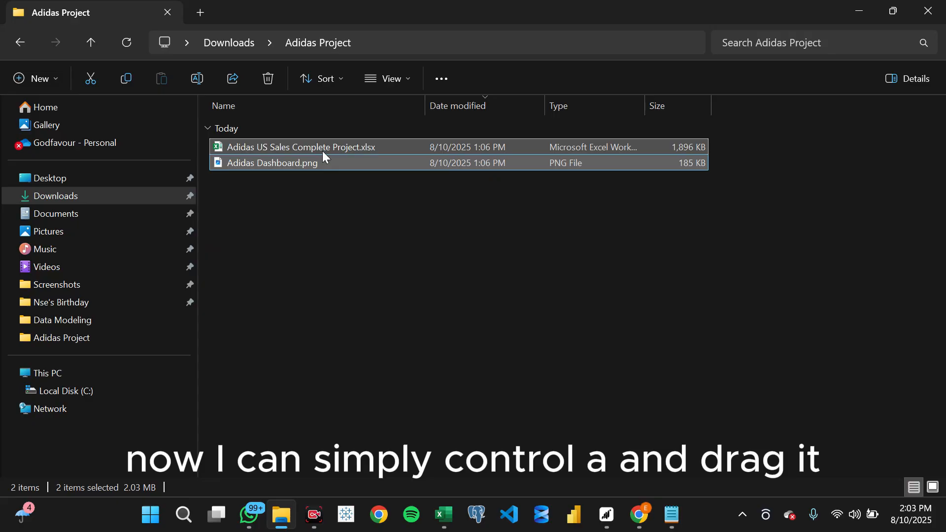
{"action": "left_click_drag", "start_coordinate": [322, 151], "coordinate": [501, 316]}
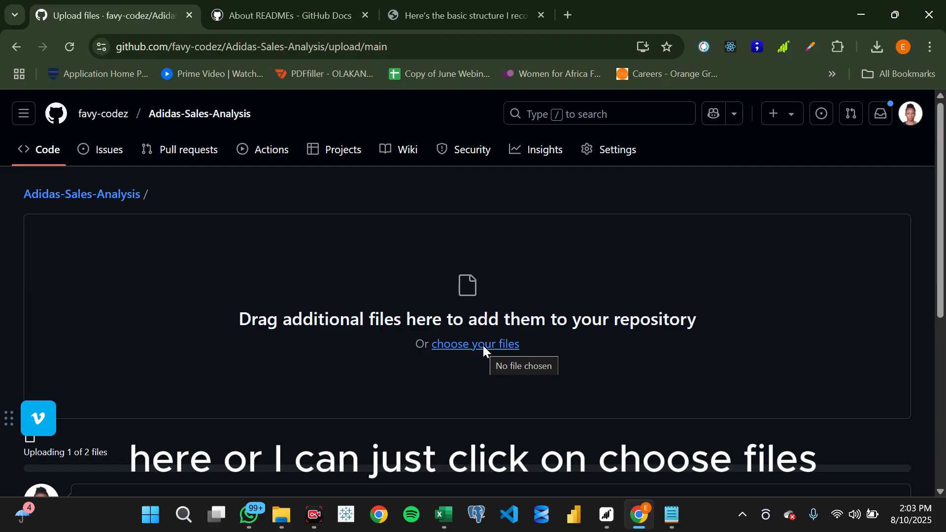
{"action": "scroll", "coordinate": [483, 344], "scroll_direction": "down", "scroll_amount": 3}
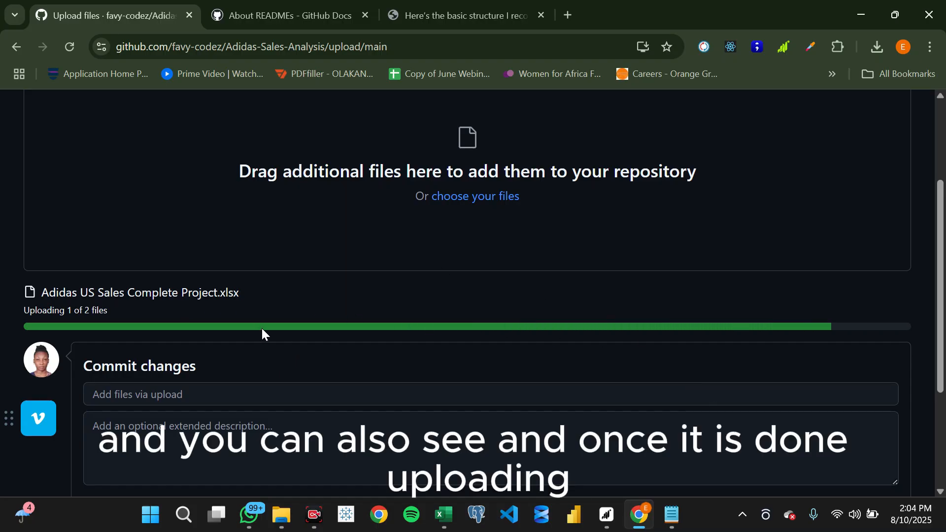
{"action": "scroll", "coordinate": [211, 372], "scroll_direction": "down", "scroll_amount": 1}
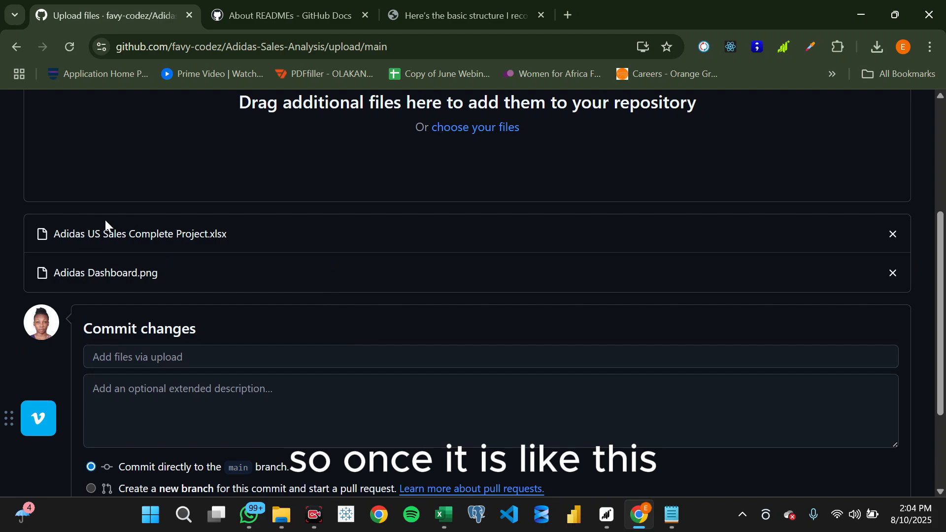
{"action": "scroll", "coordinate": [229, 294], "scroll_direction": "down", "scroll_amount": 1}
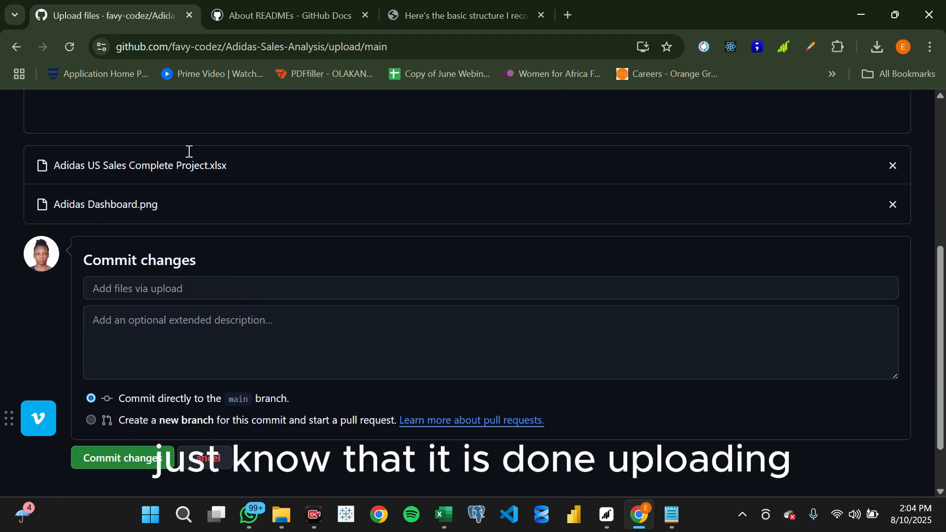
{"action": "scroll", "coordinate": [224, 231], "scroll_direction": "up", "scroll_amount": 2}
{"action": "scroll", "coordinate": [297, 268], "scroll_direction": "down", "scroll_amount": 3}
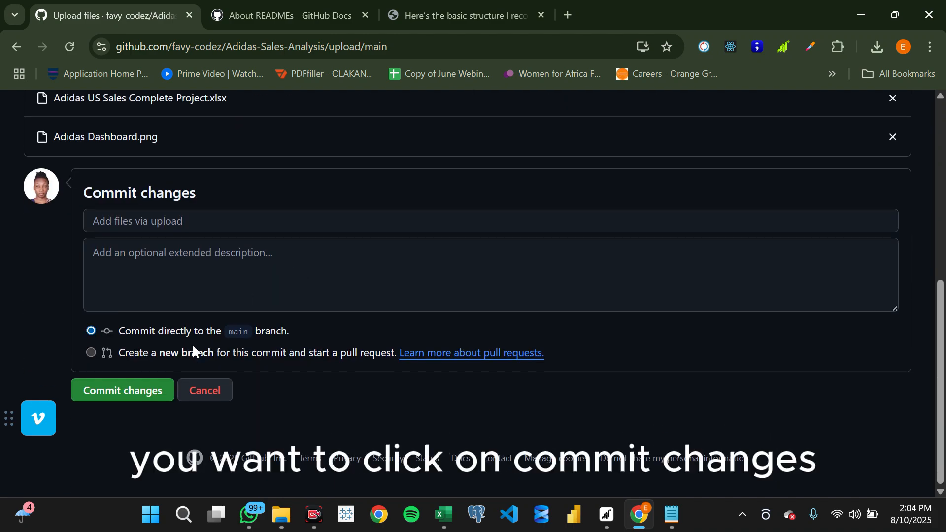
- Commit the uploaded files directly to the main branch with the extended description "I uploaded my projects"
{"action": "left_click", "coordinate": [175, 268]}
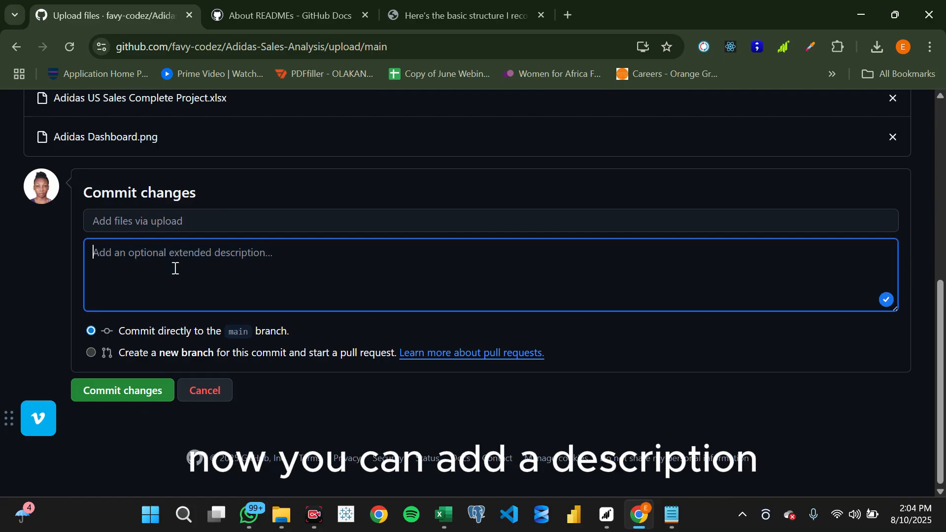
{"action": "type", "text": "I u"}
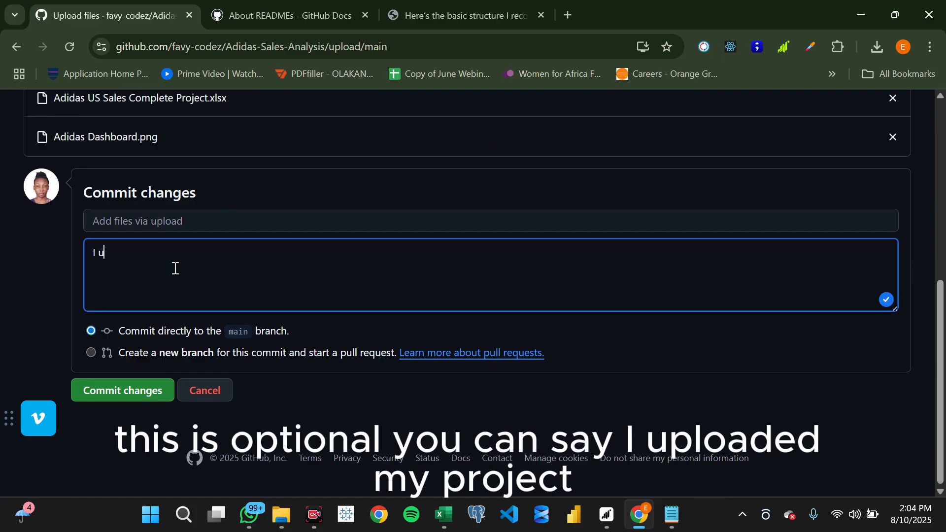
{"action": "type", "text": "ol"}
{"action": "key", "text": "BackSpace"}
{"action": "key", "text": "BackSpace"}
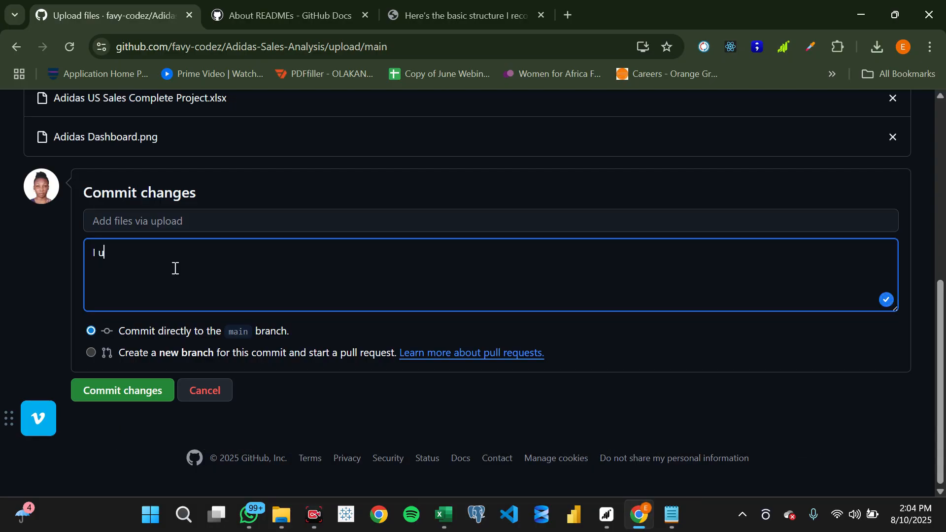
{"action": "type", "text": "ploaded my proje"}
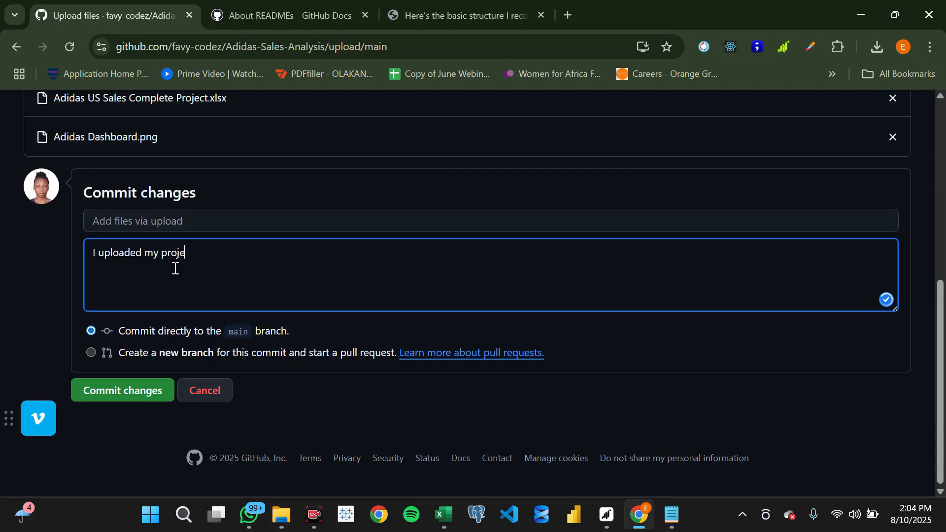
{"action": "type", "text": "cts"}
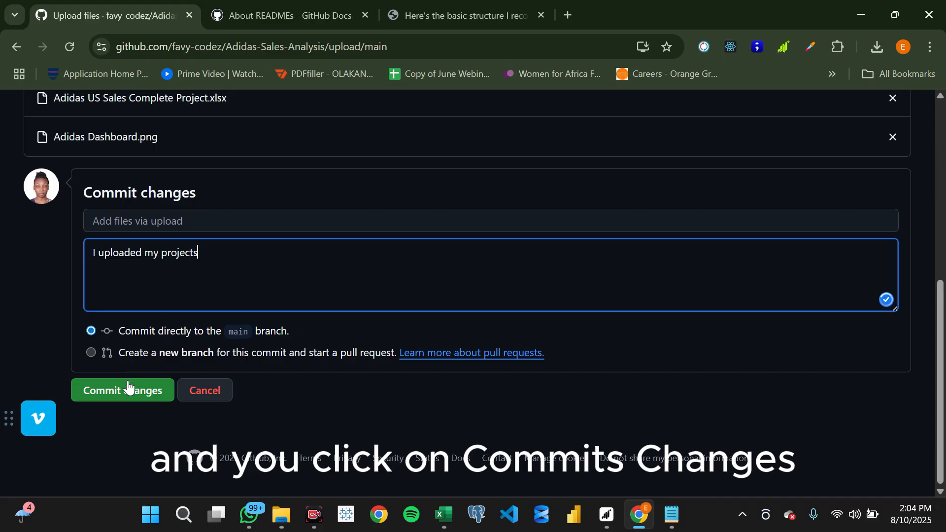
{"action": "left_click", "coordinate": [130, 389]}
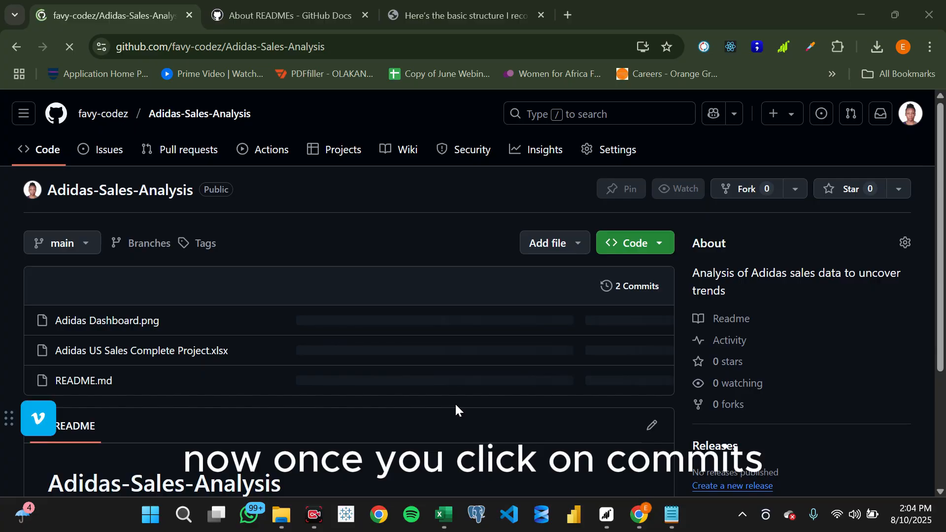
- Open Adidas Dashboard.png from the repository's file list in a new browser tab and look over the uploaded dashboard image
{"action": "scroll", "coordinate": [456, 409], "scroll_direction": "down", "scroll_amount": 1}
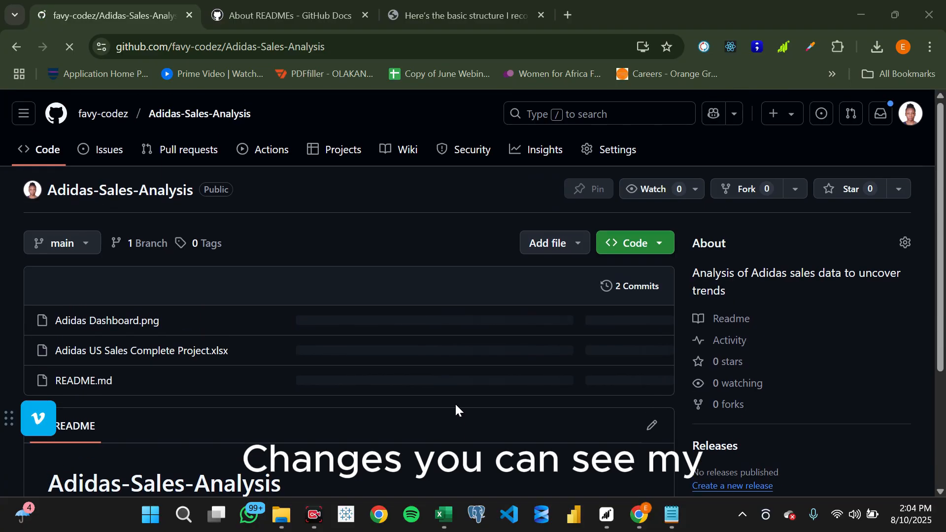
{"action": "right_click", "coordinate": [101, 325]}
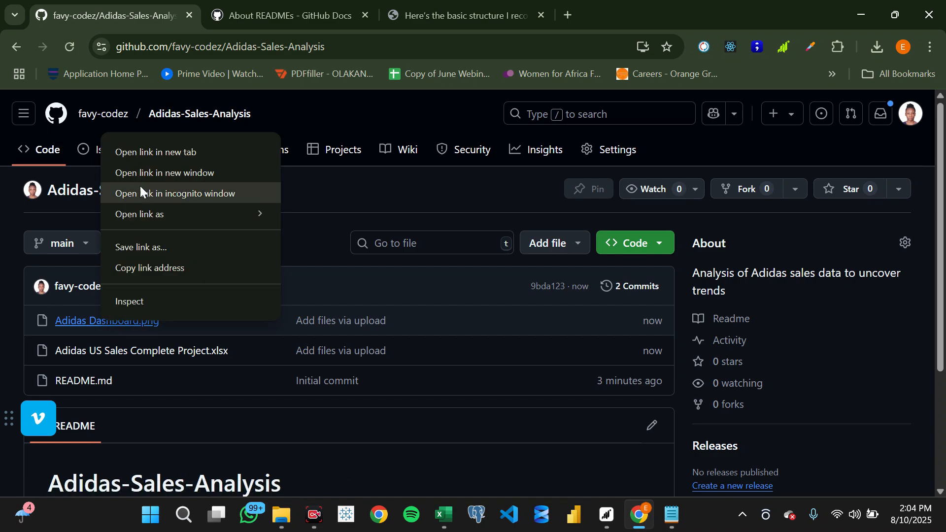
{"action": "left_click", "coordinate": [135, 154]}
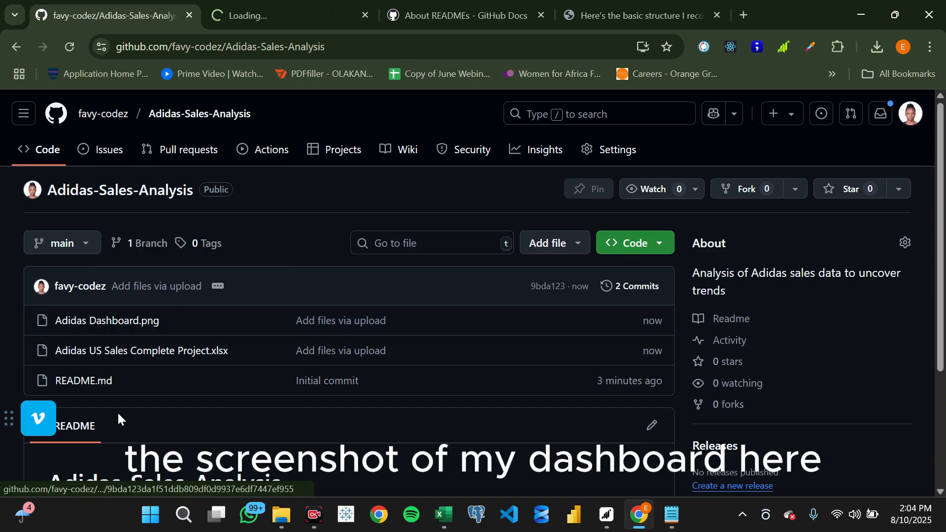
{"action": "right_click", "coordinate": [85, 326]}
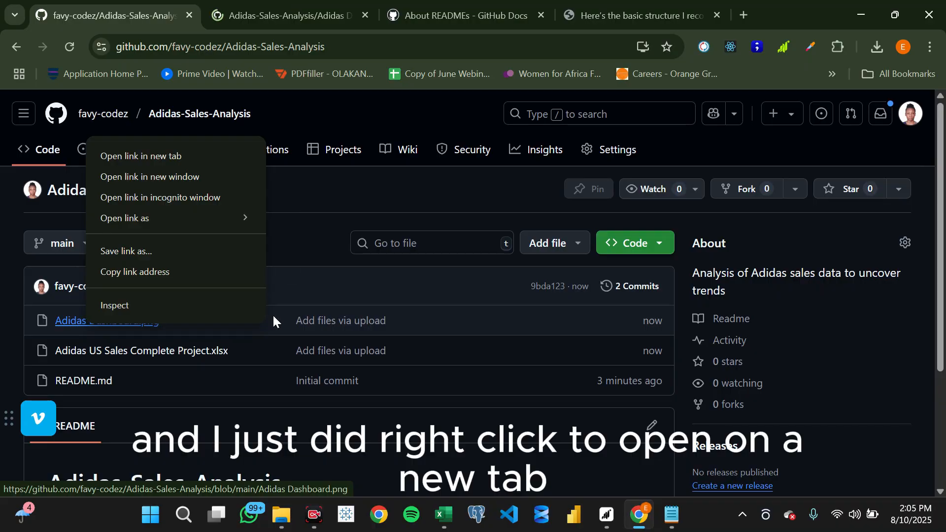
{"action": "scroll", "coordinate": [226, 347], "scroll_direction": "down", "scroll_amount": 1}
{"action": "left_click", "coordinate": [288, 382]}
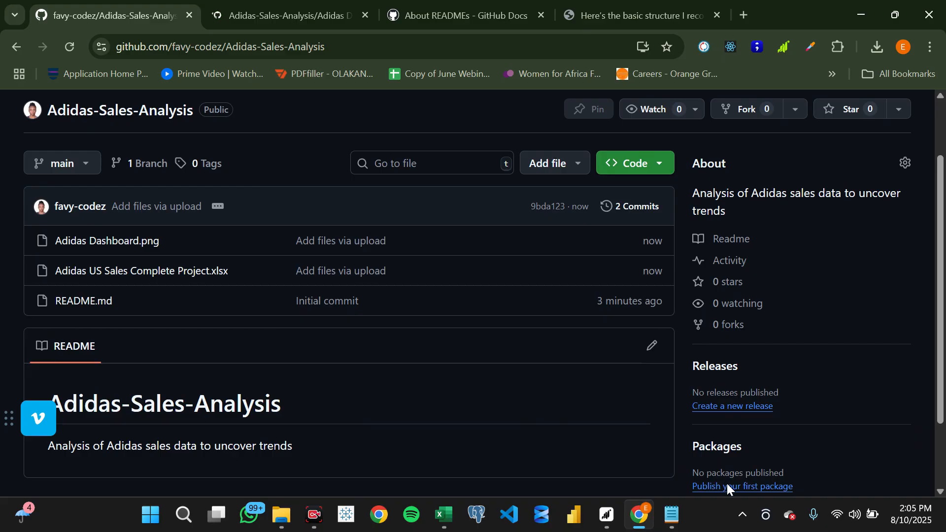
{"action": "left_click", "coordinate": [248, 7]}
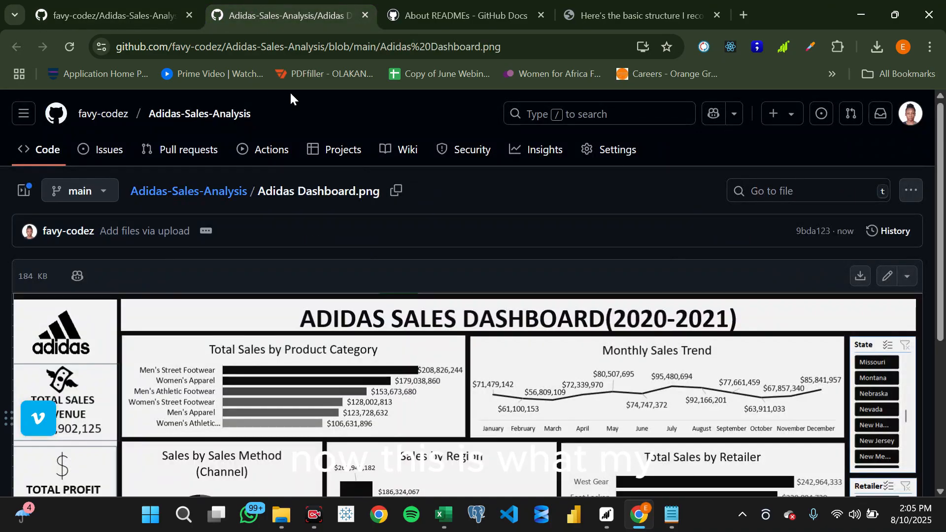
{"action": "scroll", "coordinate": [243, 299], "scroll_direction": "down", "scroll_amount": 5}
{"action": "scroll", "coordinate": [268, 383], "scroll_direction": "up", "scroll_amount": 5}
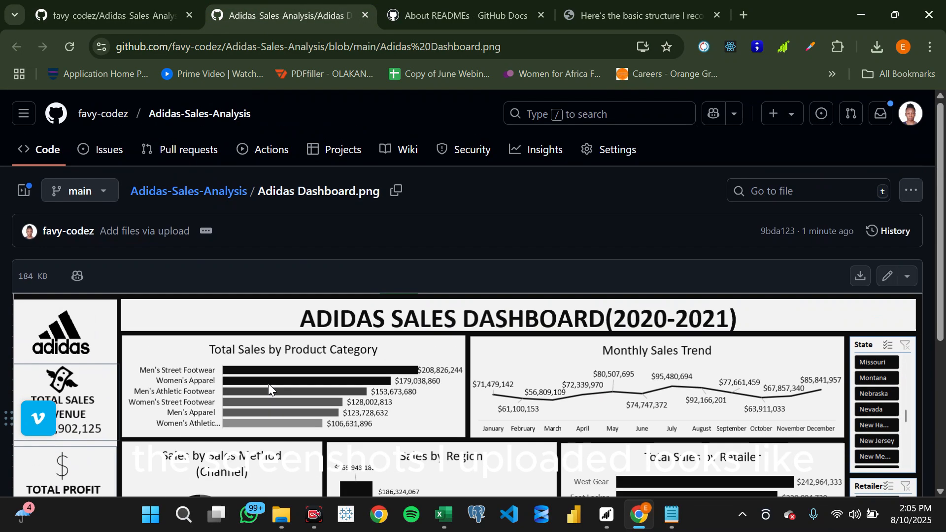
{"action": "scroll", "coordinate": [229, 415], "scroll_direction": "down", "scroll_amount": 3}
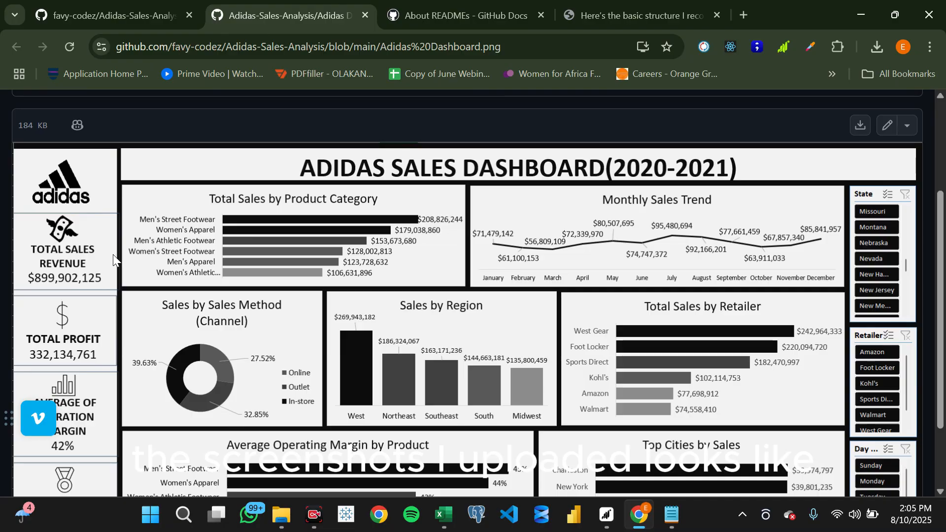
- Return to the Adidas-Sales-Analysis repository page and open its README for editing
{"action": "left_click", "coordinate": [89, 11]}
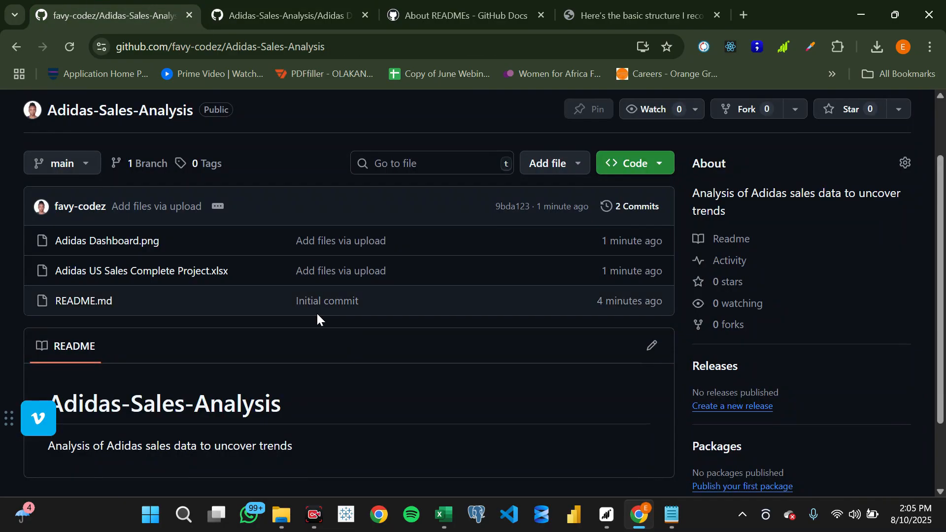
{"action": "scroll", "coordinate": [317, 315], "scroll_direction": "down", "scroll_amount": 2}
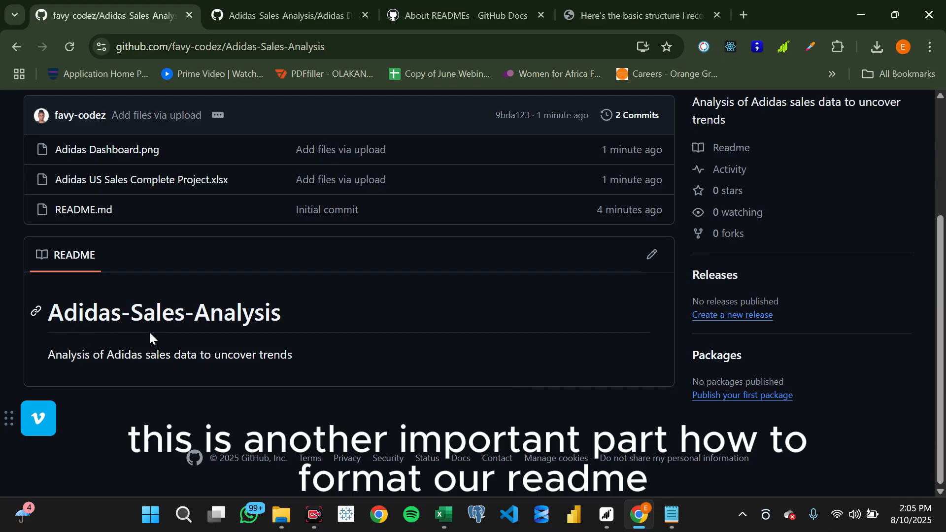
{"action": "scroll", "coordinate": [149, 330], "scroll_direction": "up", "scroll_amount": 2}
{"action": "scroll", "coordinate": [197, 377], "scroll_direction": "down", "scroll_amount": 2}
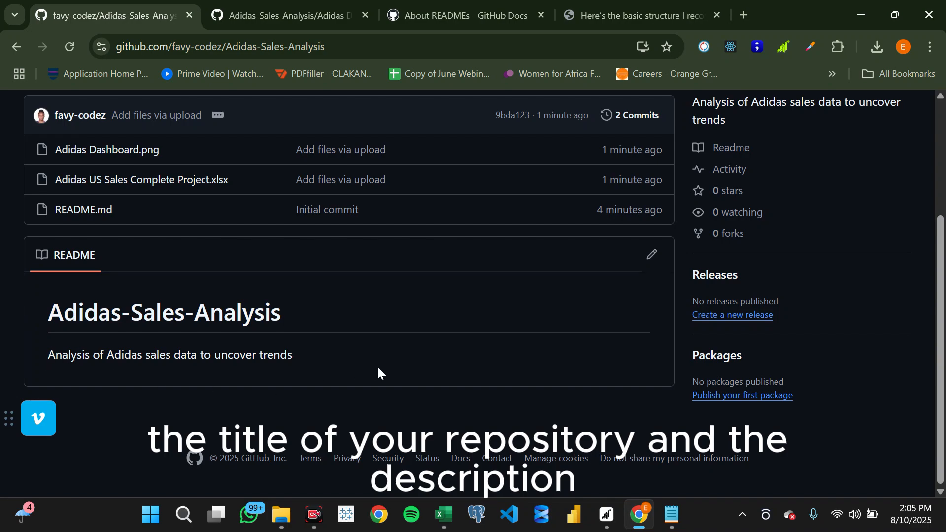
{"action": "scroll", "coordinate": [405, 346], "scroll_direction": "up", "scroll_amount": 3}
{"action": "scroll", "coordinate": [730, 264], "scroll_direction": "down", "scroll_amount": 2}
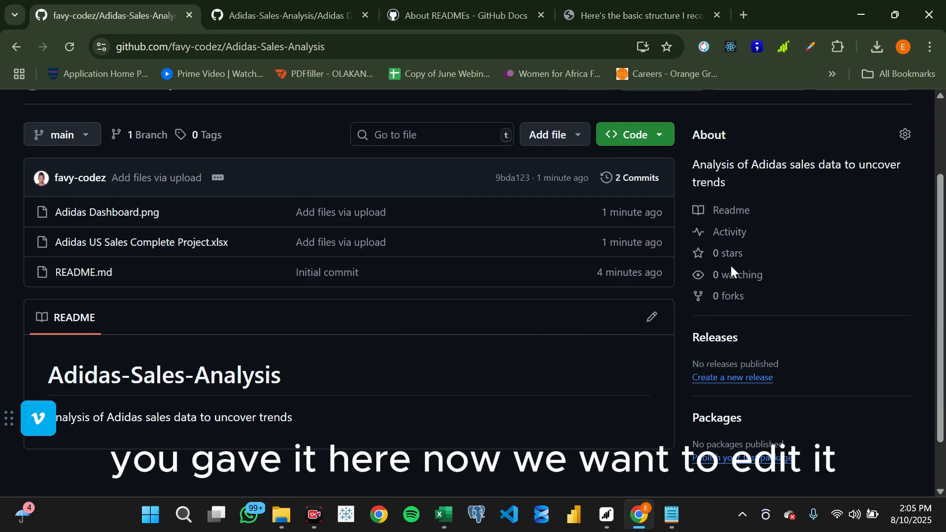
{"action": "scroll", "coordinate": [731, 264], "scroll_direction": "down", "scroll_amount": 1}
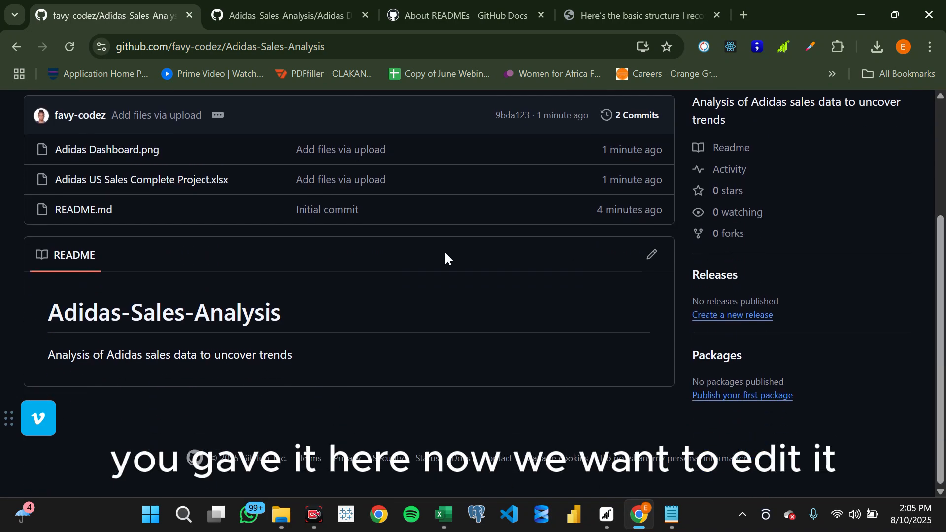
{"action": "left_click", "coordinate": [648, 257]}
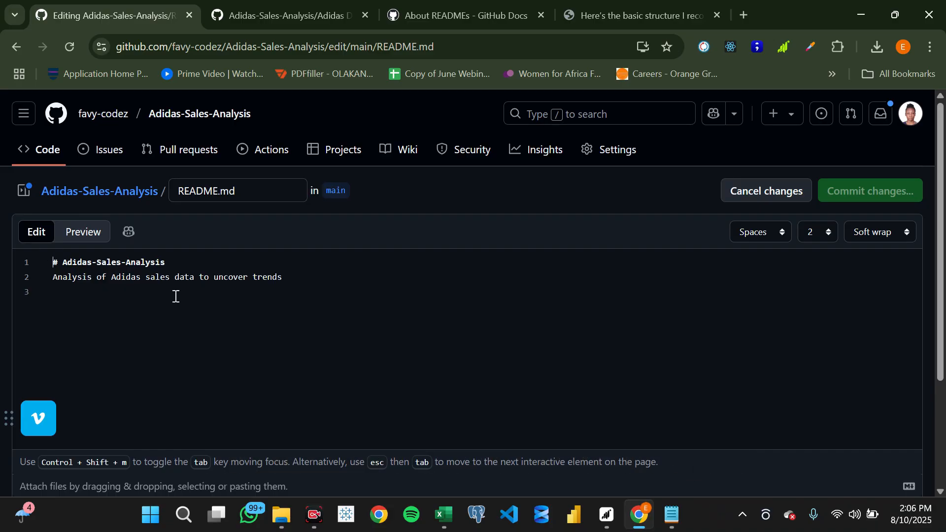
- Look at the dashboard image page and the About READMEs article in GitHub Docs, returning to the README editor after each
{"action": "left_click", "coordinate": [267, 6]}
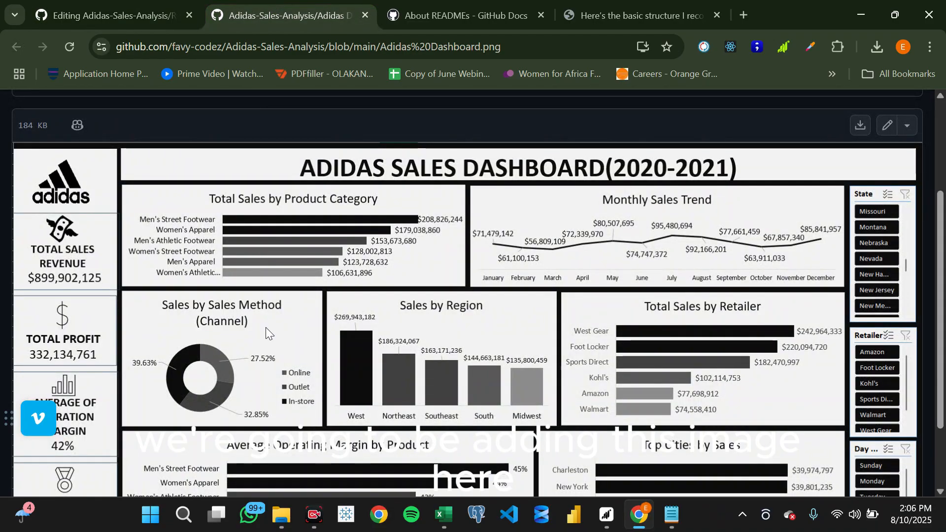
{"action": "left_click", "coordinate": [131, 5]}
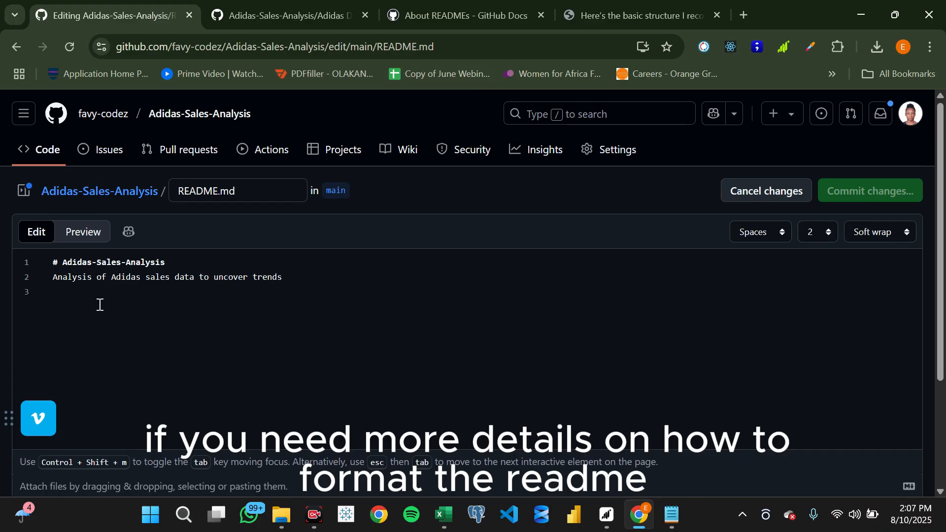
{"action": "left_click", "coordinate": [462, 6]}
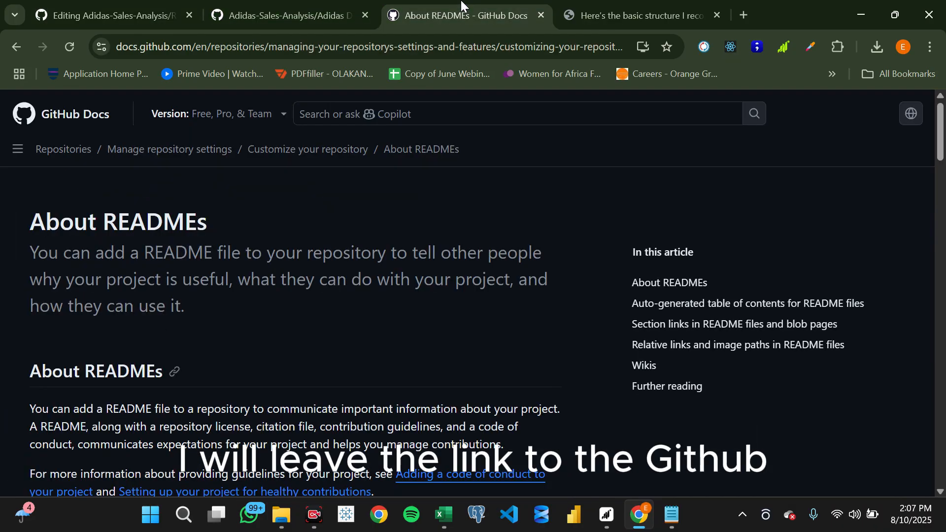
{"action": "left_click", "coordinate": [105, 6]}
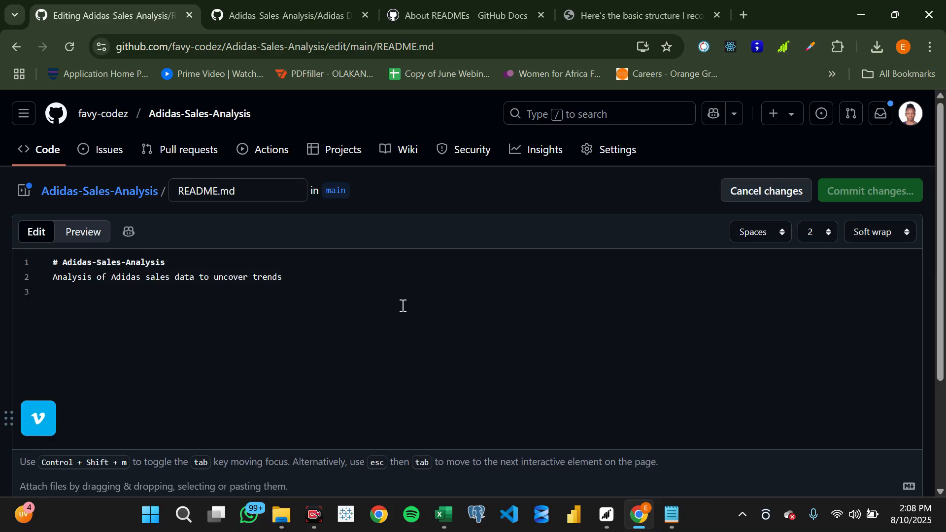
- View the prepared Adidas Sales Analysis text in Notepad, and switch to the browser's image of the basic data analysis README structure
{"action": "left_click", "coordinate": [672, 515]}
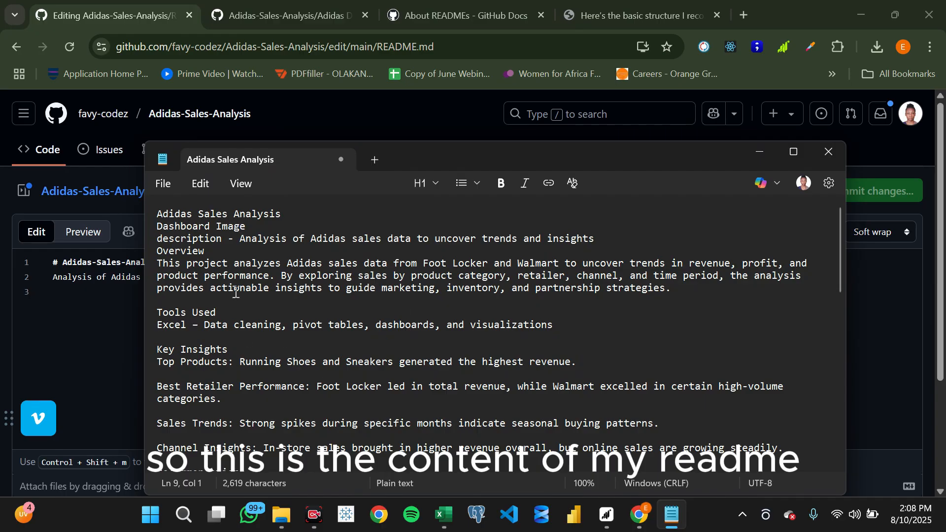
{"action": "left_click", "coordinate": [116, 293]}
{"action": "left_click", "coordinate": [598, 12]}
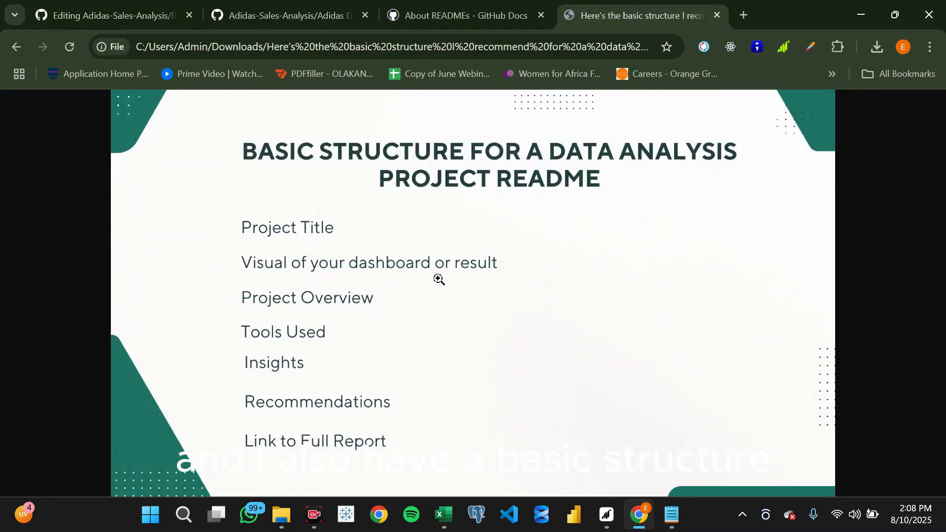
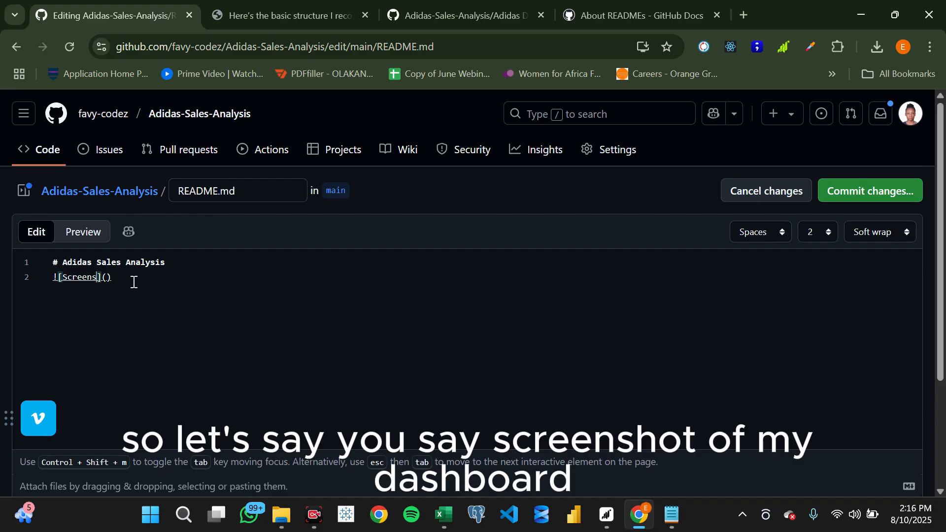
- Complete the README image's alt text as "Screenshot of my dashboard"
{"action": "type", "text": "f my dashb"}
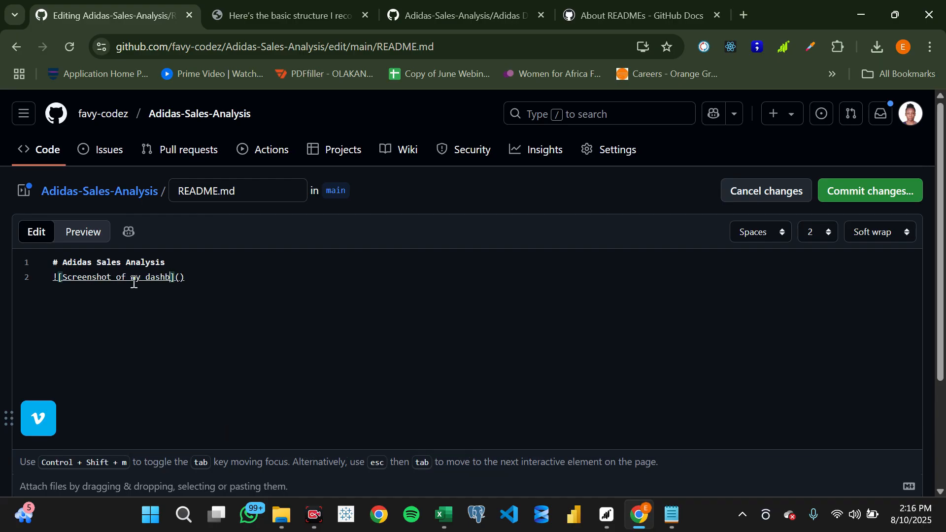
{"action": "type", "text": "oard"}
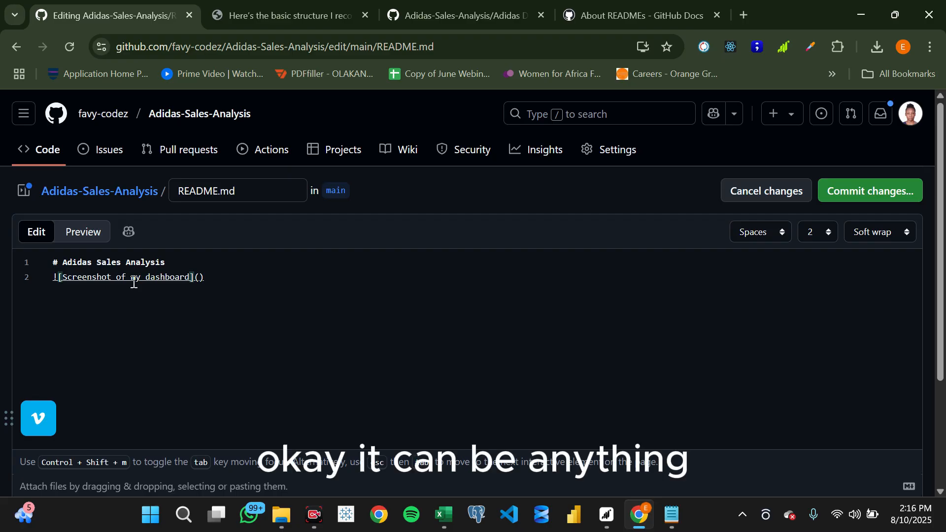
- Copy the web address of the Adidas Dashboard.png page and paste it inside the round brackets of the README's image link
{"action": "left_click", "coordinate": [199, 279]}
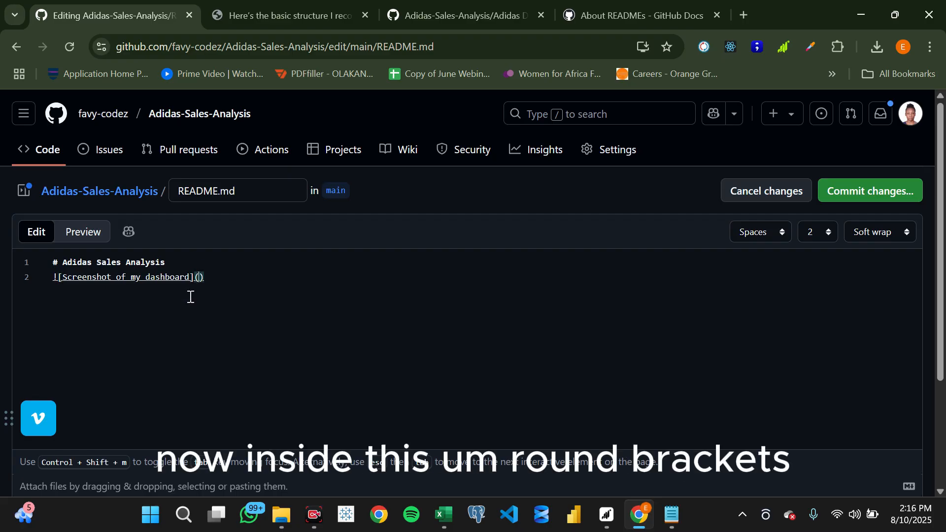
{"action": "left_click", "coordinate": [408, 6]}
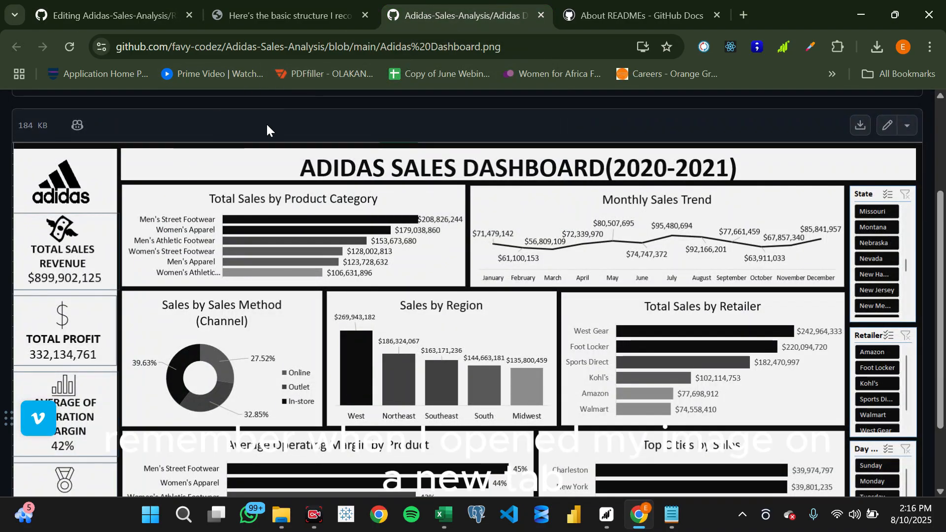
{"action": "double_click", "coordinate": [279, 43]}
{"action": "double_click", "coordinate": [278, 43]}
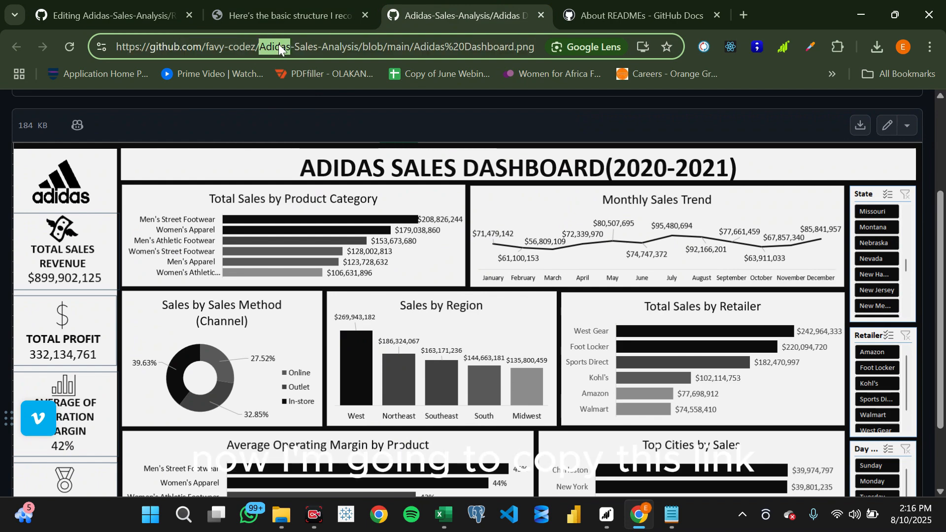
{"action": "key", "text": "ctrl+a"}
{"action": "key", "text": "ctrl+c"}
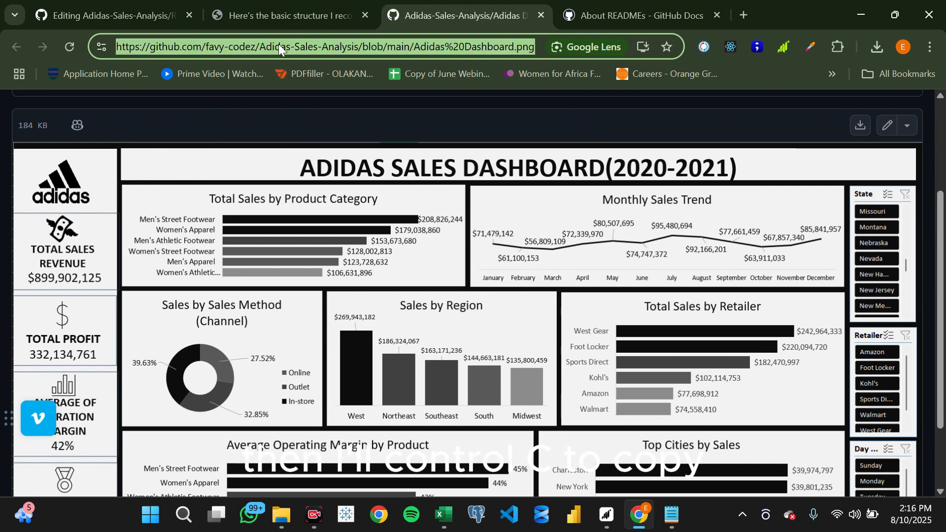
{"action": "left_click", "coordinate": [163, 15]}
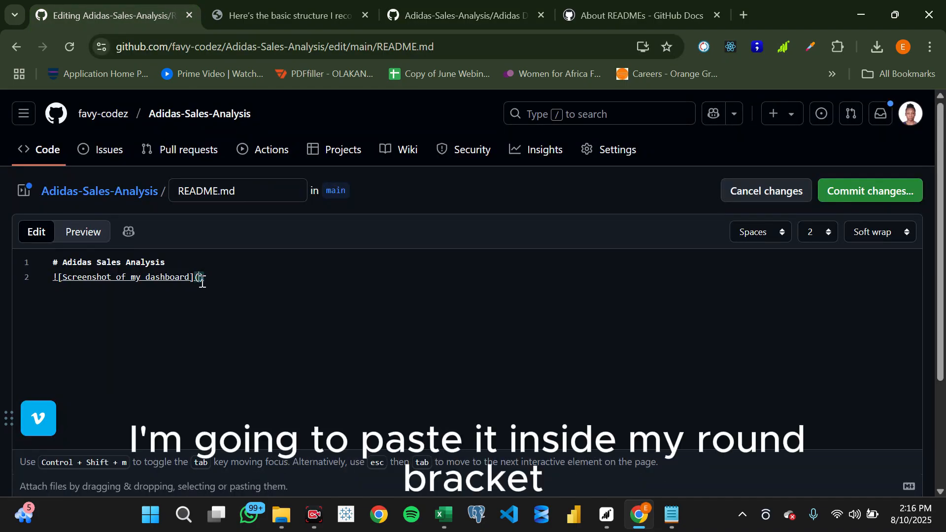
{"action": "key", "text": "ctrl+v"}
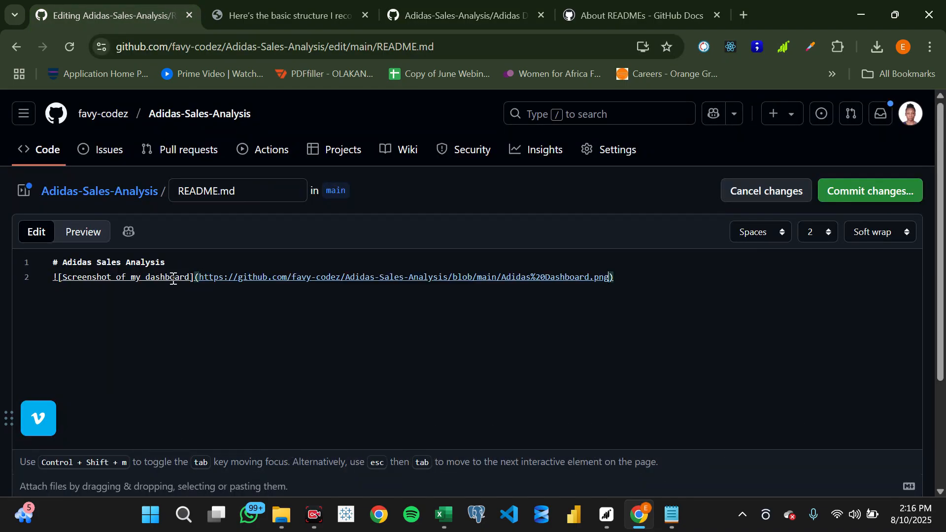
- Preview the README to check the title and dashboard image, and return to editing
{"action": "left_click", "coordinate": [79, 236]}
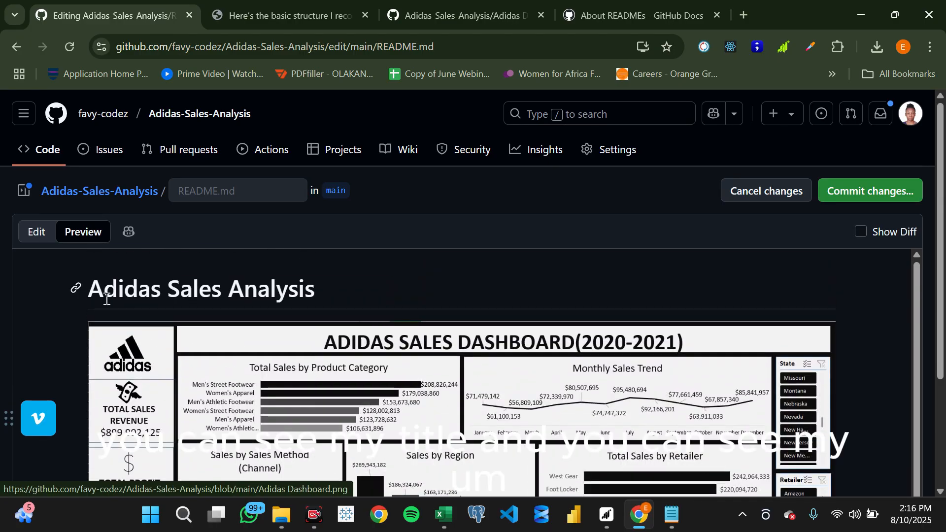
{"action": "scroll", "coordinate": [318, 335], "scroll_direction": "down", "scroll_amount": 2}
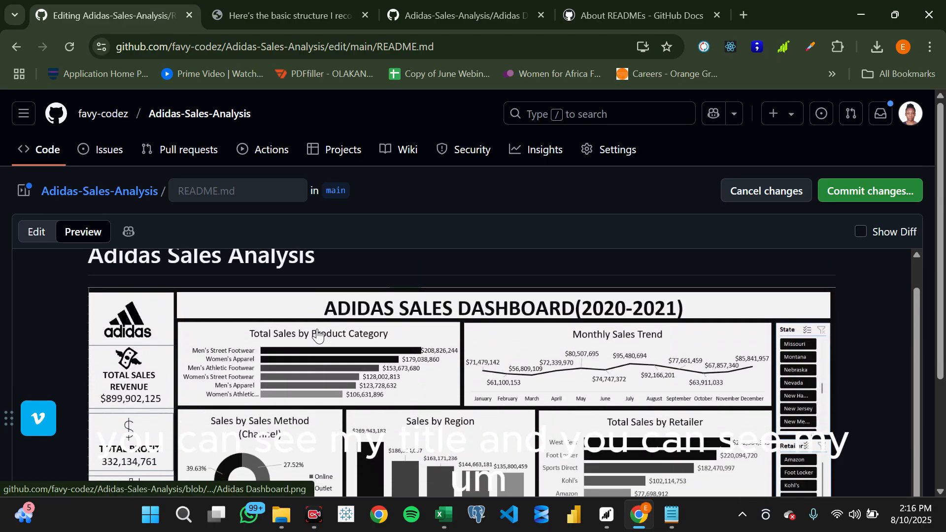
{"action": "scroll", "coordinate": [318, 336], "scroll_direction": "up", "scroll_amount": 1}
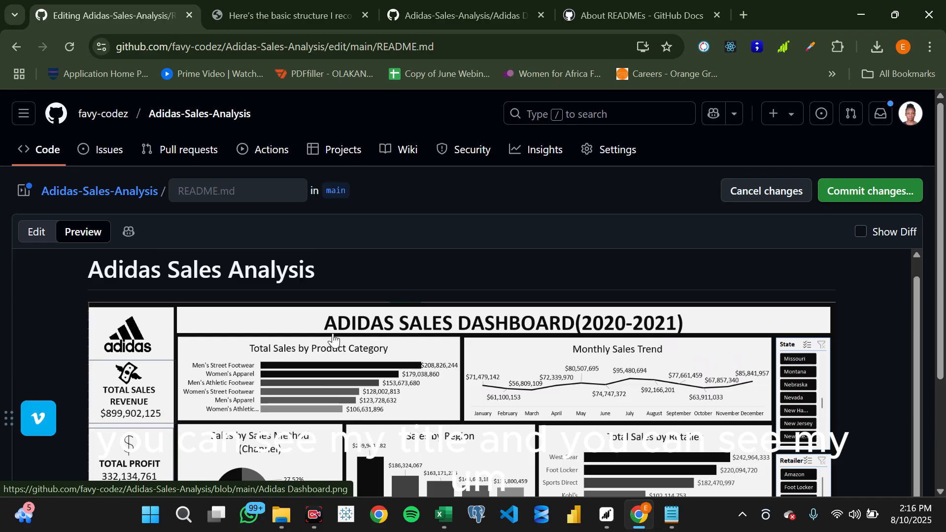
{"action": "scroll", "coordinate": [486, 333], "scroll_direction": "down", "scroll_amount": 1}
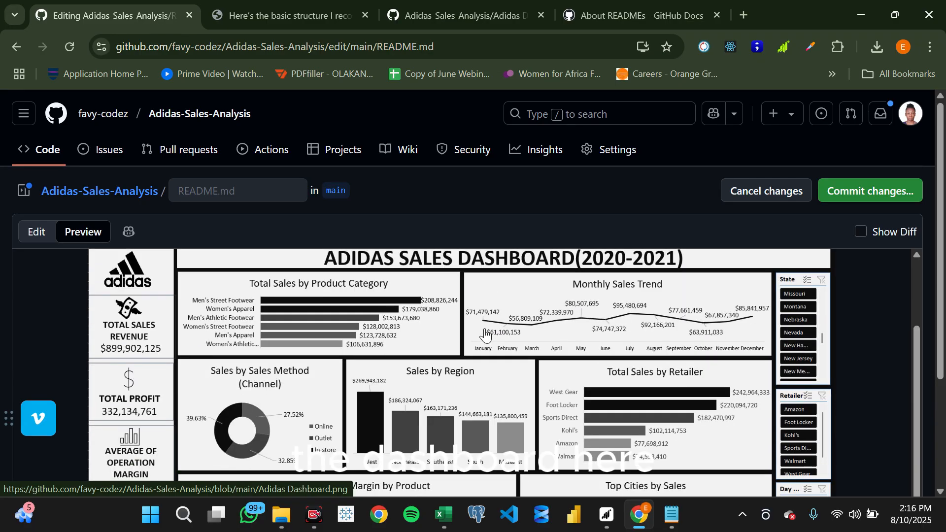
{"action": "scroll", "coordinate": [488, 382], "scroll_direction": "up", "scroll_amount": 1}
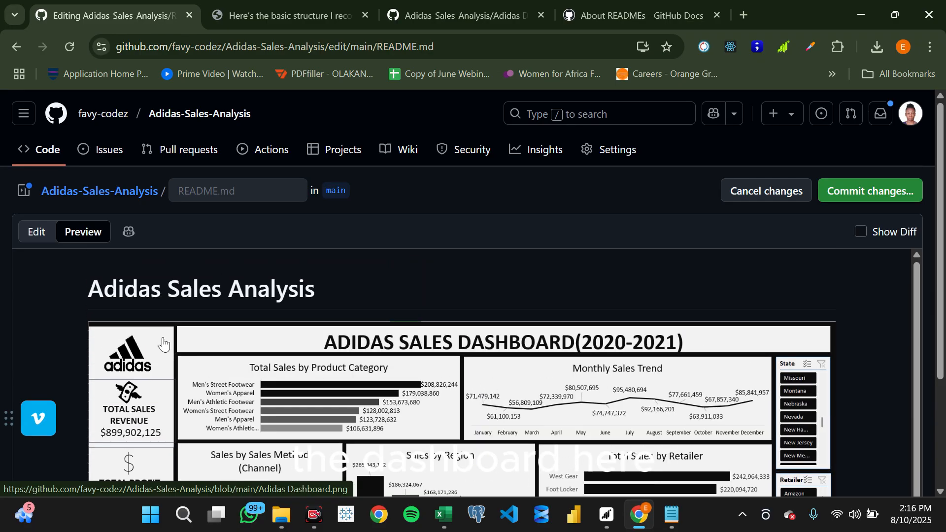
{"action": "left_click", "coordinate": [37, 233]}
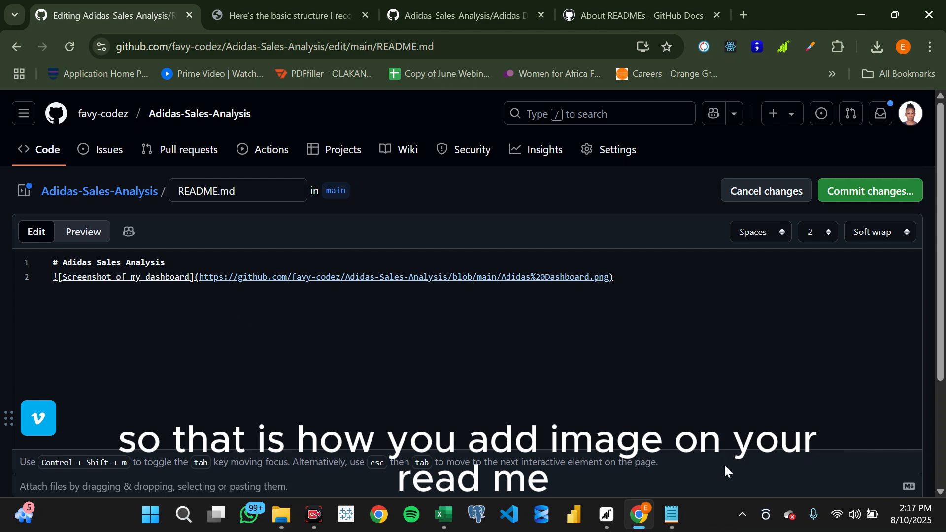
- Copy the Overview heading and paragraph from the Notepad text and paste them into the README below the dashboard image
{"action": "left_click", "coordinate": [732, 481]}
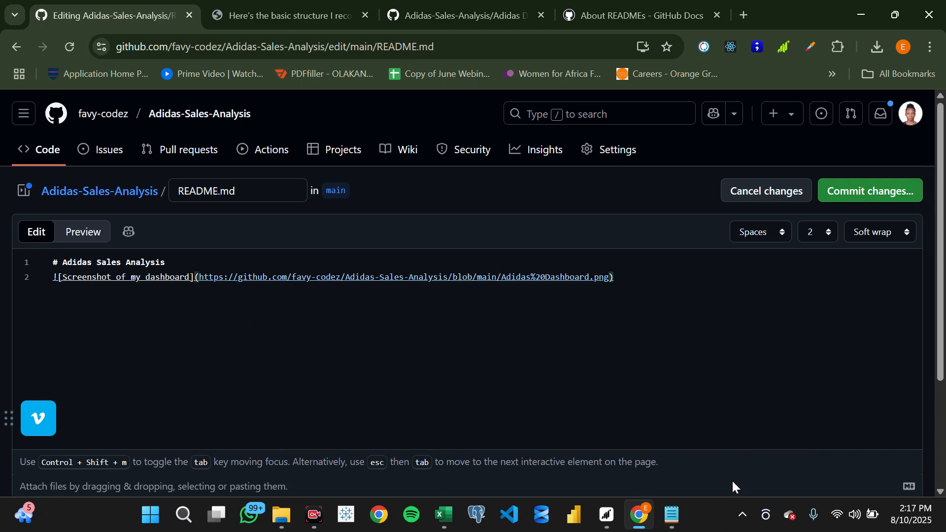
{"action": "left_click", "coordinate": [664, 508]}
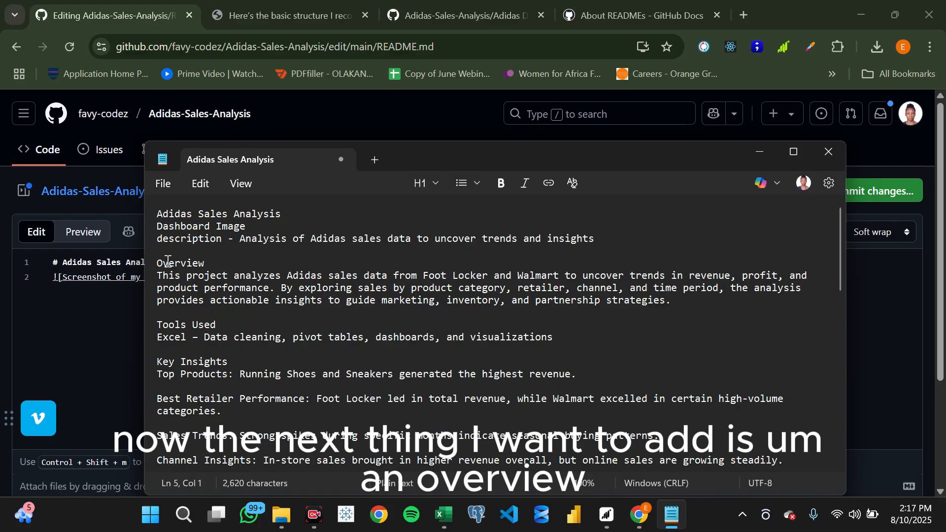
{"action": "left_click_drag", "start_coordinate": [158, 262], "coordinate": [692, 294]}
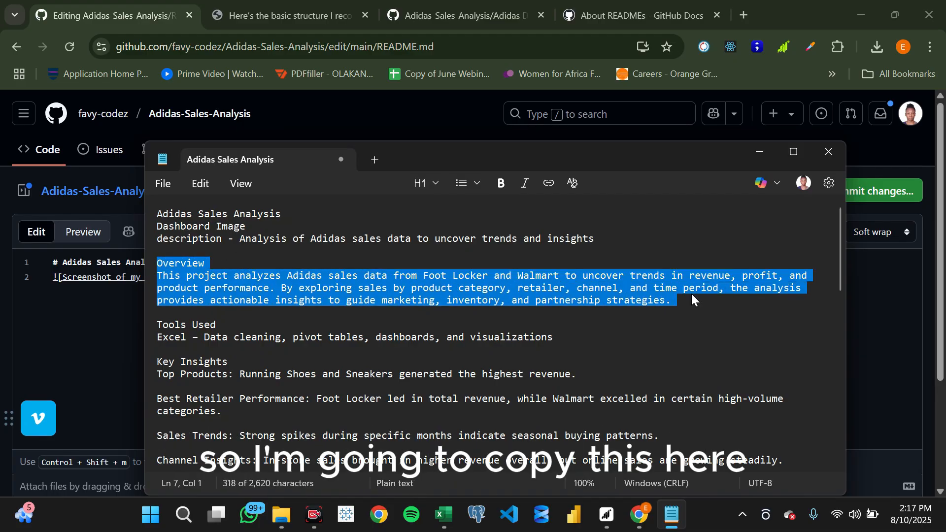
{"action": "key", "text": "ctrl+c"}
{"action": "left_click", "coordinate": [106, 289]}
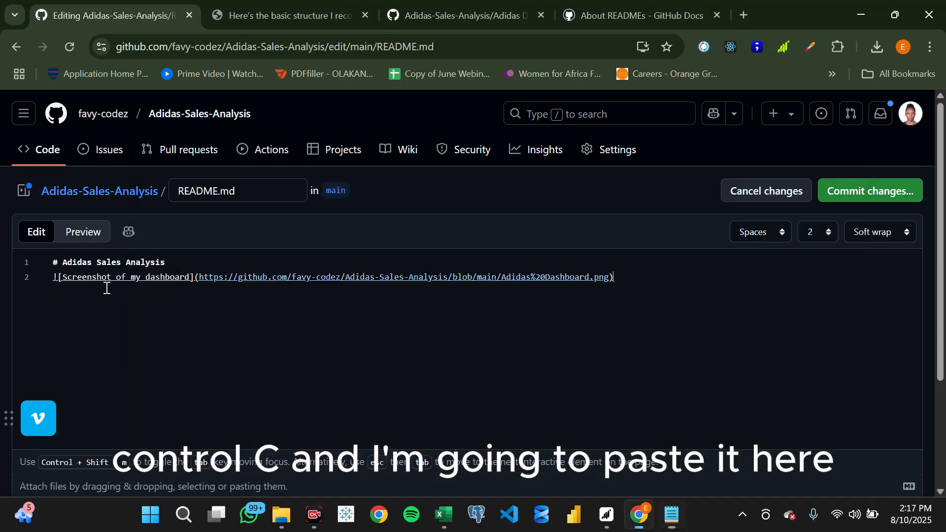
{"action": "key", "text": "Return"}
{"action": "key", "text": "ctrl+v"}
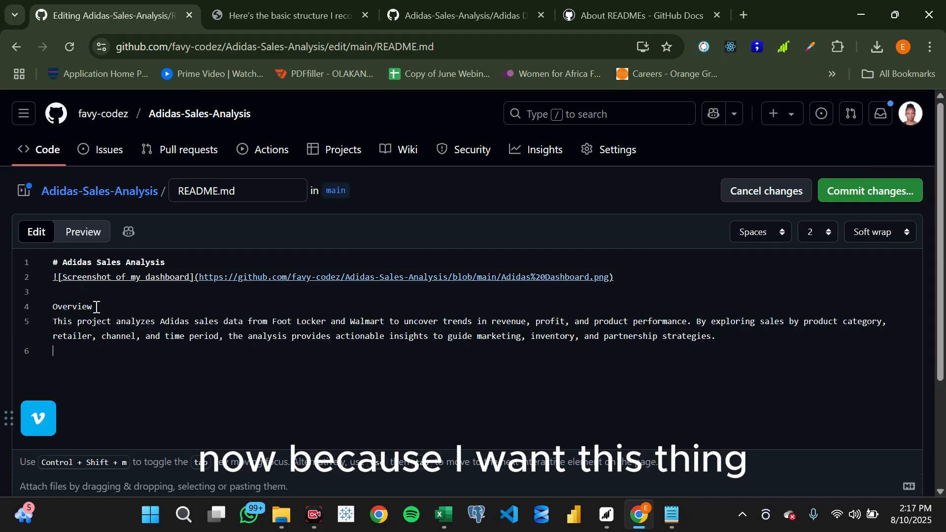
- Preview how the Overview text is laid out below the dashboard image, and return to editing
{"action": "left_click", "coordinate": [97, 232]}
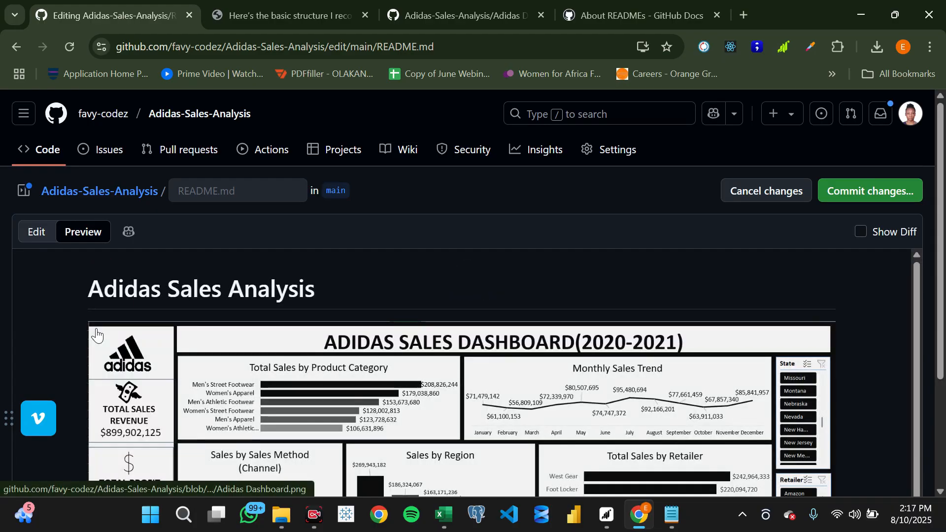
{"action": "scroll", "coordinate": [108, 334], "scroll_direction": "down", "scroll_amount": 5}
{"action": "scroll", "coordinate": [117, 335], "scroll_direction": "down", "scroll_amount": 1}
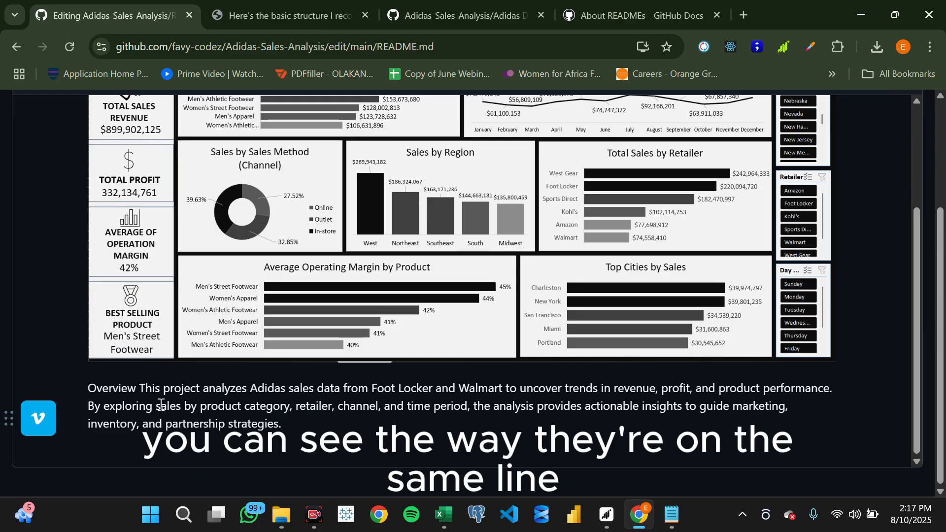
{"action": "scroll", "coordinate": [148, 254], "scroll_direction": "up", "scroll_amount": 10}
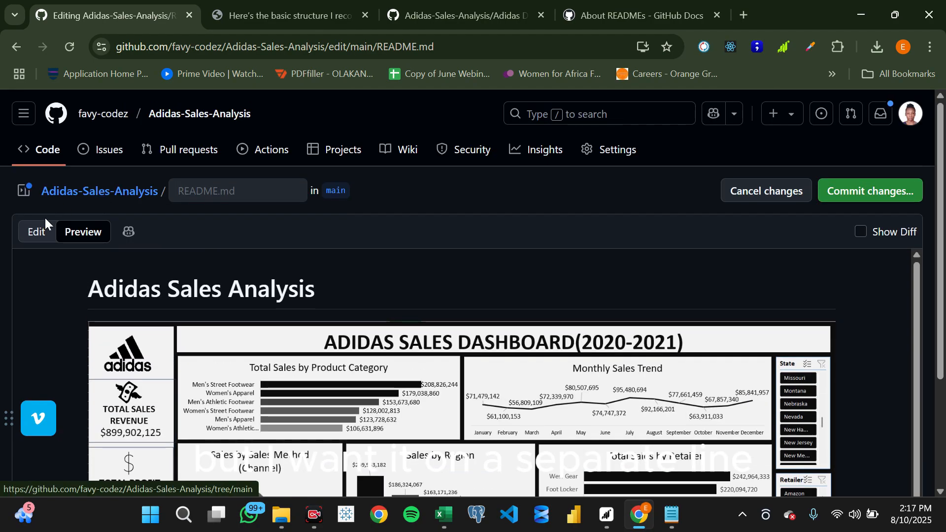
{"action": "left_click", "coordinate": [37, 234]}
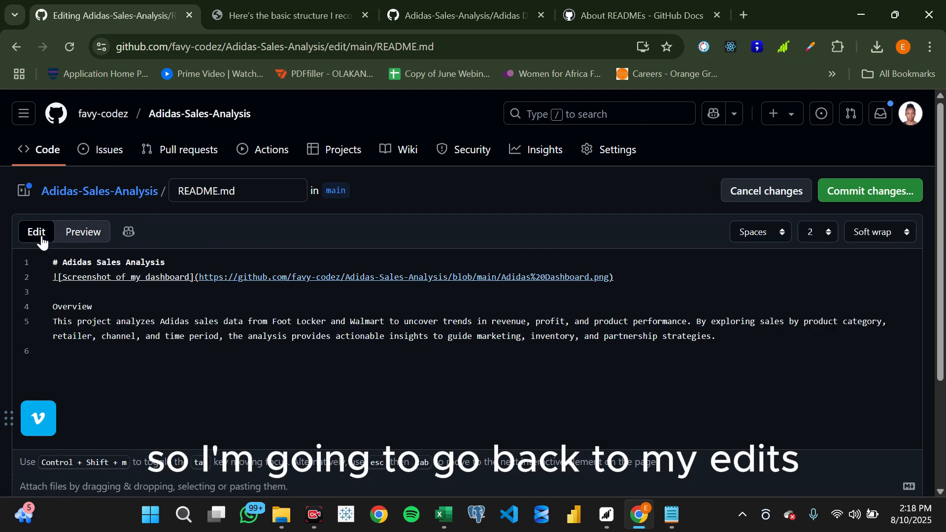
- Mark the Overview line as a subheading with ## and check it in the README preview
{"action": "left_click", "coordinate": [53, 306]}
{"action": "type", "text": "##"}
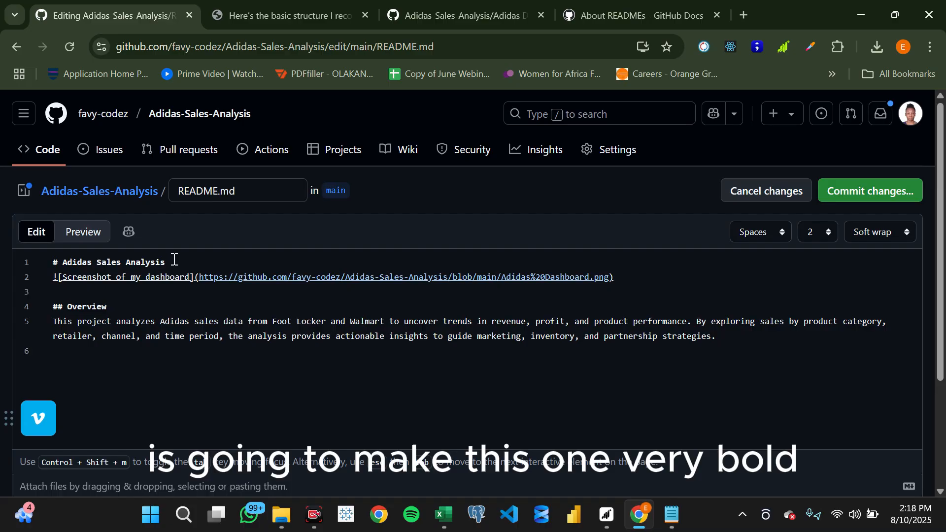
{"action": "left_click", "coordinate": [68, 306]}
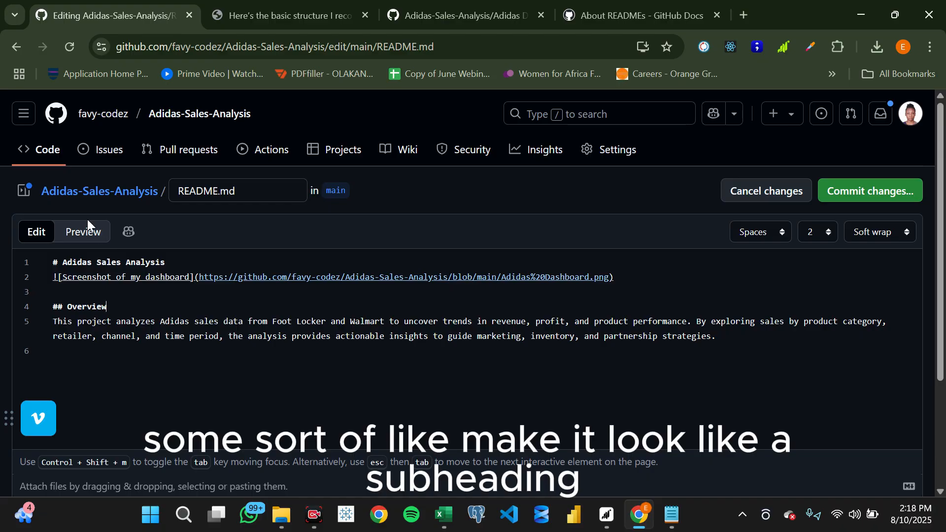
{"action": "left_click", "coordinate": [87, 231]}
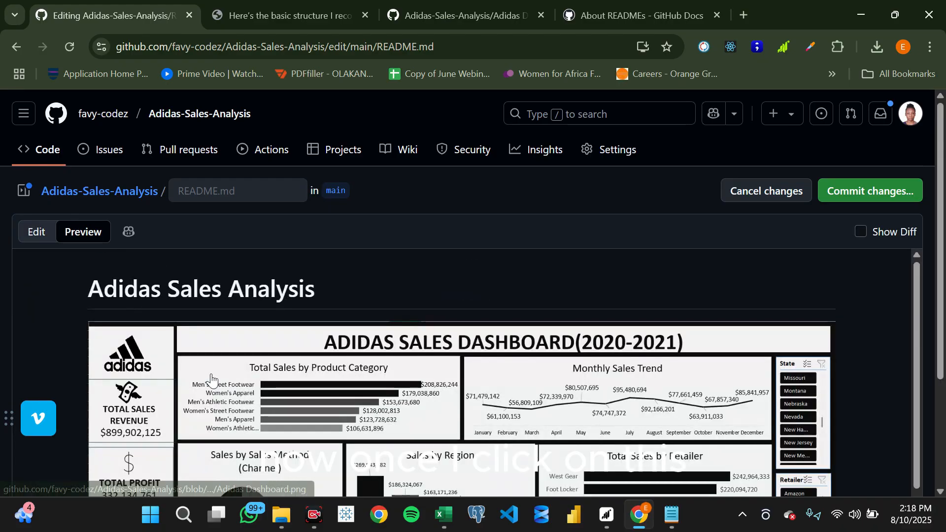
{"action": "scroll", "coordinate": [210, 374], "scroll_direction": "down", "scroll_amount": 7}
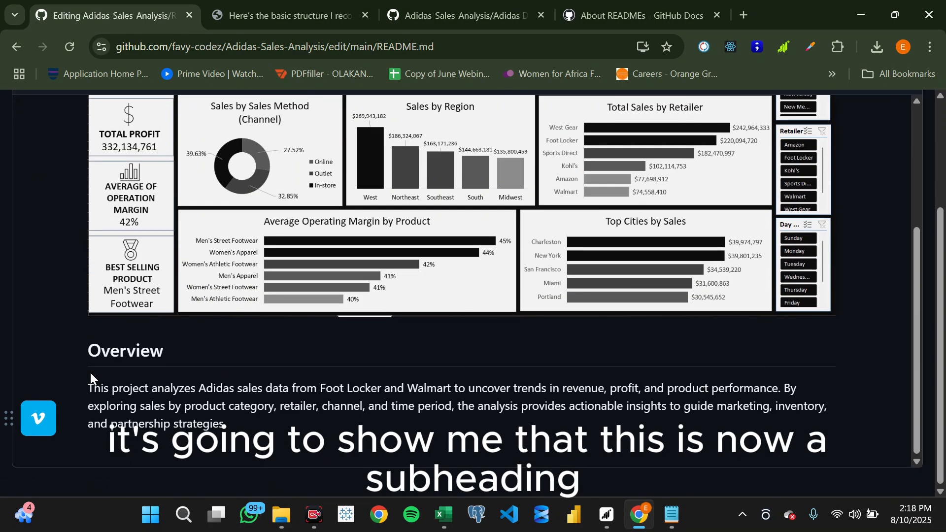
{"action": "scroll", "coordinate": [147, 396], "scroll_direction": "up", "scroll_amount": 7}
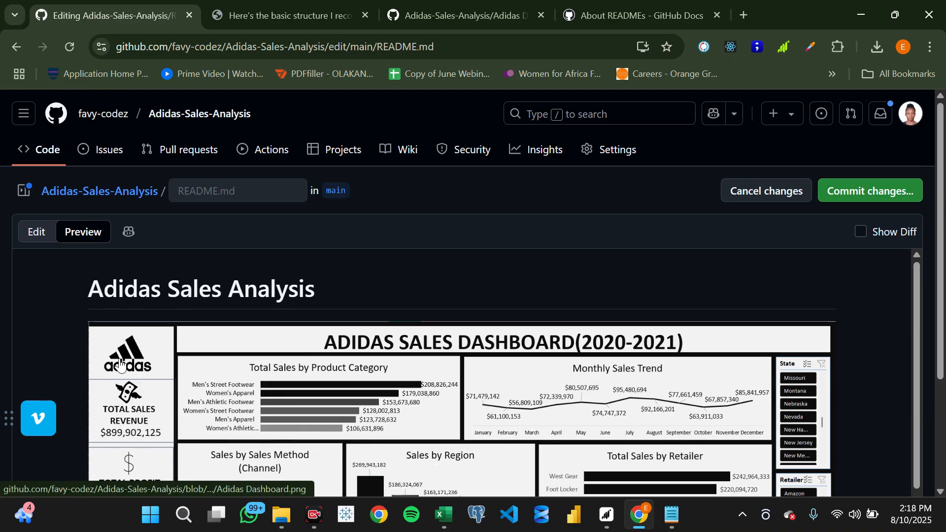
- Copy the Tools Used section from Notepad into the README below the Overview paragraph, and mark its title as a subheading with ##
{"action": "left_click", "coordinate": [672, 515]}
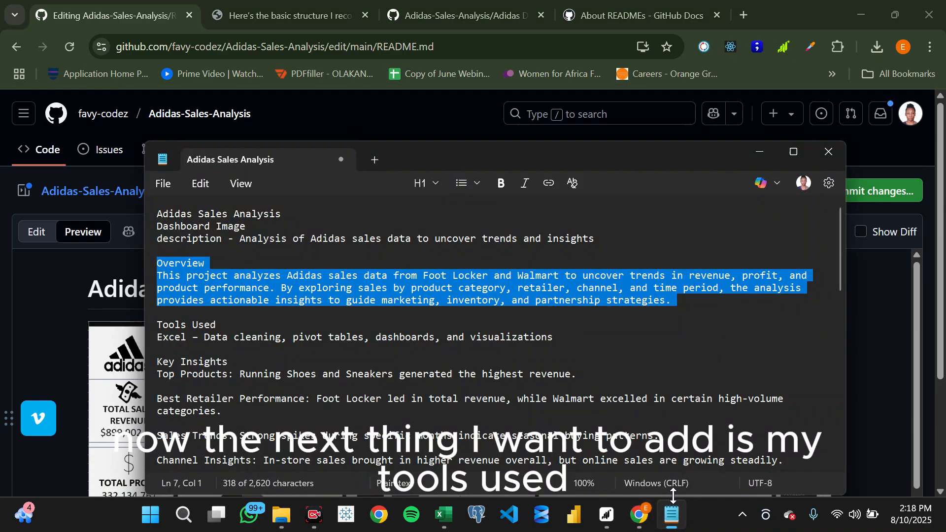
{"action": "left_click", "coordinate": [159, 325]}
{"action": "left_click_drag", "start_coordinate": [168, 325], "coordinate": [570, 337]}
{"action": "key", "text": "ctrl+c"}
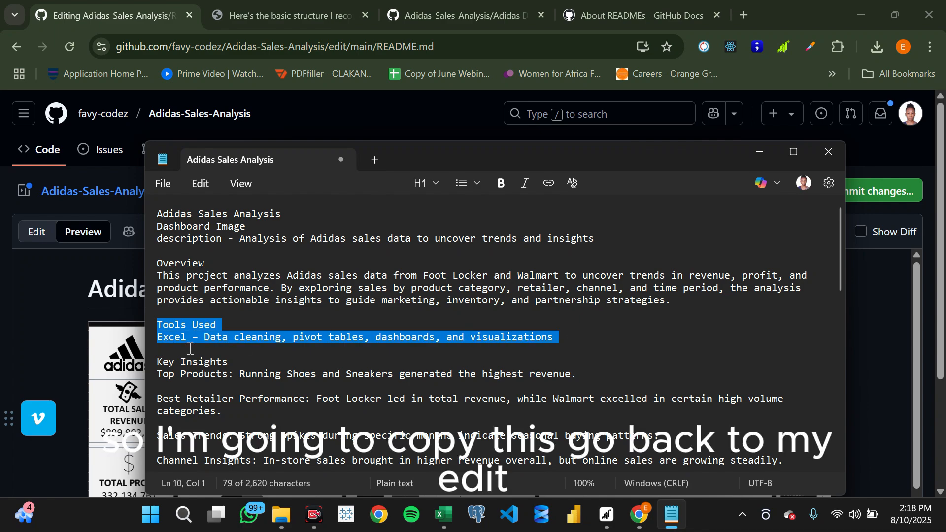
{"action": "left_click", "coordinate": [61, 294]}
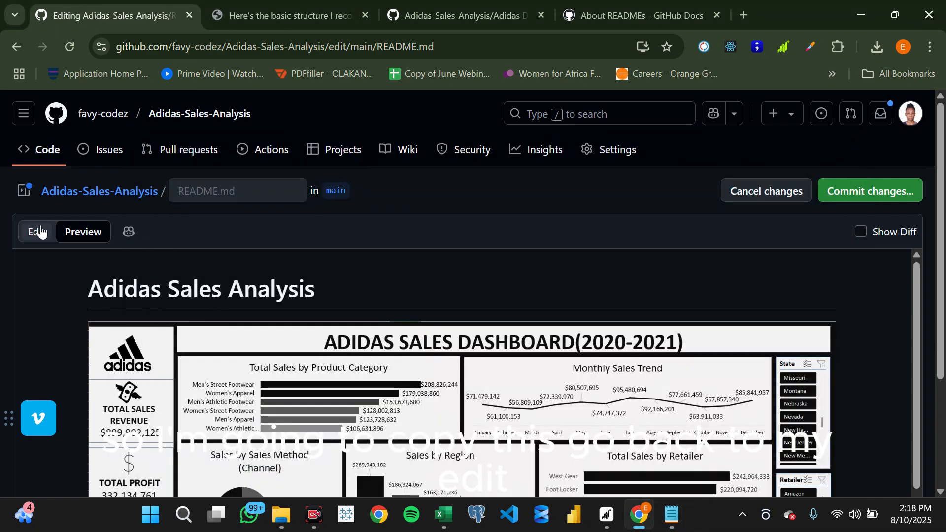
{"action": "left_click", "coordinate": [40, 231]}
{"action": "scroll", "coordinate": [295, 281], "scroll_direction": "down", "scroll_amount": 1}
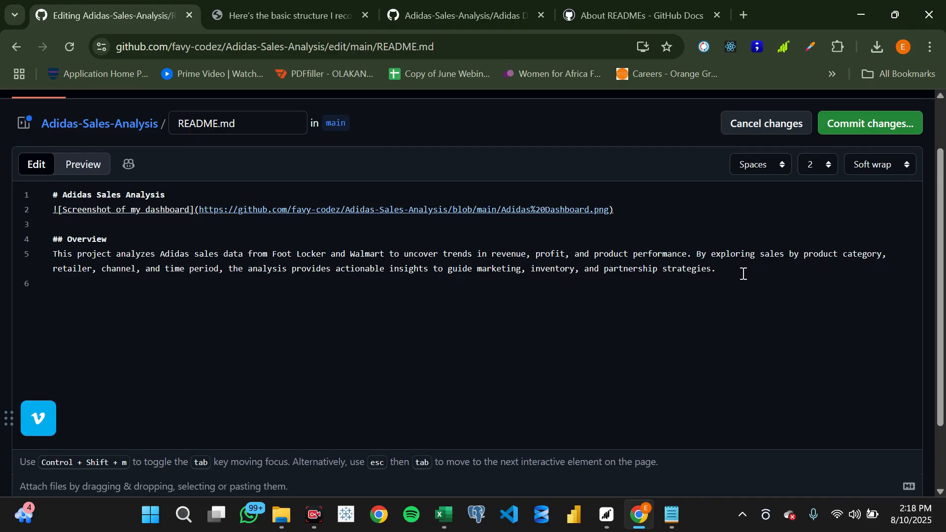
{"action": "key", "text": "ctrl+v"}
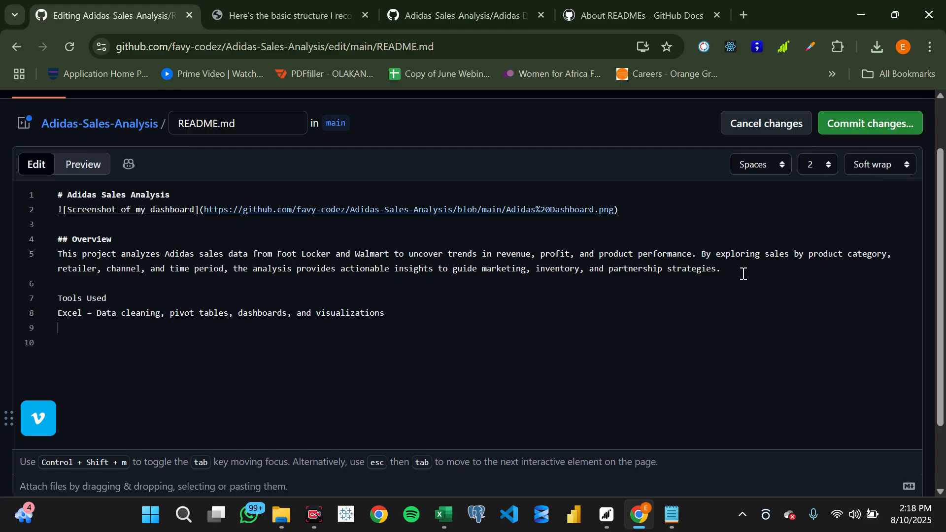
{"action": "left_click", "coordinate": [61, 302]}
{"action": "type", "text": "##"}
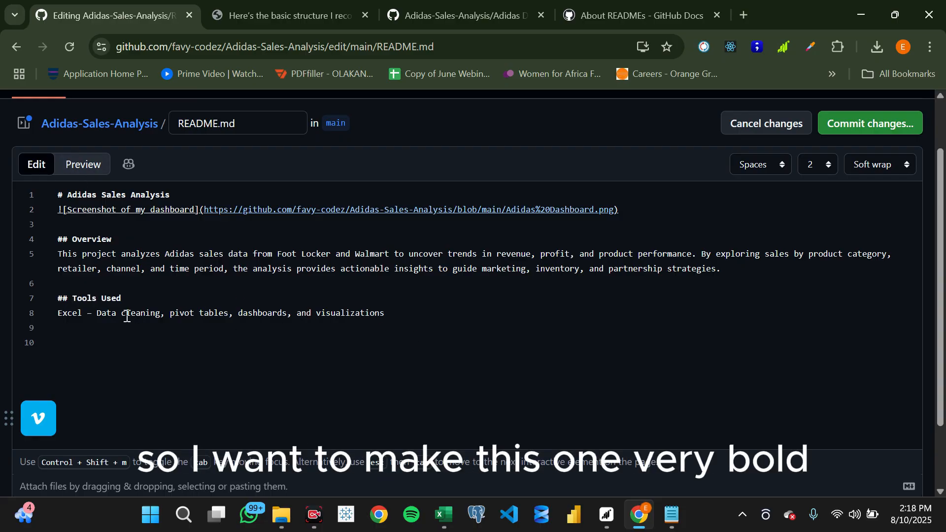
- Make the word Excel in the Tools Used section bold by surrounding it with **, and check it in the README preview
{"action": "left_click_drag", "start_coordinate": [82, 314], "coordinate": [59, 314]}
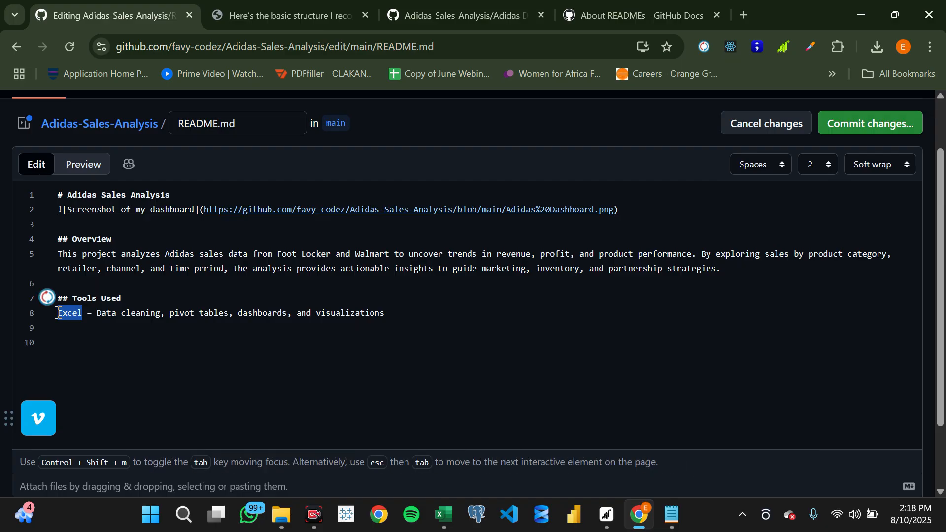
{"action": "left_click", "coordinate": [58, 314]}
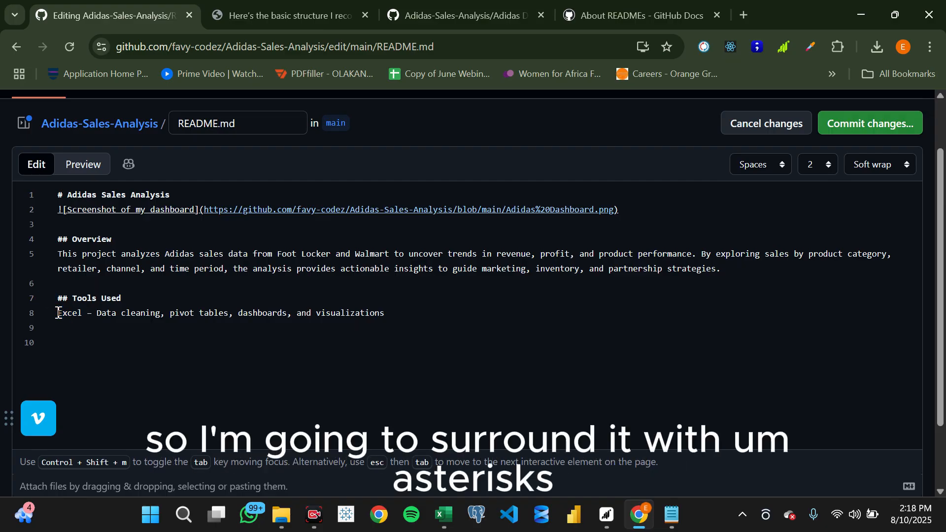
{"action": "type", "text": "**"}
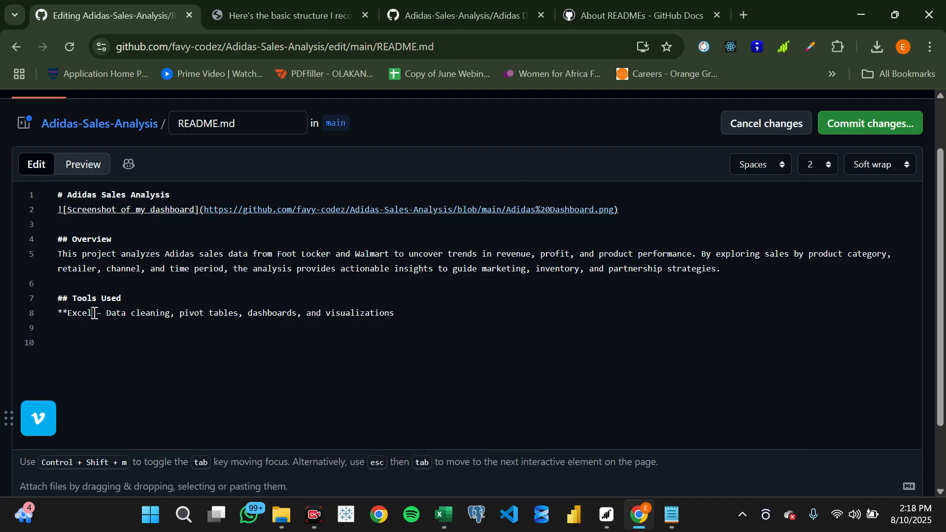
{"action": "left_click", "coordinate": [95, 313]}
{"action": "type", "text": "**"}
{"action": "left_click", "coordinate": [83, 164]}
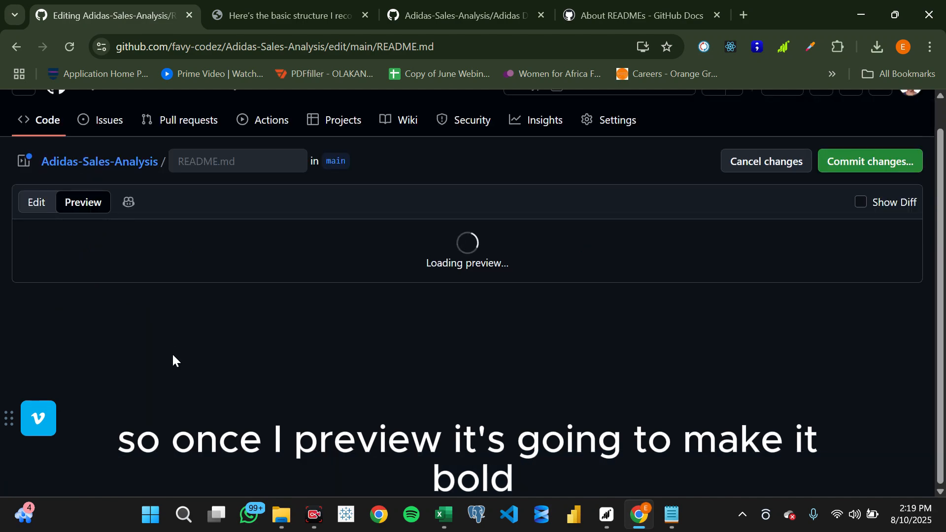
{"action": "scroll", "coordinate": [249, 377], "scroll_direction": "down", "scroll_amount": 10}
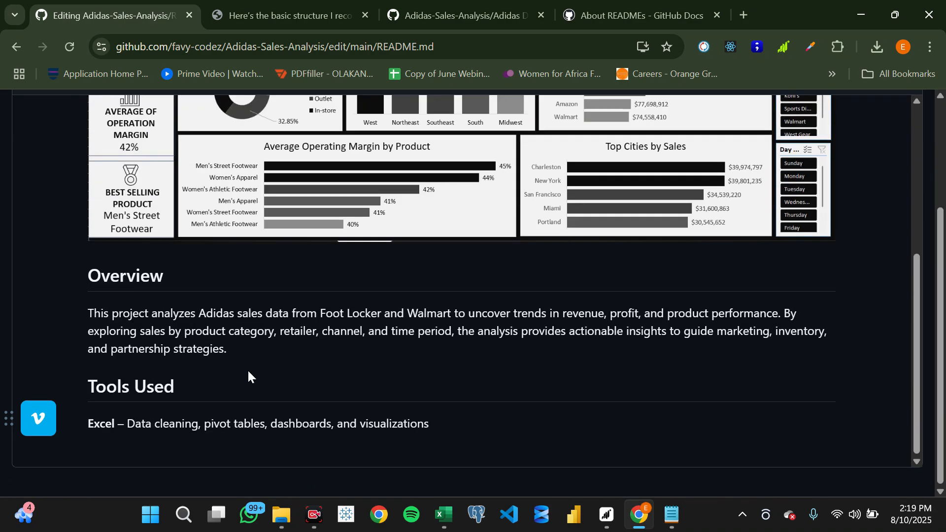
{"action": "scroll", "coordinate": [190, 332], "scroll_direction": "up", "scroll_amount": 10}
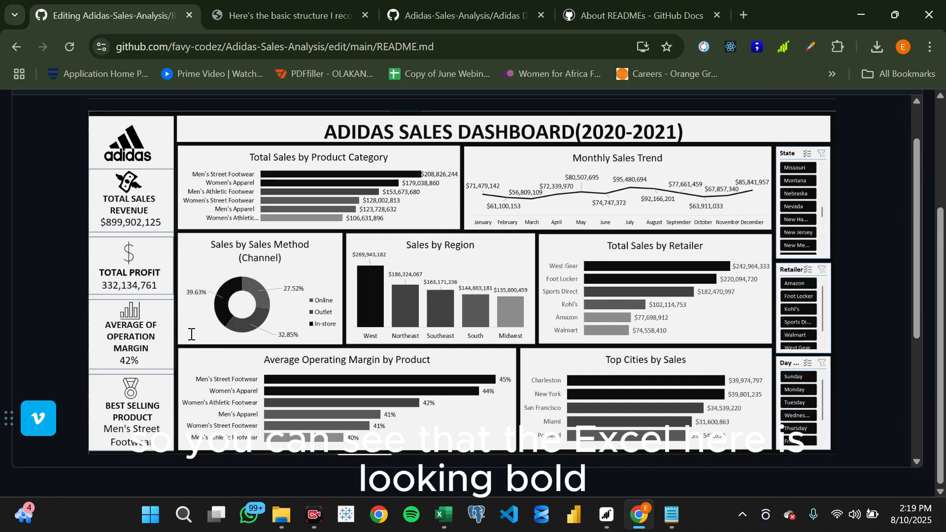
{"action": "left_click", "coordinate": [34, 236]}
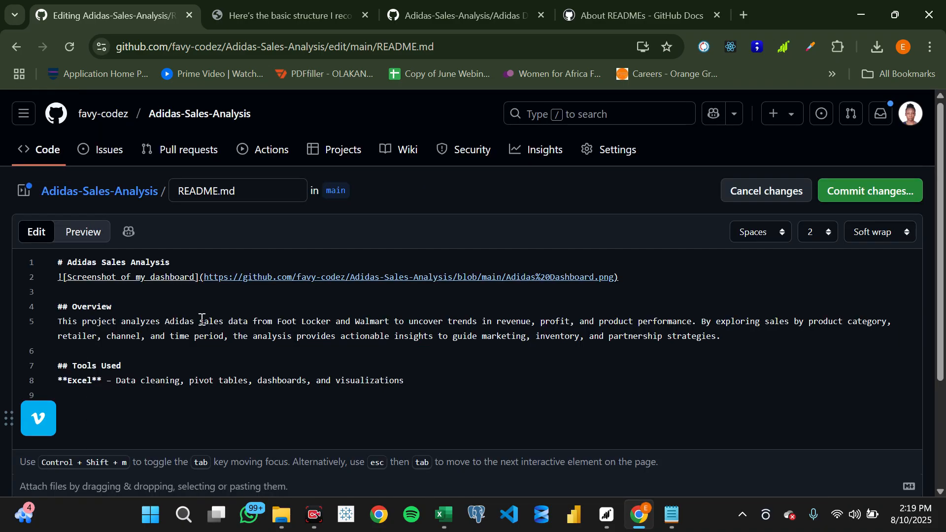
- Copy the Key Insights section with its four insights from the Notepad text and paste it into the README below Tools Used
{"action": "scroll", "coordinate": [213, 364], "scroll_direction": "down", "scroll_amount": 3}
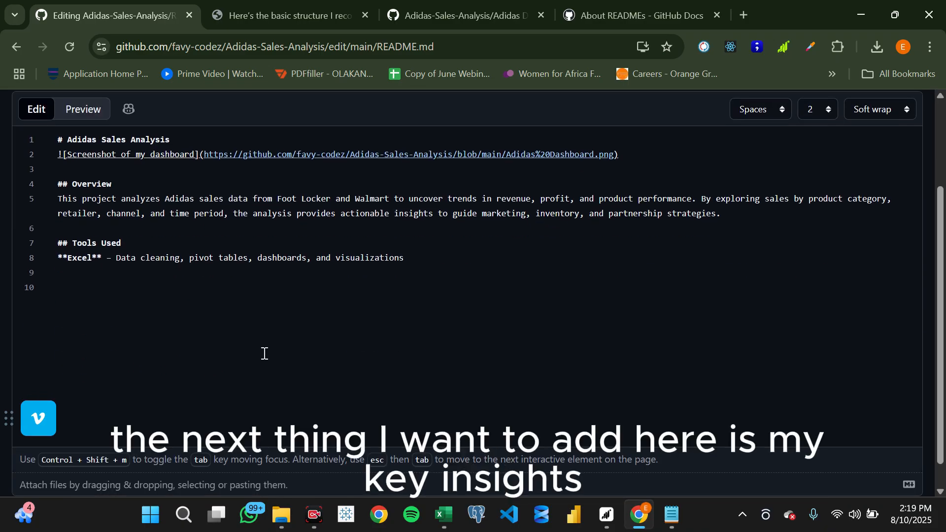
{"action": "left_click", "coordinate": [672, 515]}
{"action": "scroll", "coordinate": [537, 345], "scroll_direction": "down", "scroll_amount": 2}
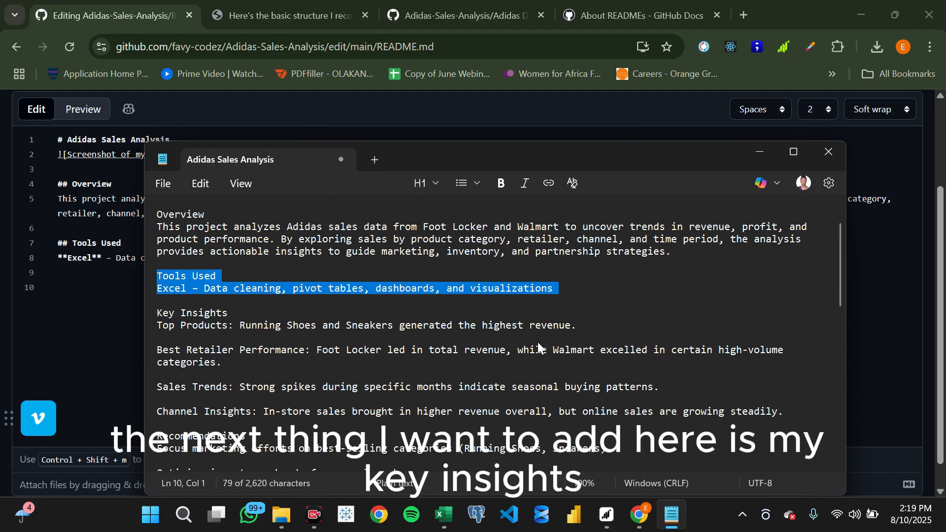
{"action": "left_click_drag", "start_coordinate": [159, 314], "coordinate": [800, 414]}
{"action": "key", "text": "ctrl+c"}
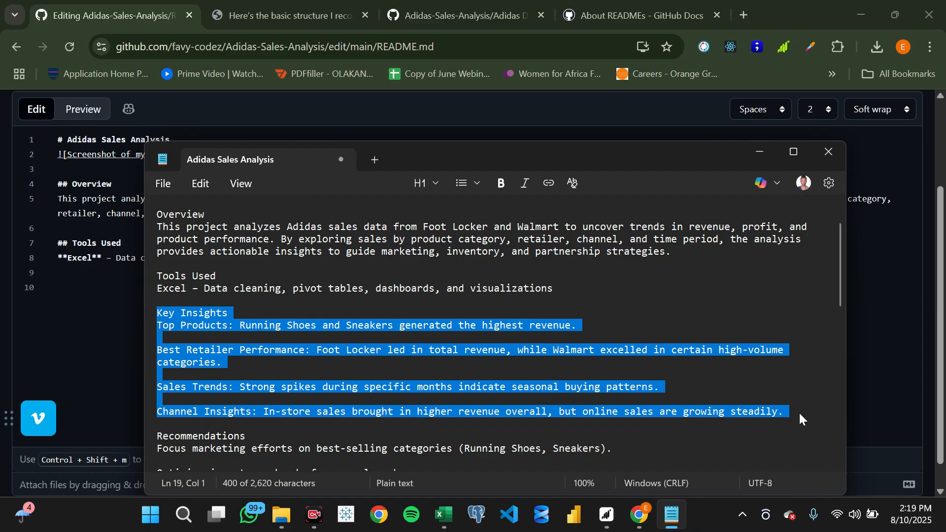
{"action": "left_click", "coordinate": [95, 307]}
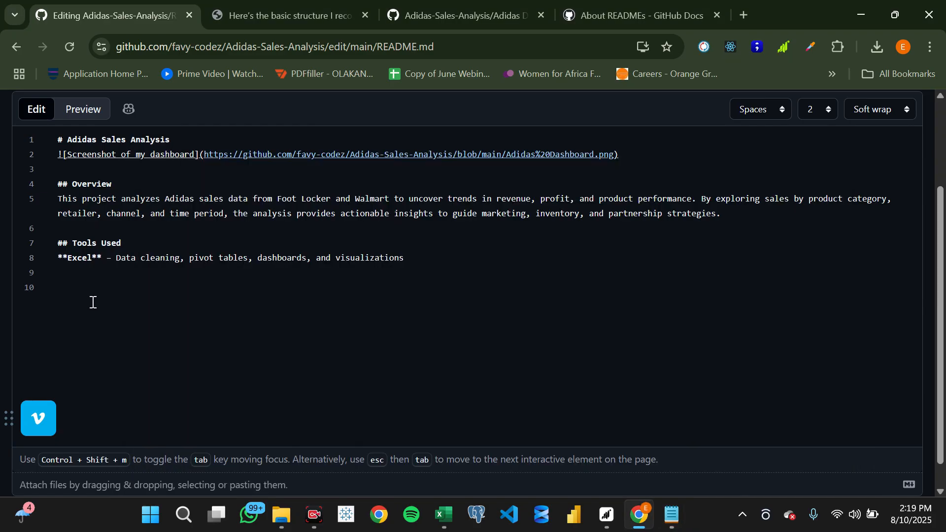
{"action": "key", "text": "ctrl+v"}
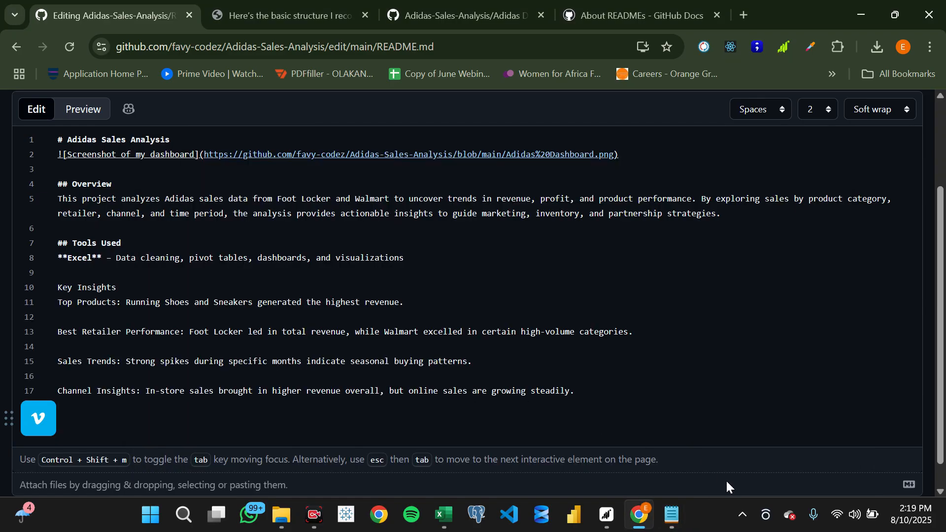
- Mark the Key Insights line as a subheading with ##
{"action": "left_click", "coordinate": [120, 320]}
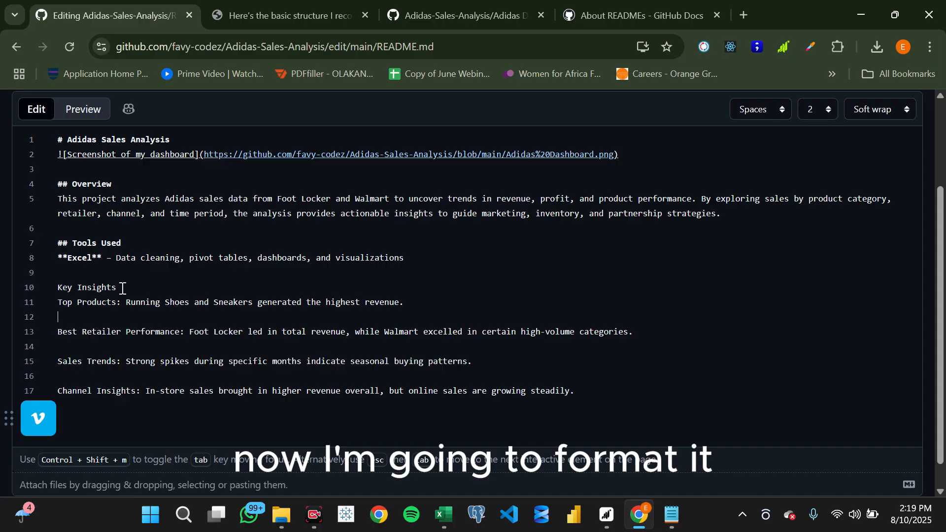
{"action": "left_click", "coordinate": [55, 288]}
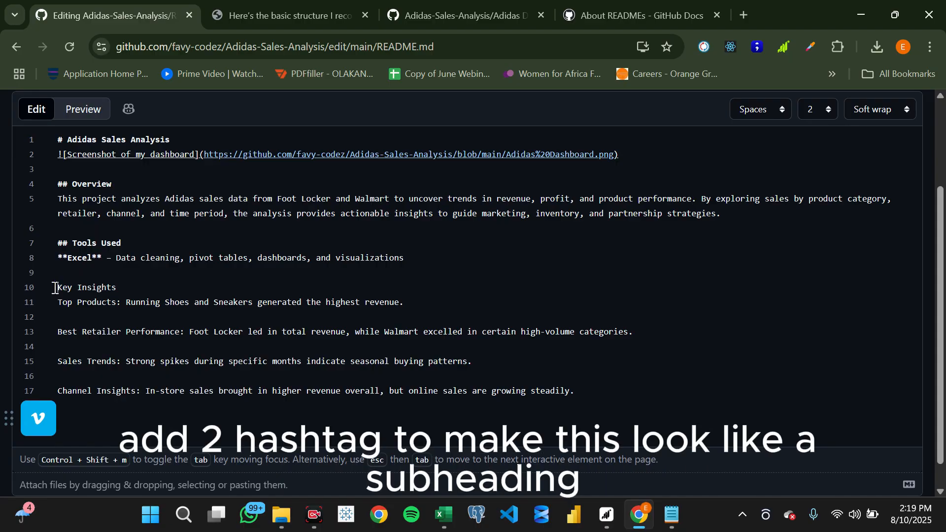
{"action": "type", "text": "##"}
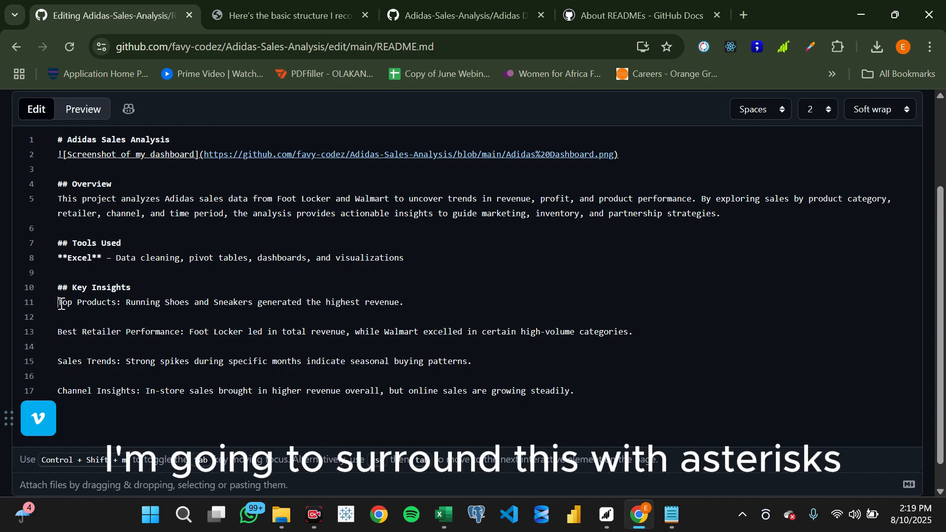
- Make the Top Products label under Key Insights bold by surrounding it with **
{"action": "left_click_drag", "start_coordinate": [59, 306], "coordinate": [118, 309]}
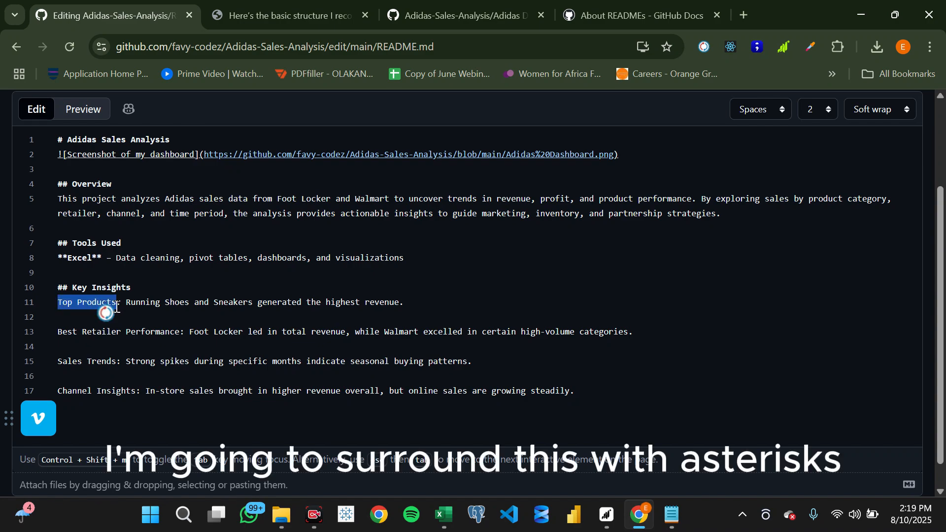
{"action": "type", "text": "*"}
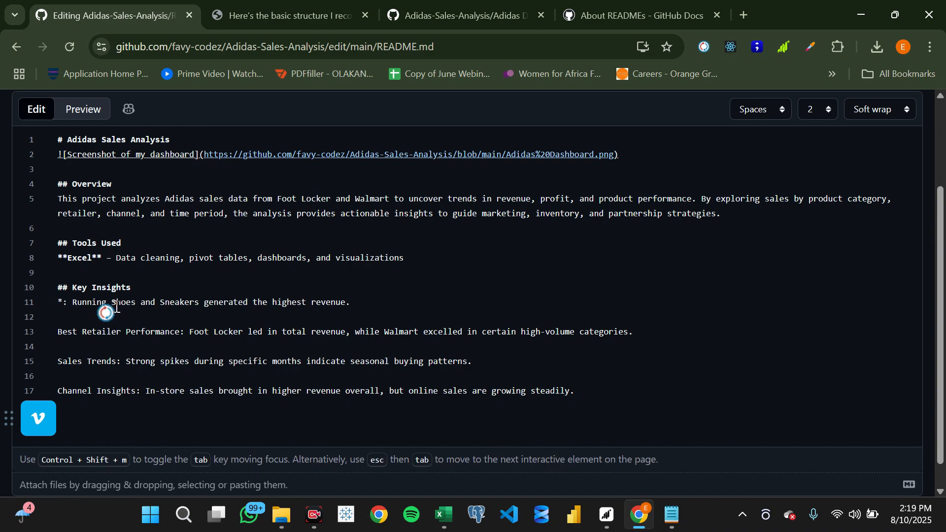
{"action": "key", "text": "ctrl+z"}
{"action": "key", "text": "Left"}
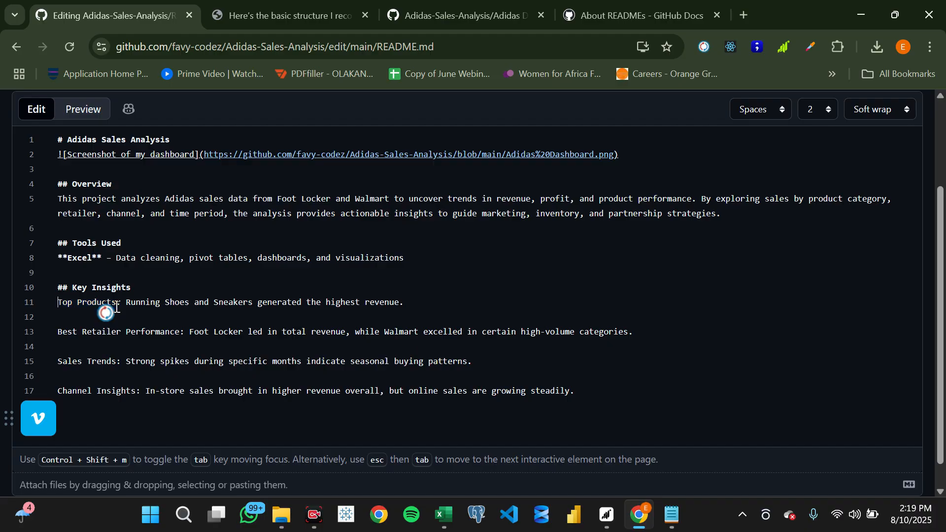
{"action": "type", "text": "**"}
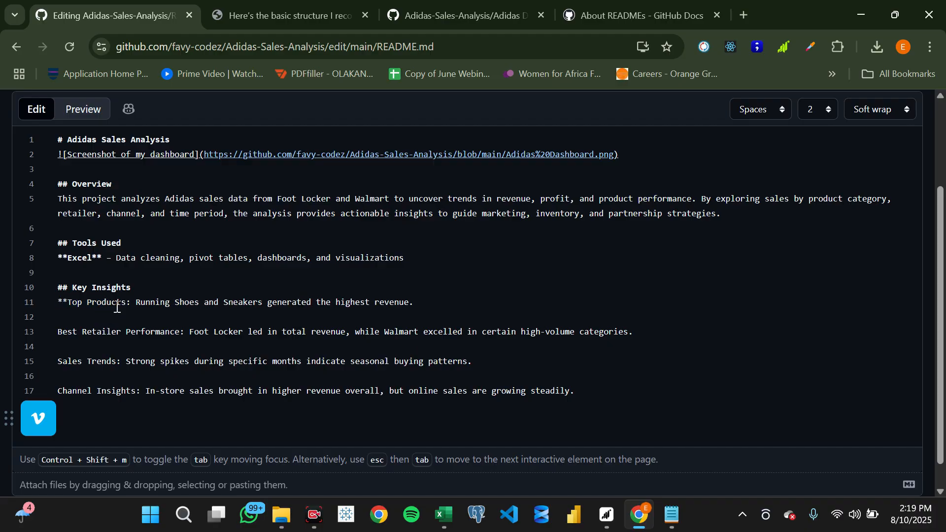
{"action": "type", "text": "**"}
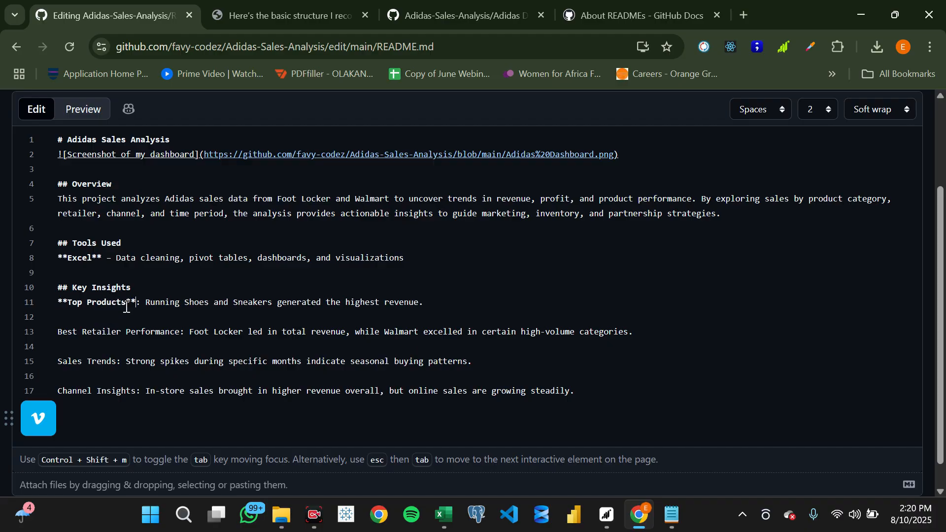
- Make the Best Retailer Performance label bold by surrounding it with **
{"action": "left_click", "coordinate": [181, 334]}
{"action": "type", "text": "**"}
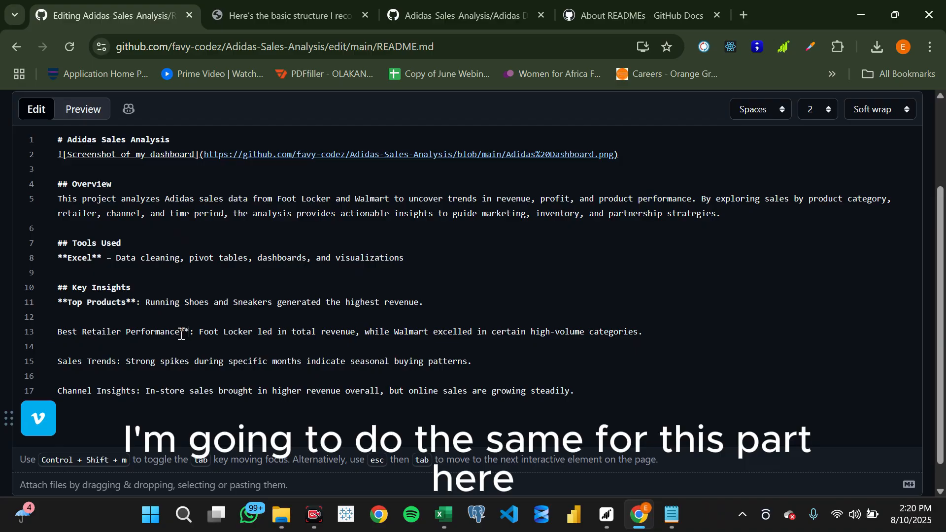
{"action": "left_click", "coordinate": [57, 331]}
{"action": "type", "text": "**"}
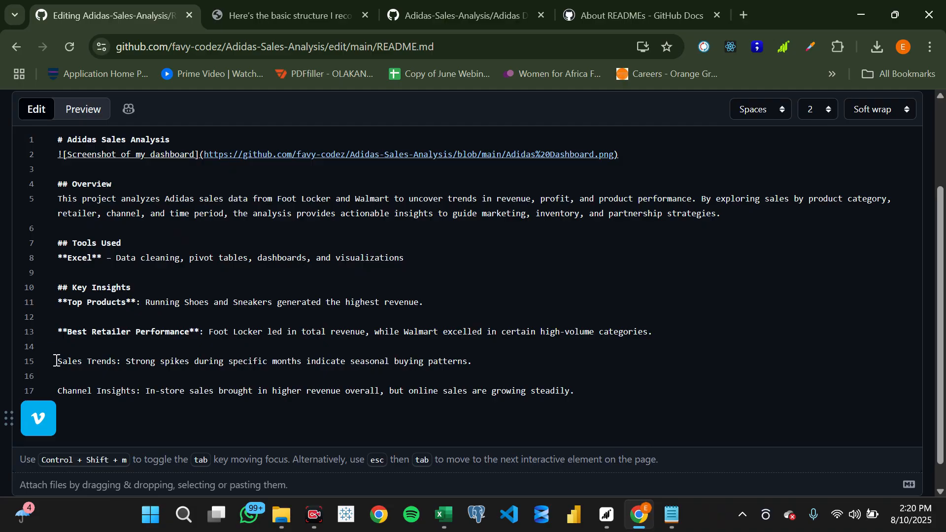
{"action": "type", "text": "**"}
- Make the Sales Trends label bold by surrounding it with **
{"action": "key", "text": "BackSpace"}
{"action": "key", "text": "BackSpace"}
{"action": "left_click", "coordinate": [58, 361]}
{"action": "type", "text": "**"}
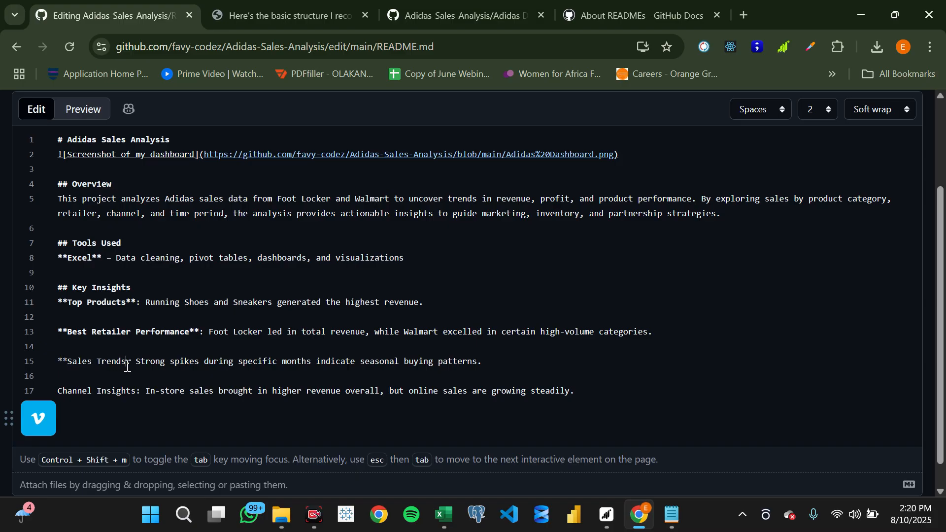
{"action": "type", "text": "**"}
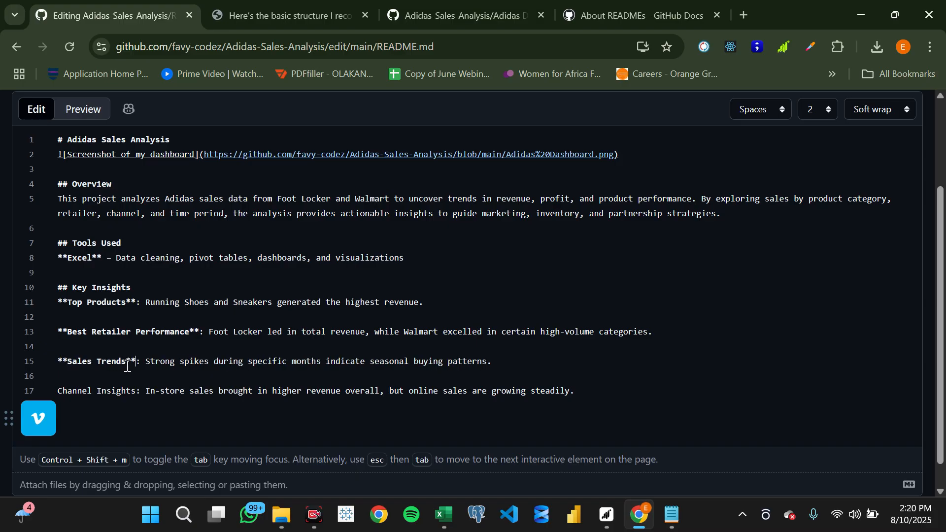
- Make the Channel Insights label bold by surrounding it with **
{"action": "left_click", "coordinate": [136, 391]}
{"action": "type", "text": "**"}
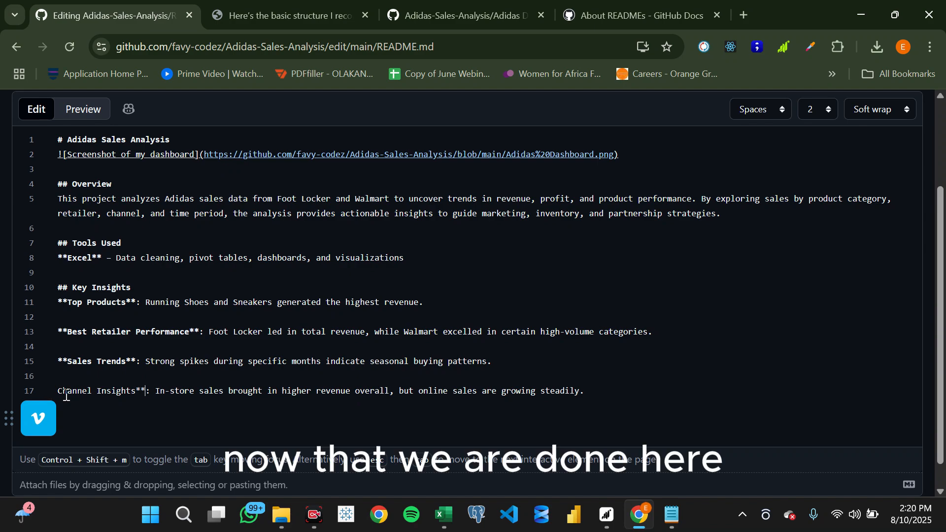
{"action": "left_click", "coordinate": [61, 393]}
{"action": "type", "text": "*"}
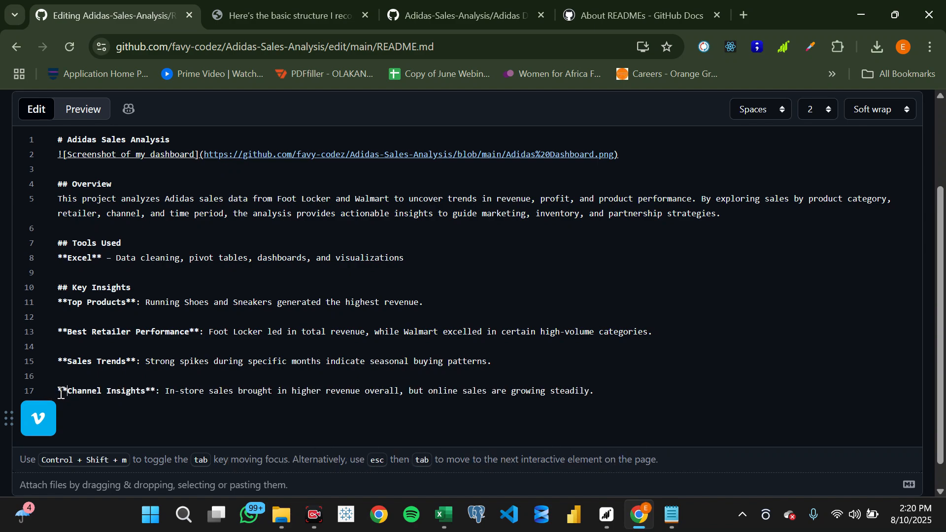
- Remove the blank lines between the four Key Insights entries so they follow one another directly
{"action": "scroll", "coordinate": [62, 393], "scroll_direction": "down", "scroll_amount": 1}
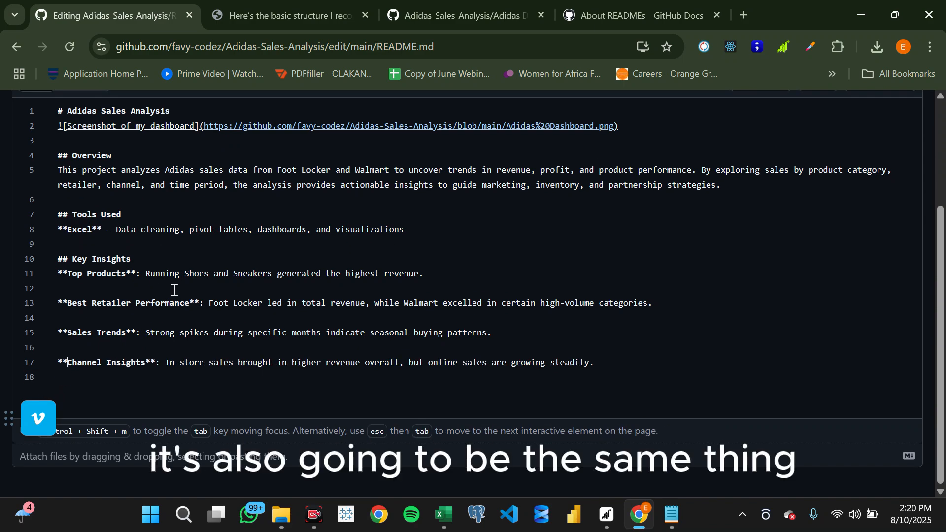
{"action": "key", "text": "BackSpace"}
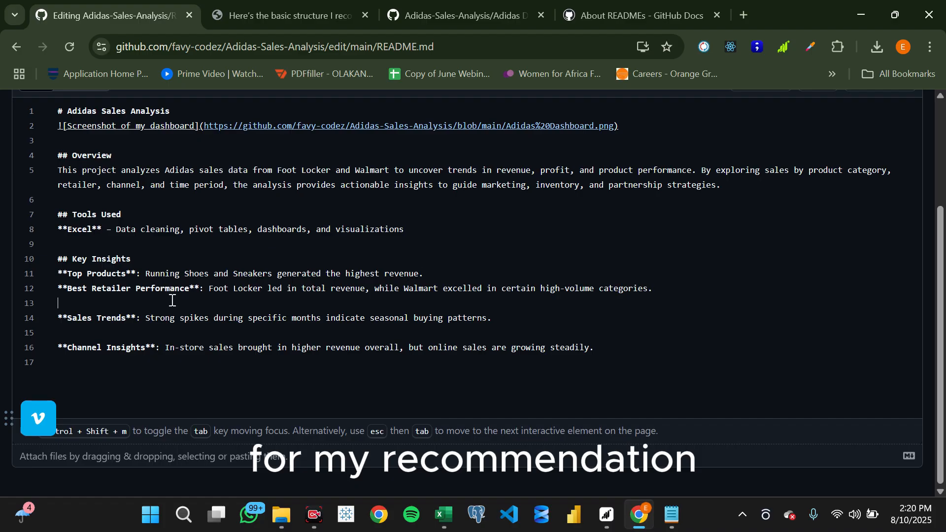
{"action": "key", "text": "BackSpace"}
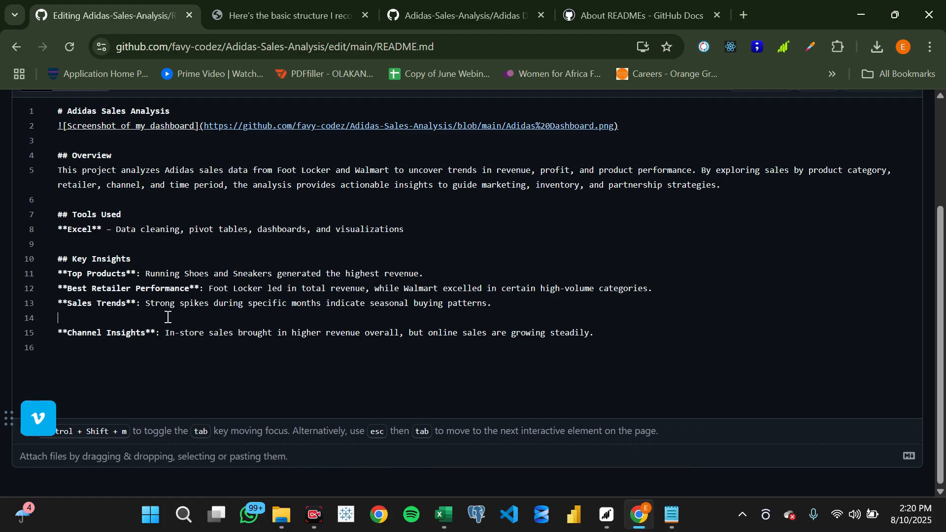
{"action": "key", "text": "BackSpace"}
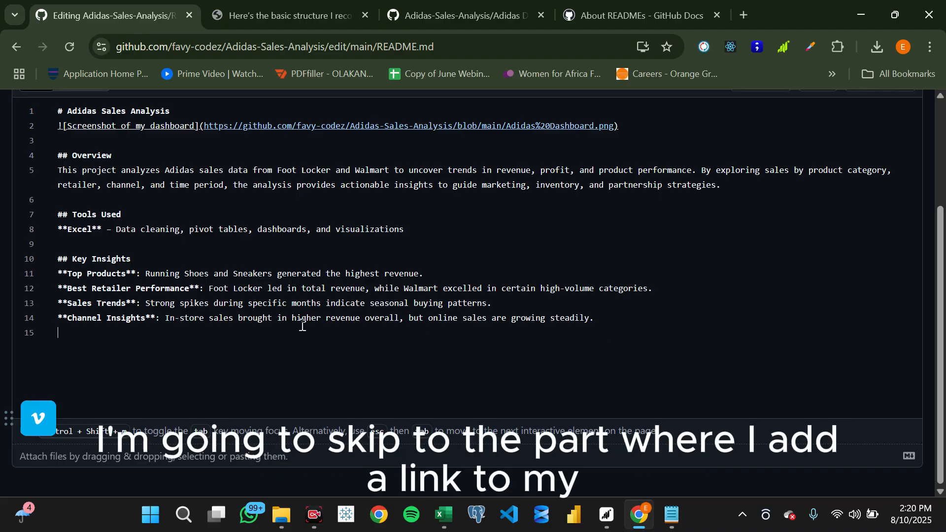
- Add a Markdown link below the Channel Insights entry with the text "Link to my comprehensive report" and the copied Medium article URL as its target
{"action": "left_click", "coordinate": [299, 11]}
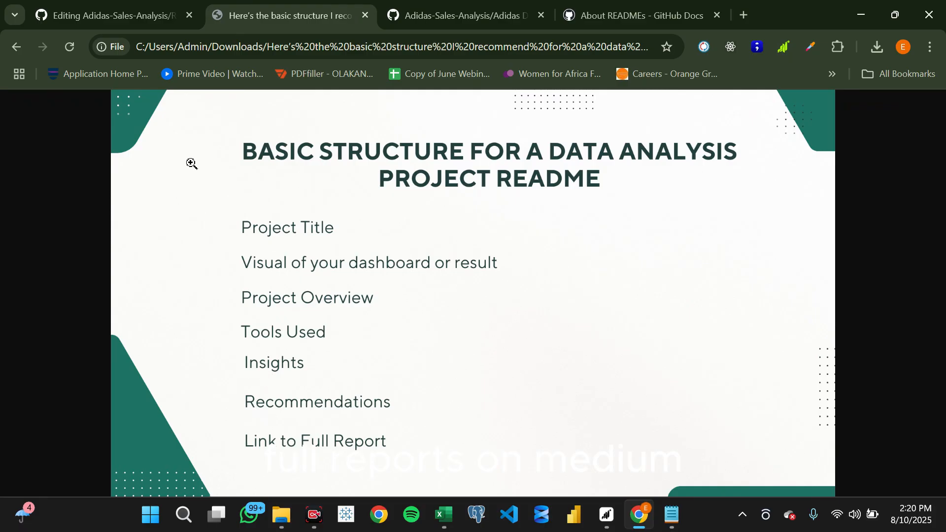
{"action": "left_click", "coordinate": [130, 3]}
{"action": "left_click", "coordinate": [211, 341]}
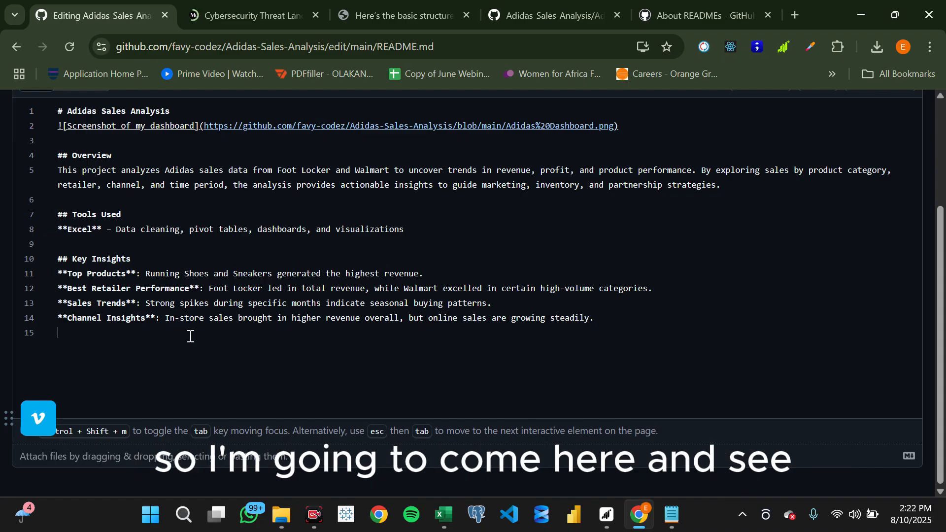
{"action": "type", "text": "]"}
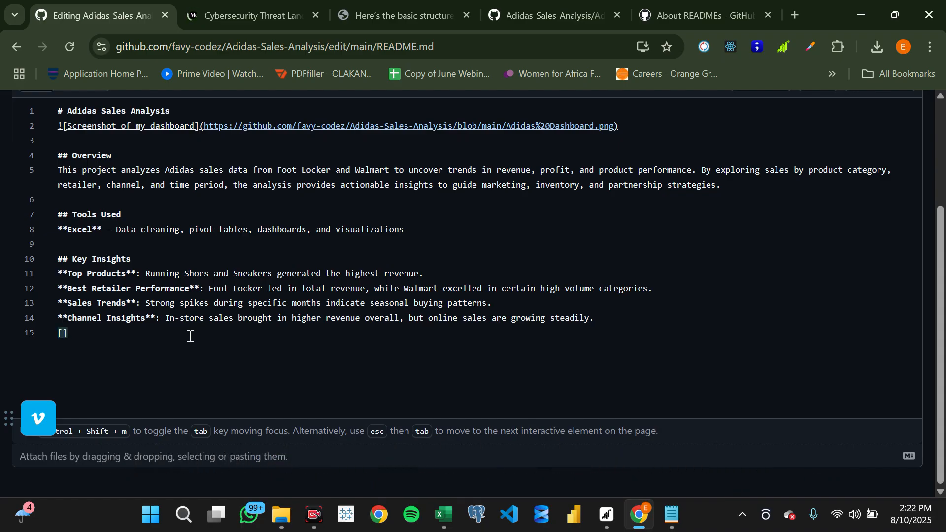
{"action": "type", "text": "Link to"}
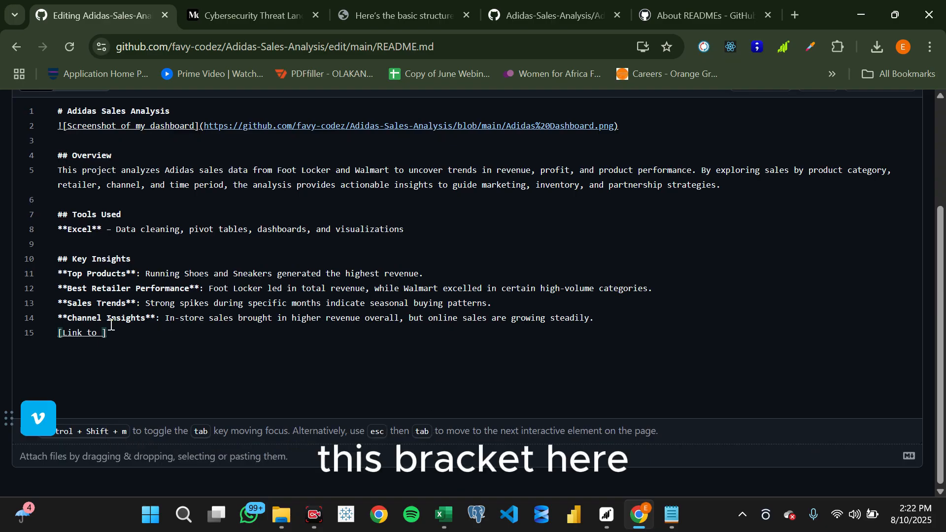
{"action": "type", "text": "my compr"}
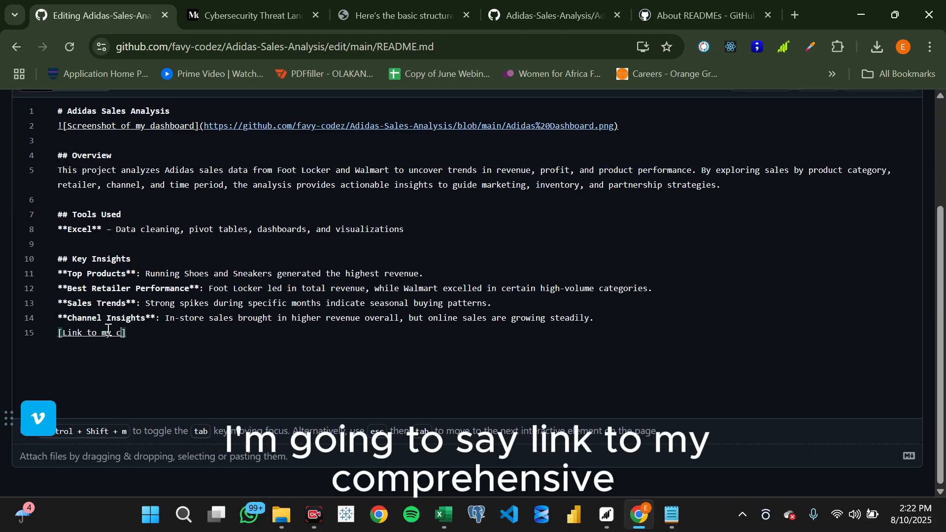
{"action": "type", "text": "e"}
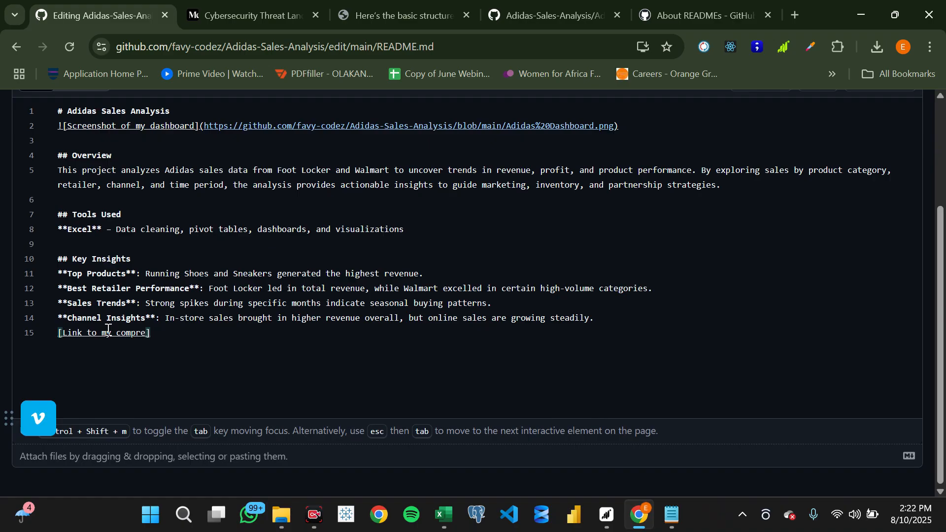
{"action": "type", "text": "hensive "}
{"action": "type", "text": "re"}
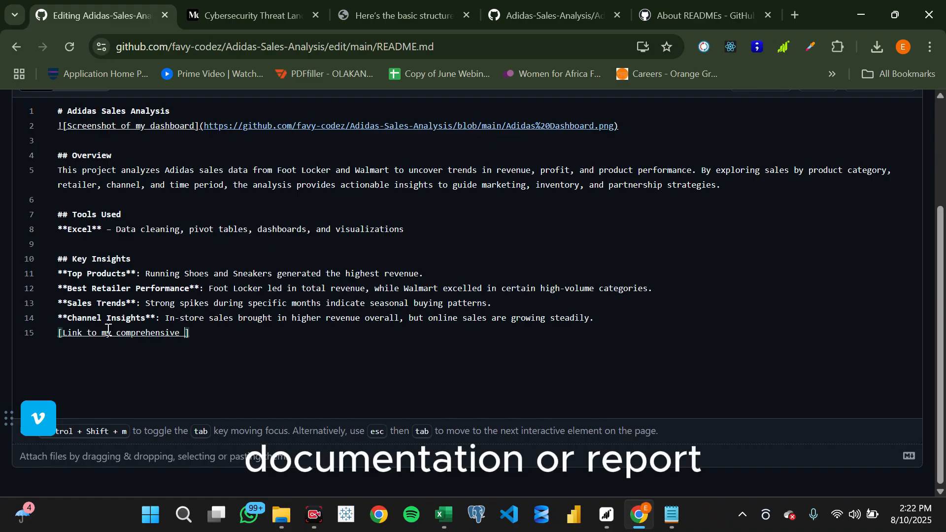
{"action": "type", "text": "port]"}
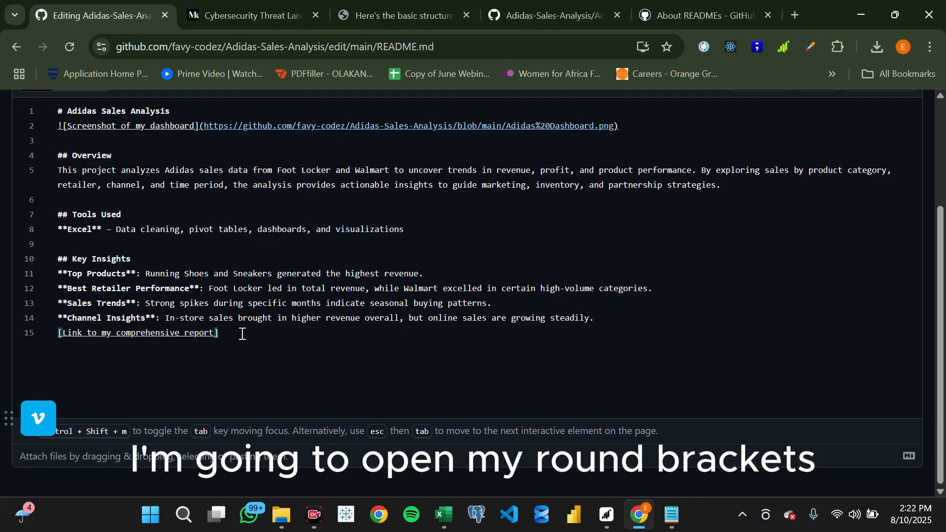
{"action": "type", "text": "("}
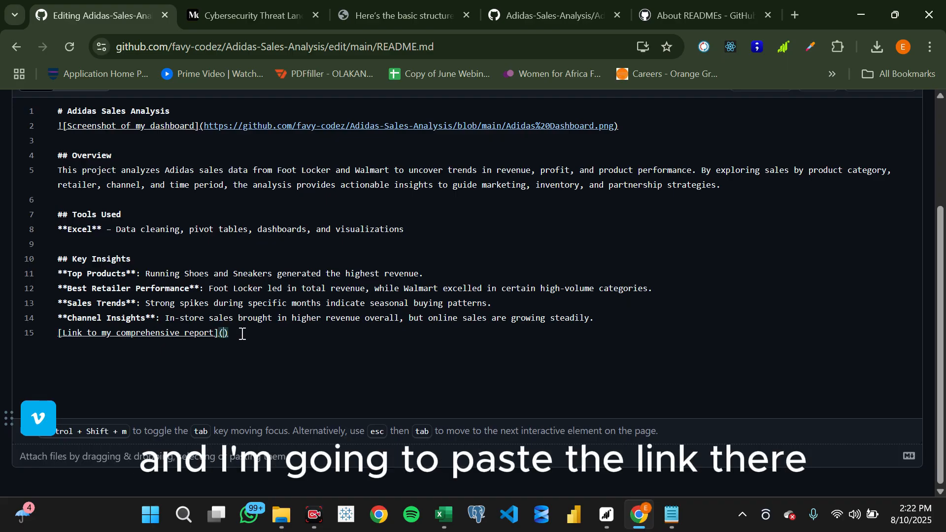
{"action": "type", "text": "https://medium.com/@ezeliorafavour/cybersecurity-threat-landscape-trends-insights-and-strategic-recommendations-for-mitigating-ce41792c8948"}
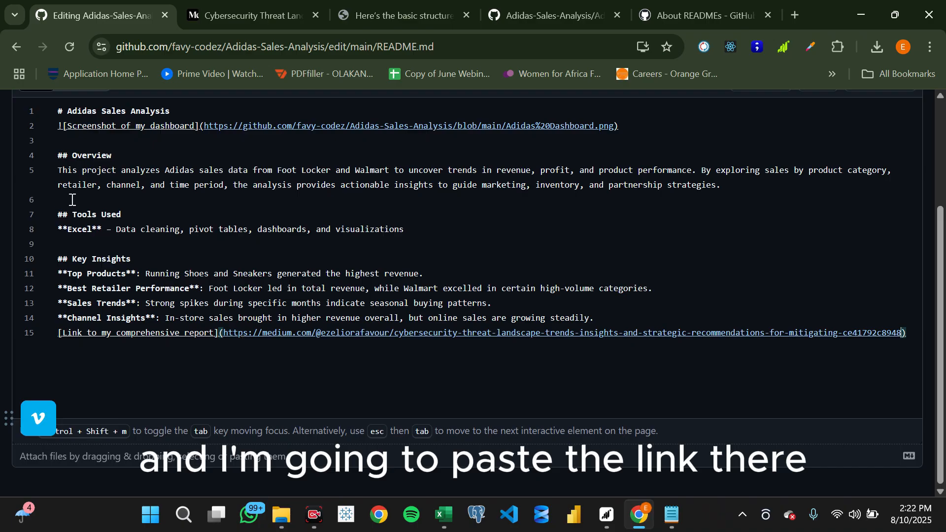
- Preview the rendered README and check how the report link appears under Key Insights
{"action": "scroll", "coordinate": [72, 199], "scroll_direction": "up", "scroll_amount": 3}
{"action": "left_click", "coordinate": [95, 232]}
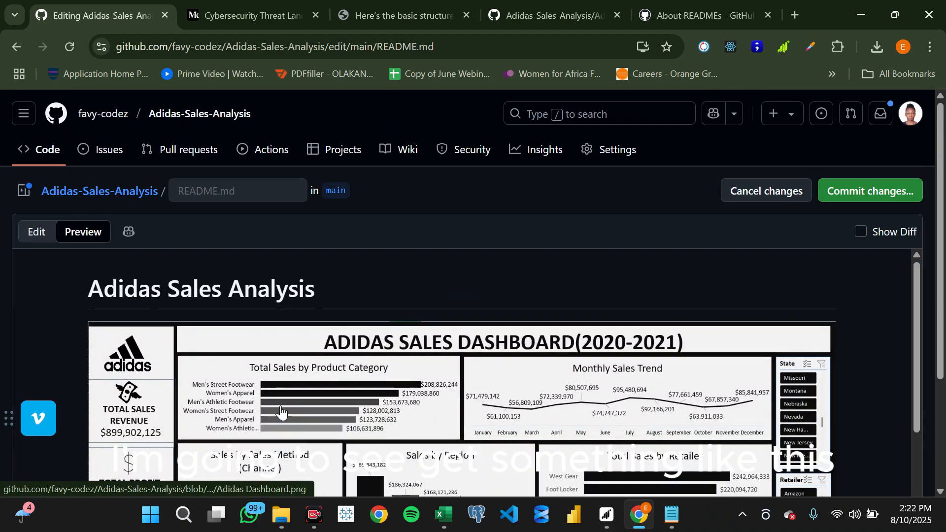
{"action": "scroll", "coordinate": [280, 407], "scroll_direction": "down", "scroll_amount": 10}
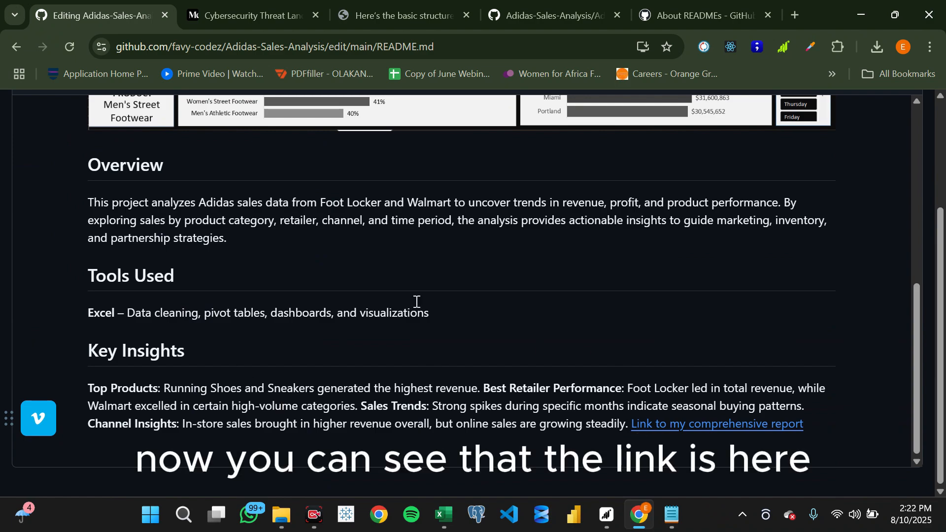
{"action": "scroll", "coordinate": [410, 298], "scroll_direction": "up", "scroll_amount": 10}
{"action": "scroll", "coordinate": [407, 297], "scroll_direction": "up", "scroll_amount": 2}
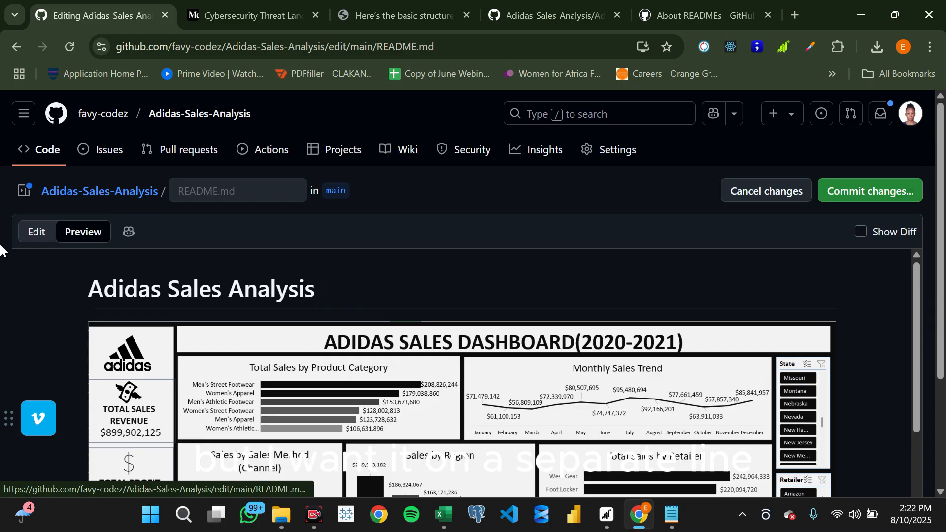
- Insert a blank line above the comprehensive report link and prefix it with ##### to make it a level-five heading
{"action": "left_click", "coordinate": [39, 232]}
{"action": "scroll", "coordinate": [171, 351], "scroll_direction": "down", "scroll_amount": 3}
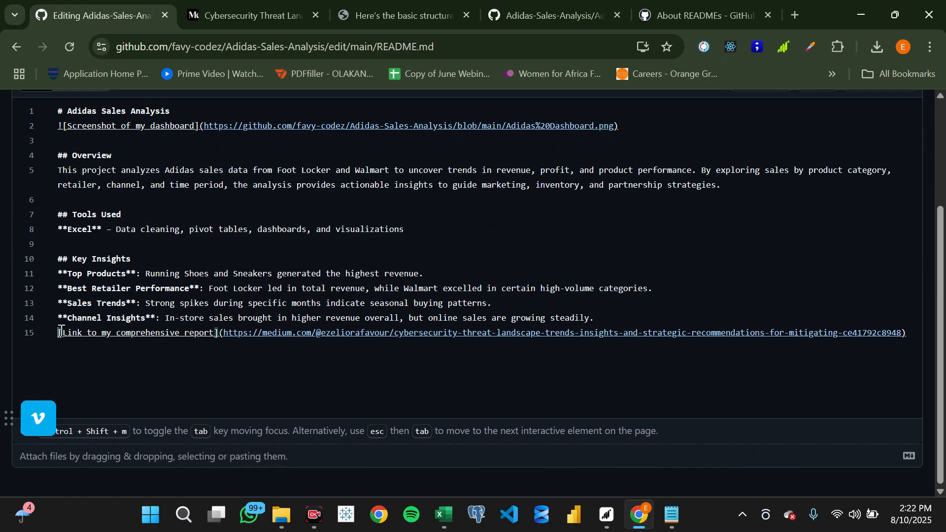
{"action": "key", "text": "Return"}
{"action": "type", "text": "#####"}
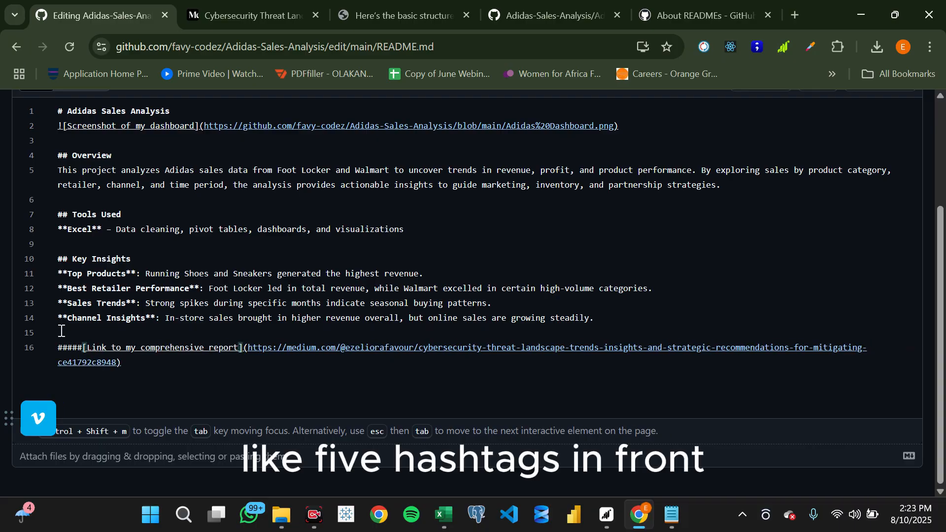
- Preview the README to check the separated report link and the layout of the Key Insights section
{"action": "scroll", "coordinate": [102, 279], "scroll_direction": "up", "scroll_amount": 3}
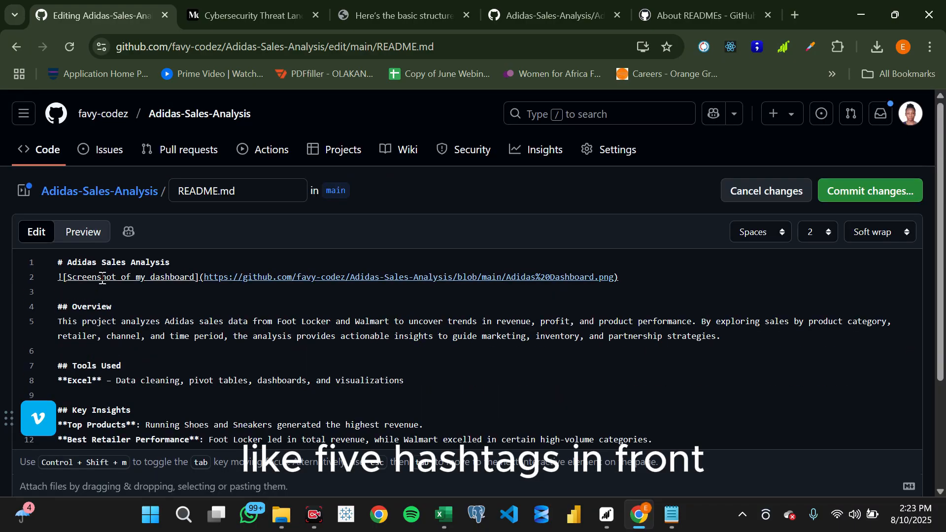
{"action": "left_click", "coordinate": [82, 232]}
{"action": "scroll", "coordinate": [458, 370], "scroll_direction": "down", "scroll_amount": 10}
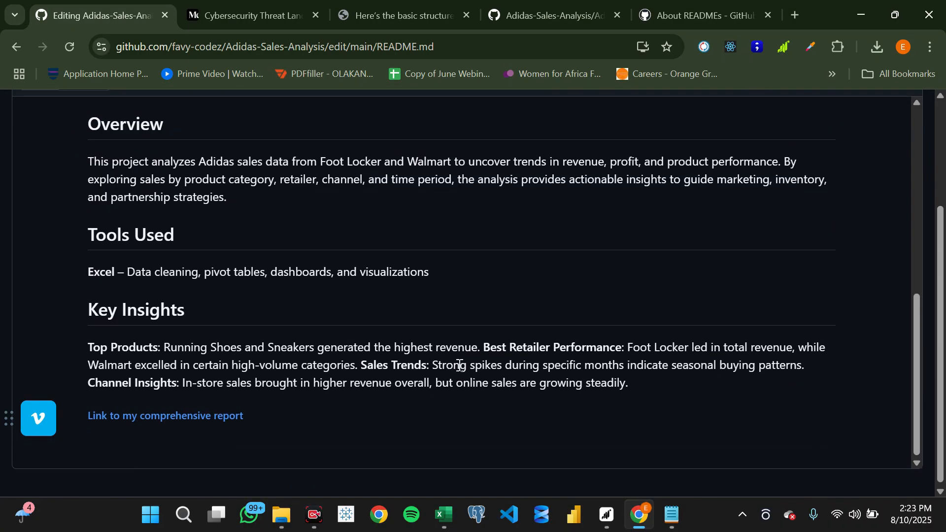
{"action": "scroll", "coordinate": [266, 318], "scroll_direction": "up", "scroll_amount": 10}
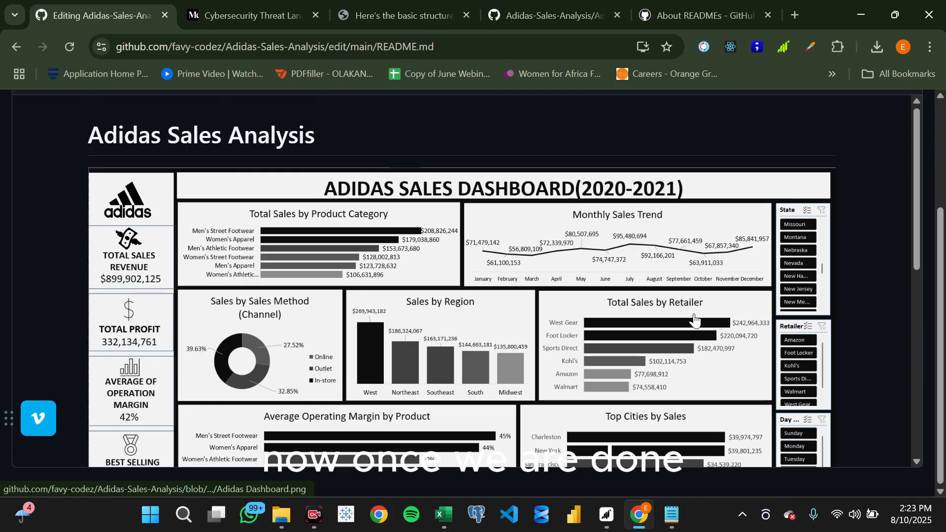
{"action": "scroll", "coordinate": [734, 483], "scroll_direction": "down", "scroll_amount": 10}
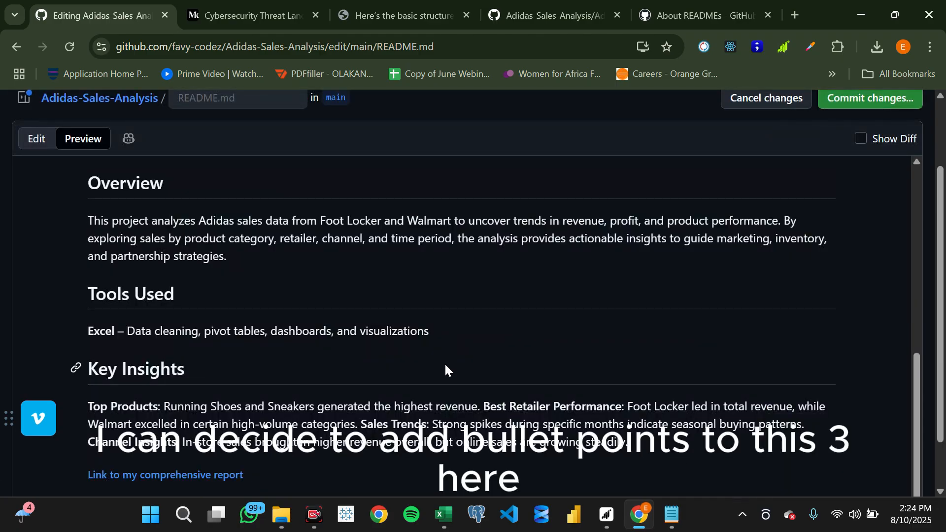
{"action": "scroll", "coordinate": [445, 365], "scroll_direction": "down", "scroll_amount": 1}
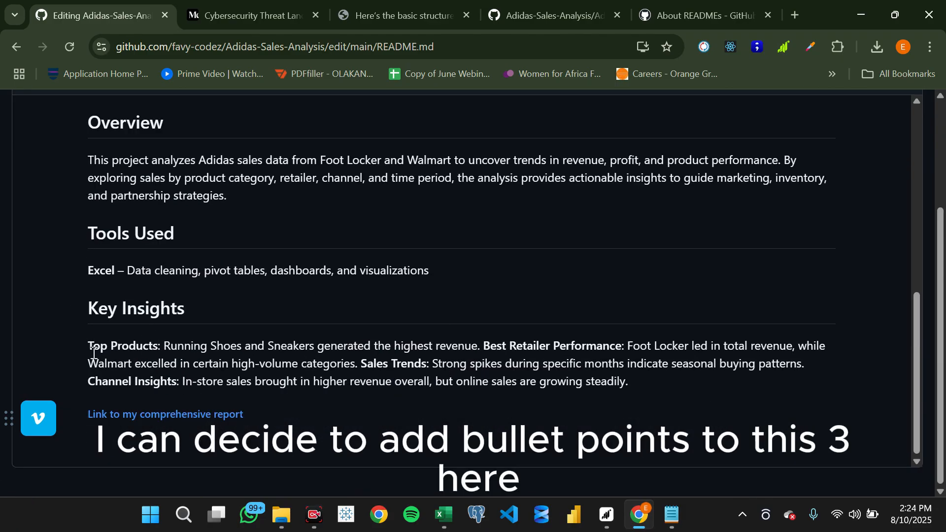
{"action": "scroll", "coordinate": [105, 332], "scroll_direction": "up", "scroll_amount": 12}
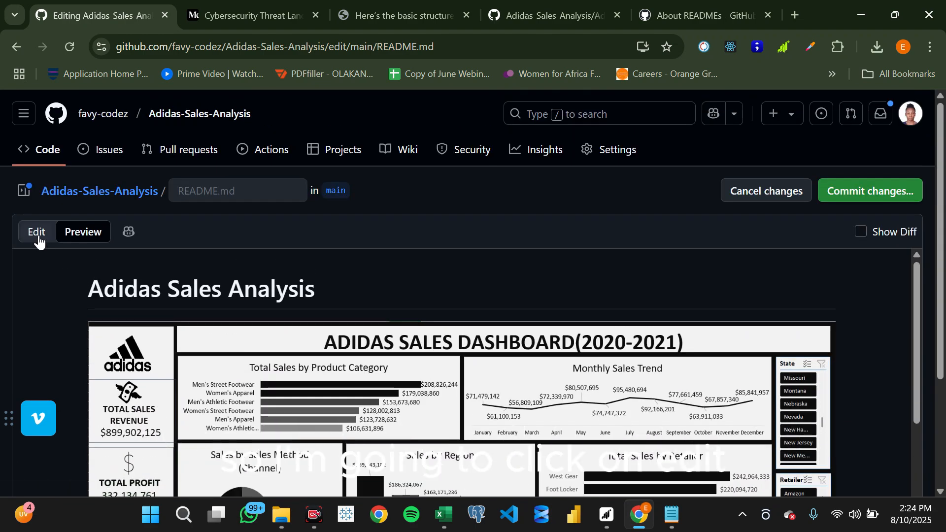
- Turn the four Key Insights entries into a bulleted list by putting a dash in front of each one
{"action": "left_click", "coordinate": [38, 241]}
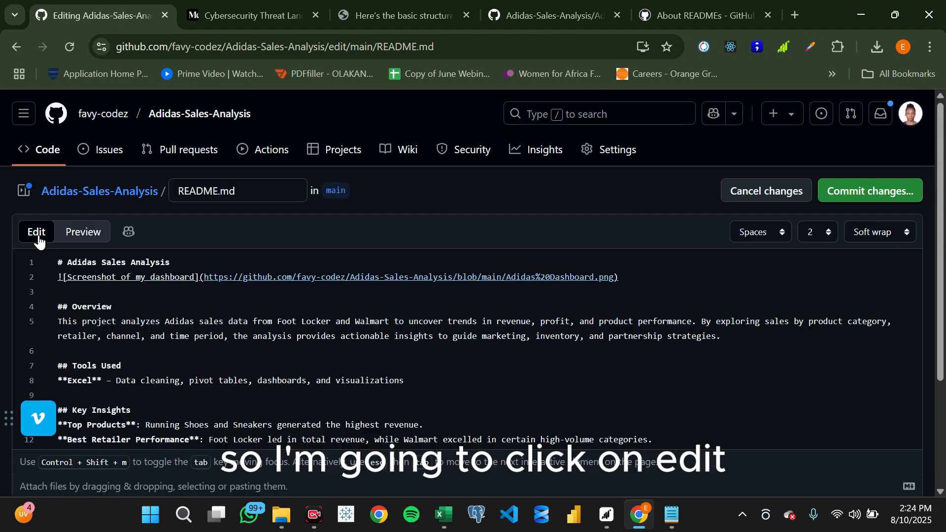
{"action": "scroll", "coordinate": [54, 362], "scroll_direction": "down", "scroll_amount": 1}
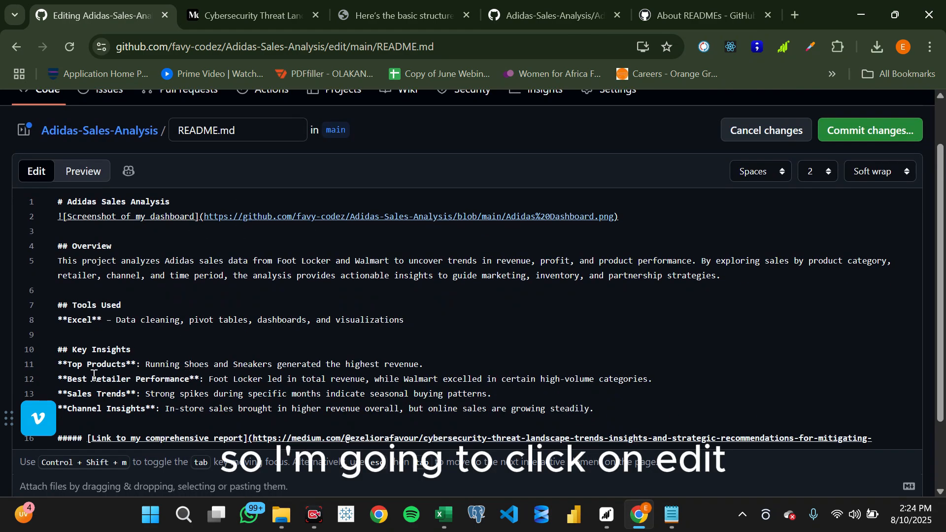
{"action": "left_click", "coordinate": [59, 366]}
{"action": "type", "text": "-"}
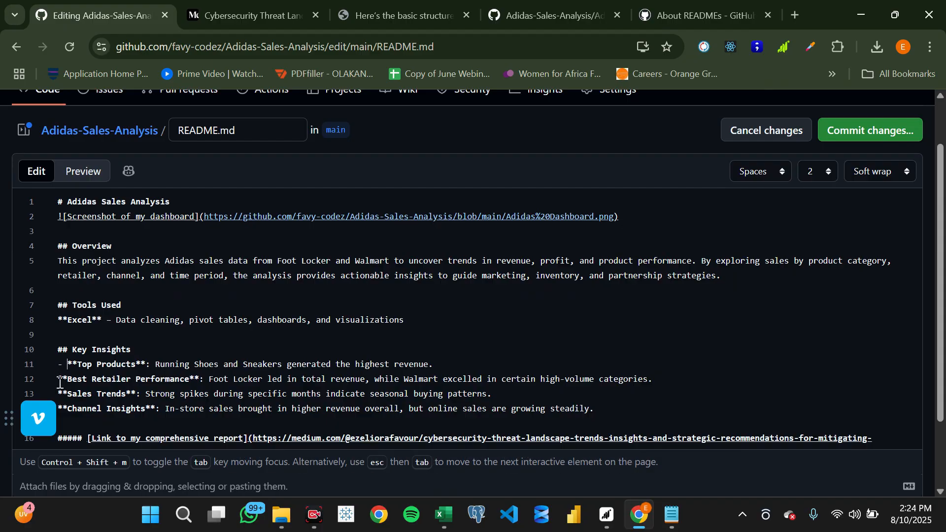
{"action": "left_click", "coordinate": [59, 380]}
{"action": "type", "text": "-"}
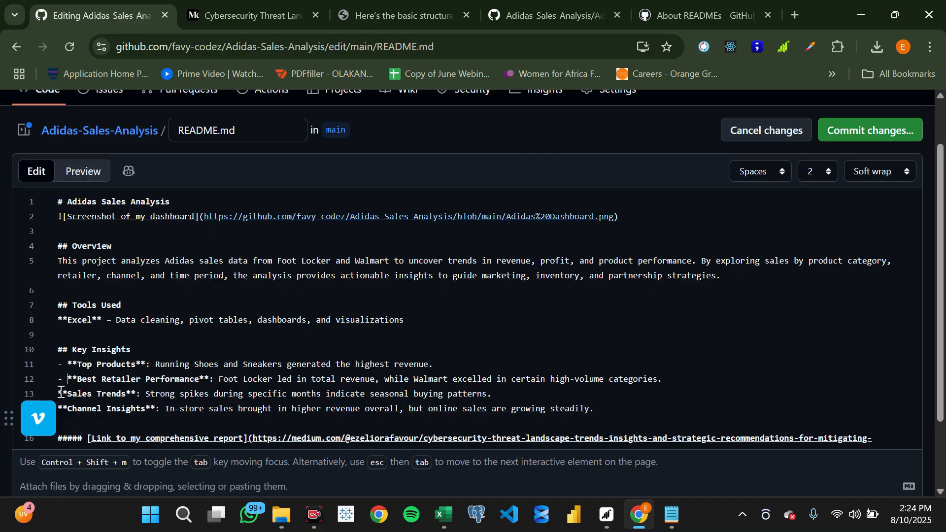
{"action": "left_click", "coordinate": [56, 393]}
{"action": "type", "text": "-"}
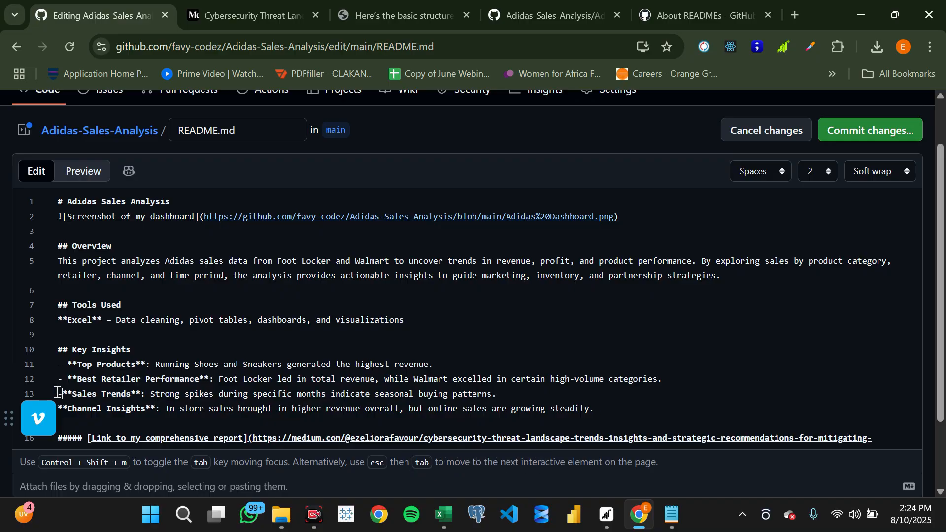
{"action": "scroll", "coordinate": [99, 382], "scroll_direction": "down", "scroll_amount": 2}
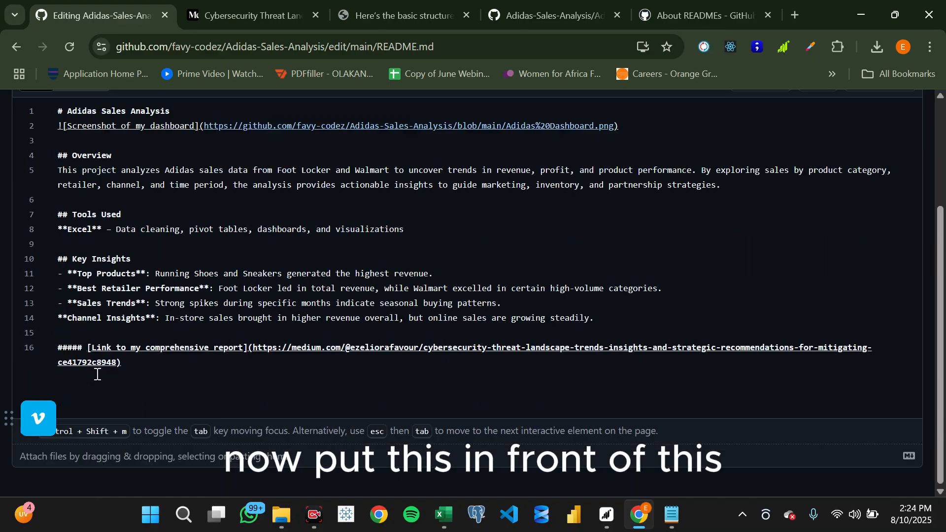
{"action": "left_click", "coordinate": [59, 318]}
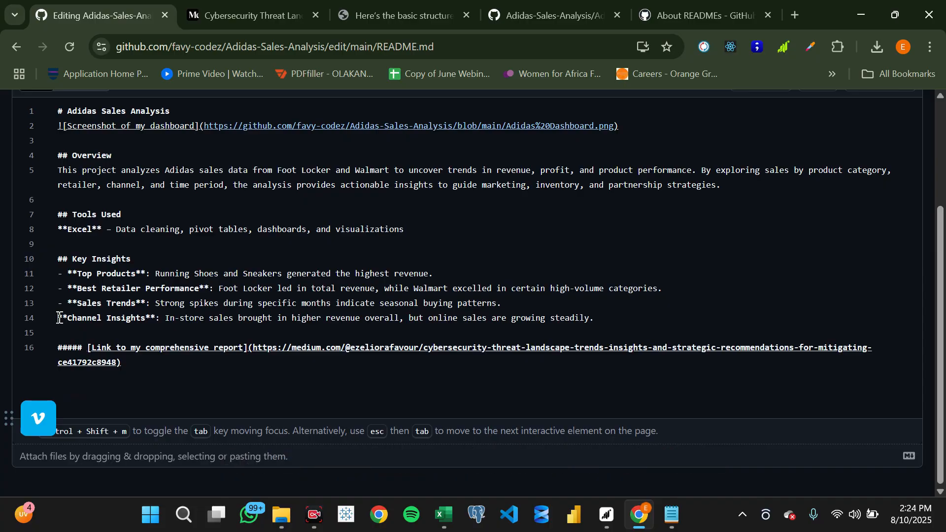
{"action": "type", "text": "-"}
- Preview the README and examine the Key Insights list and the comprehensive report link
{"action": "scroll", "coordinate": [59, 317], "scroll_direction": "up", "scroll_amount": 3}
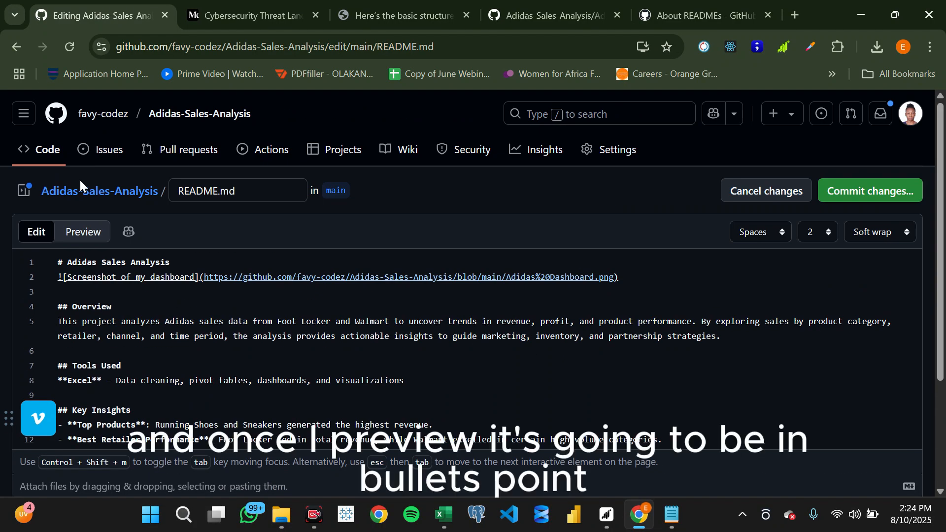
{"action": "left_click", "coordinate": [83, 230]}
{"action": "scroll", "coordinate": [221, 335], "scroll_direction": "down", "scroll_amount": 1}
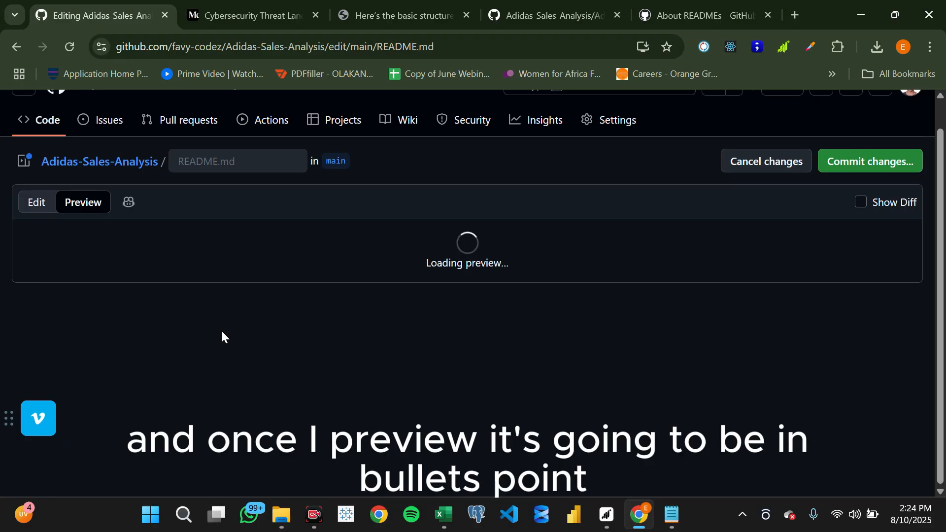
{"action": "scroll", "coordinate": [281, 377], "scroll_direction": "down", "scroll_amount": 10}
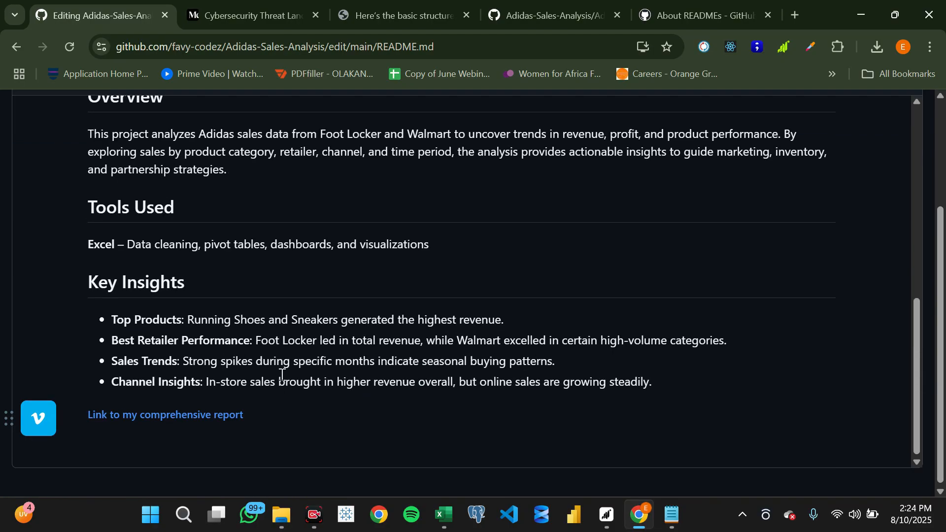
{"action": "scroll", "coordinate": [187, 341], "scroll_direction": "up", "scroll_amount": 10}
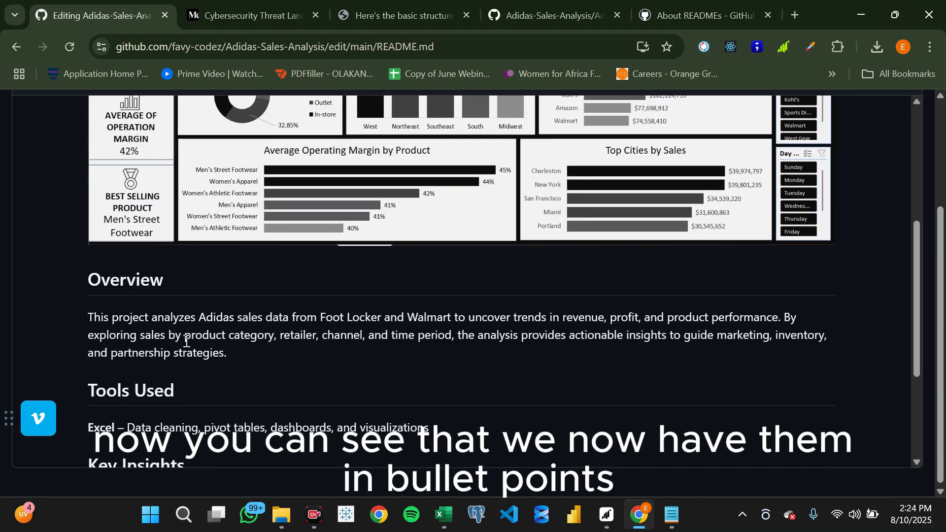
{"action": "scroll", "coordinate": [185, 345], "scroll_direction": "down", "scroll_amount": 8}
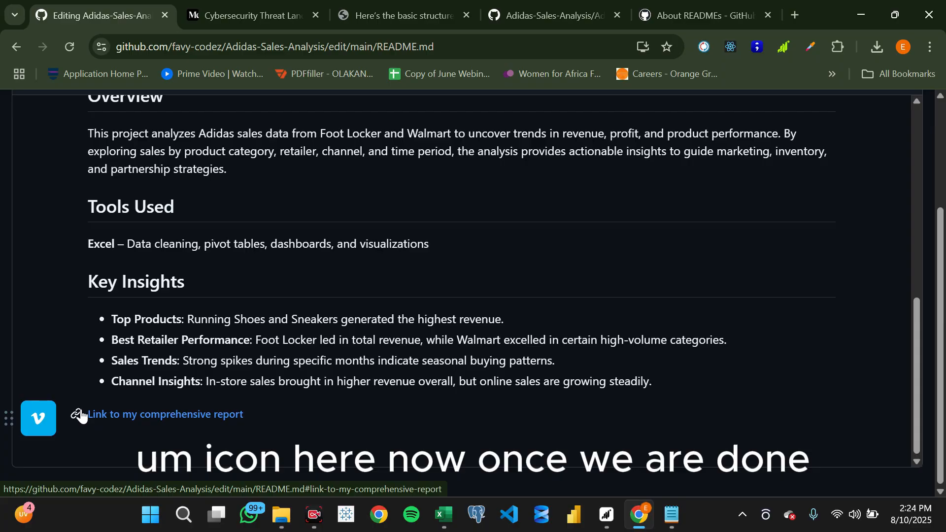
- Commit the README.md changes with the message "Update README.md" and the extended description "added readme file"
{"action": "scroll", "coordinate": [321, 343], "scroll_direction": "up", "scroll_amount": 8}
{"action": "scroll", "coordinate": [321, 343], "scroll_direction": "up", "scroll_amount": 4}
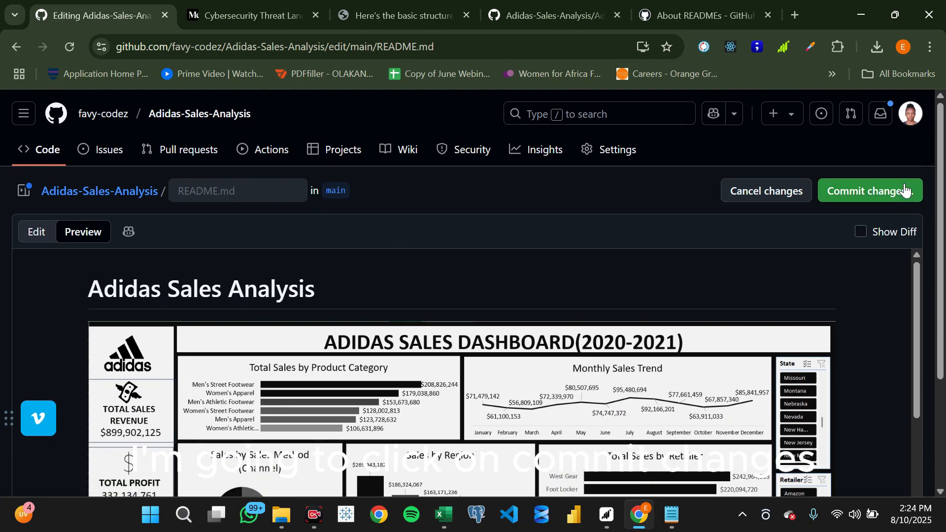
{"action": "left_click", "coordinate": [874, 192]}
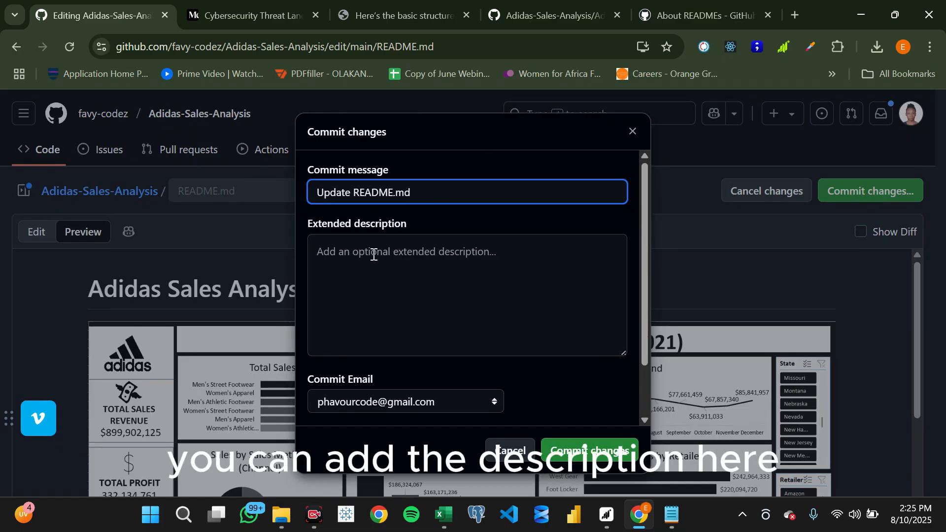
{"action": "left_click", "coordinate": [389, 254]}
{"action": "type", "text": "added "}
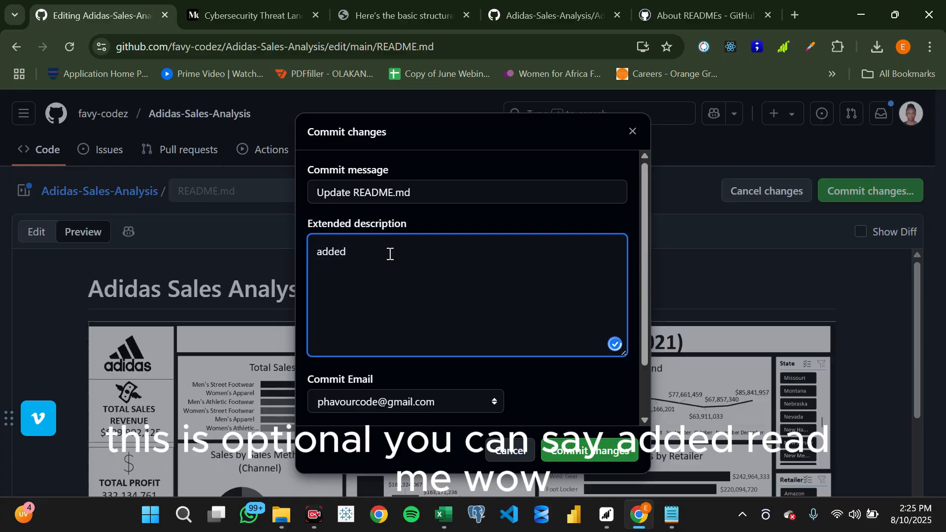
{"action": "type", "text": "readme file"}
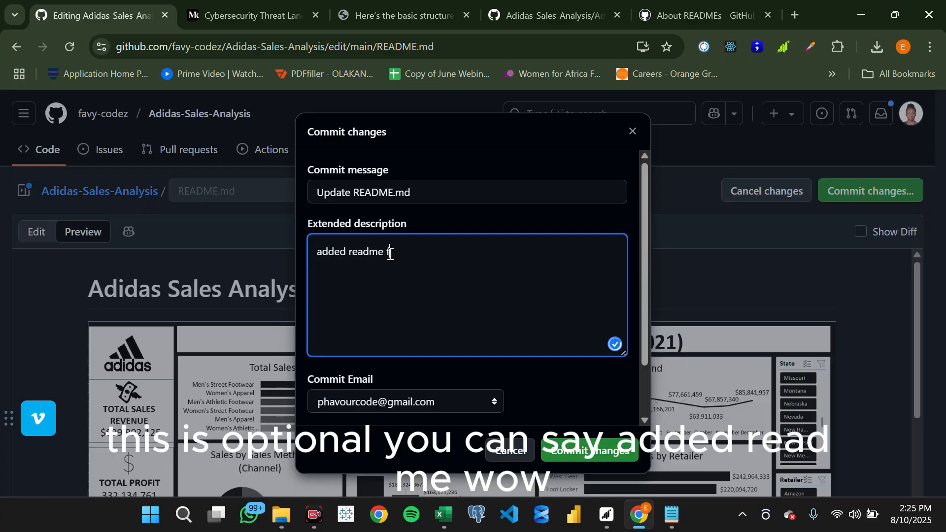
{"action": "left_click", "coordinate": [578, 450]}
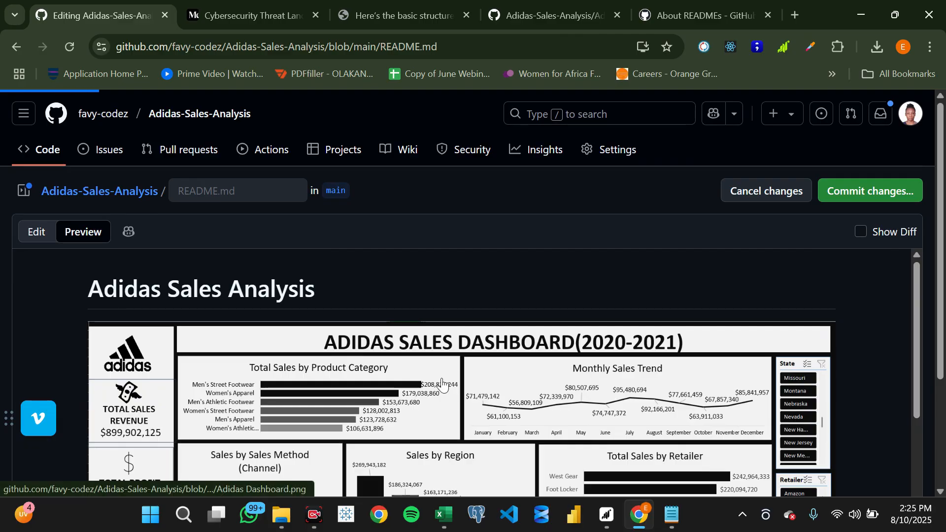
- Open the main page of the Adidas-Sales-Analysis repository from the committed README file
{"action": "scroll", "coordinate": [280, 246], "scroll_direction": "down", "scroll_amount": 1}
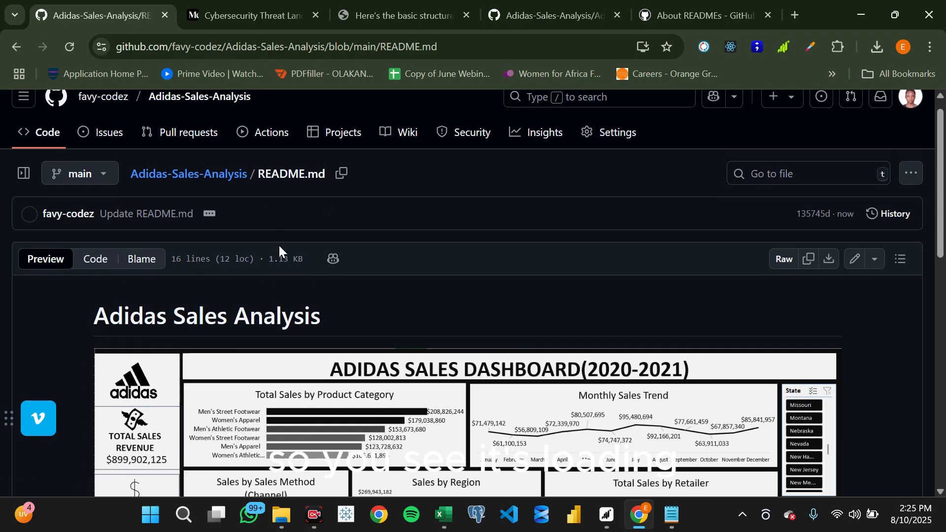
{"action": "scroll", "coordinate": [279, 245], "scroll_direction": "up", "scroll_amount": 1}
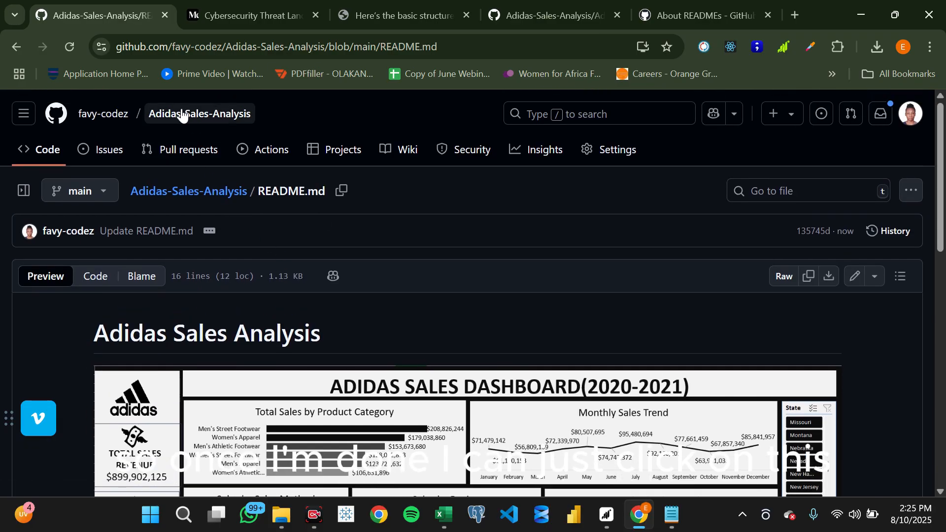
{"action": "left_click", "coordinate": [183, 115]}
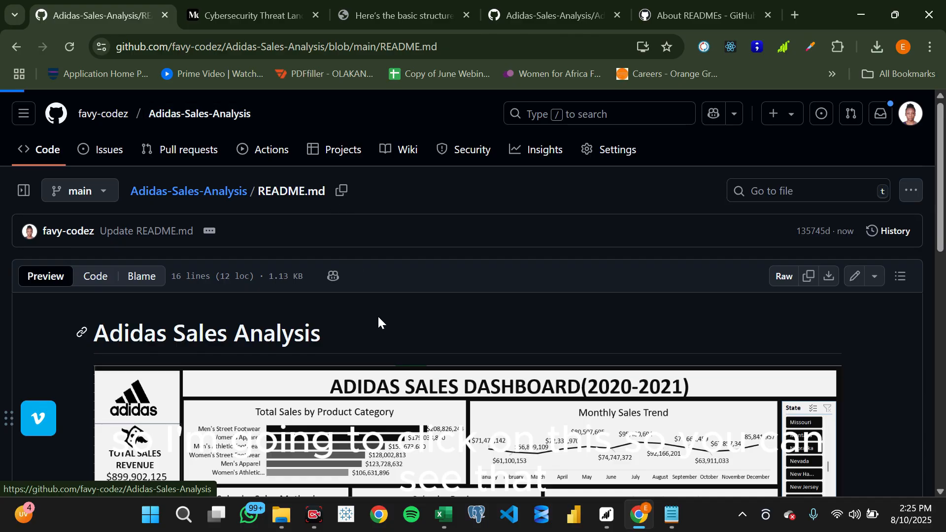
{"action": "scroll", "coordinate": [378, 315], "scroll_direction": "down", "scroll_amount": 5}
{"action": "scroll", "coordinate": [377, 315], "scroll_direction": "up", "scroll_amount": 5}
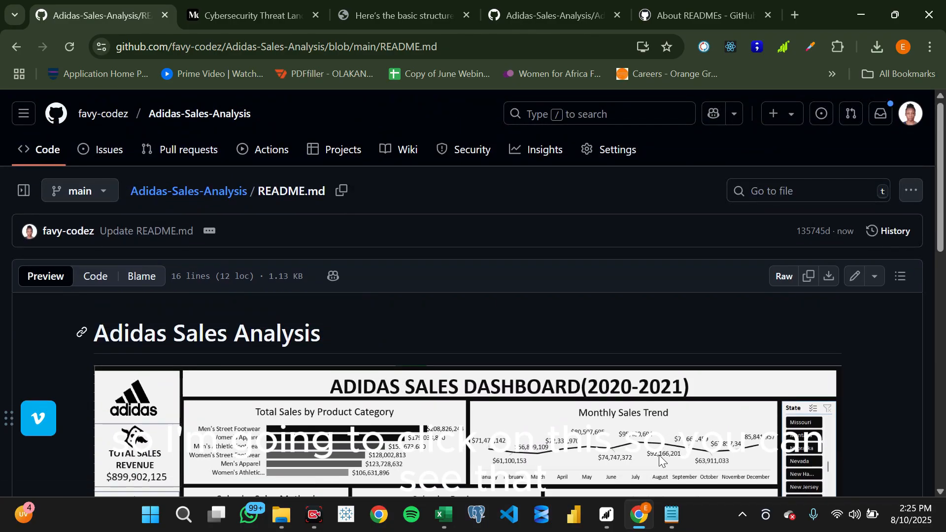
{"action": "left_click", "coordinate": [725, 489]}
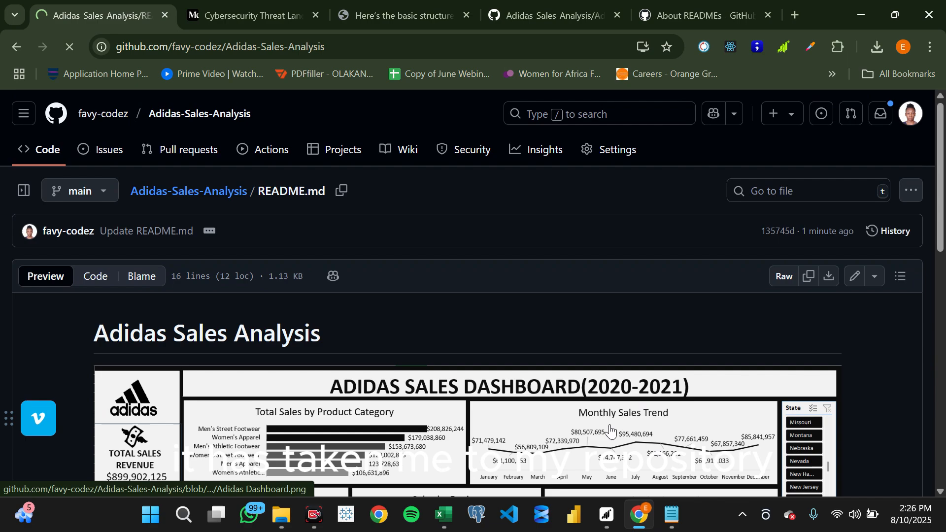
{"action": "scroll", "coordinate": [610, 431], "scroll_direction": "down", "scroll_amount": 2}
{"action": "scroll", "coordinate": [611, 432], "scroll_direction": "up", "scroll_amount": 2}
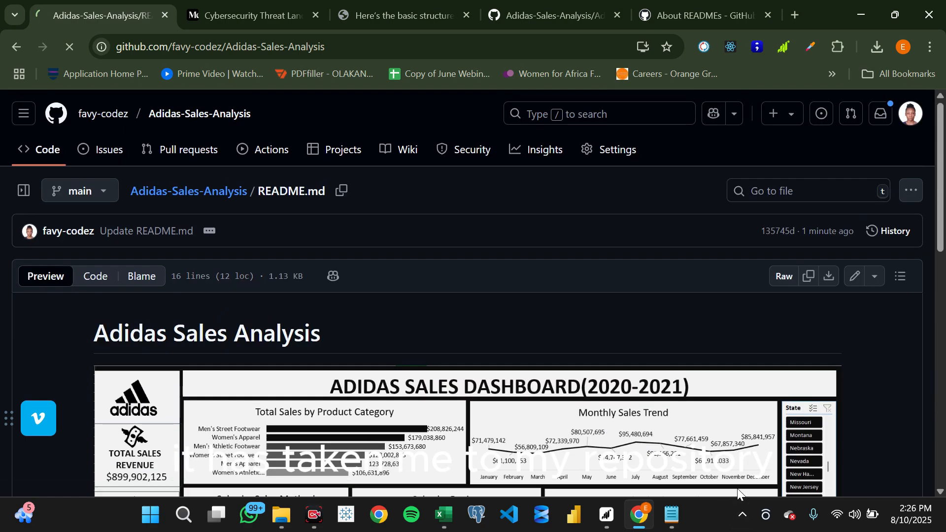
- Examine the repository's file list with its commit times and the rendered README with the dashboard image
{"action": "scroll", "coordinate": [467, 419], "scroll_direction": "down", "scroll_amount": 5}
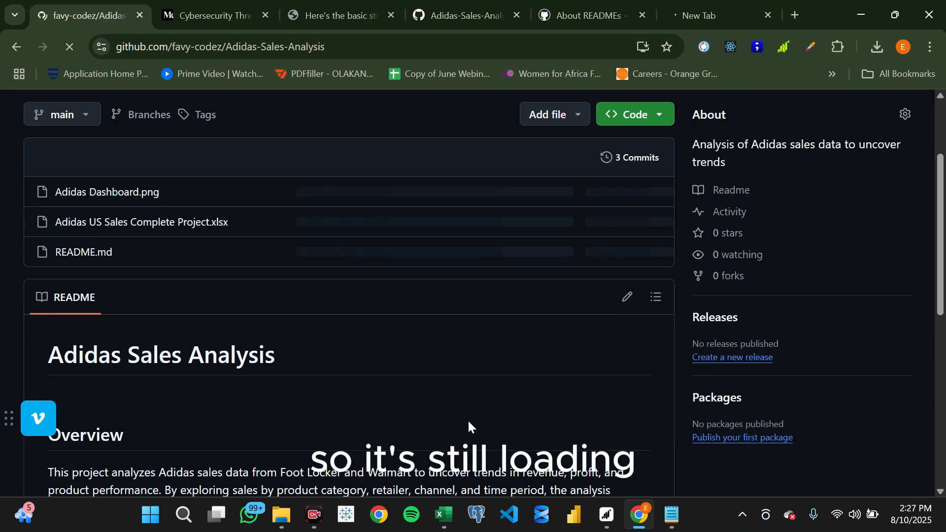
{"action": "scroll", "coordinate": [469, 420], "scroll_direction": "up", "scroll_amount": 5}
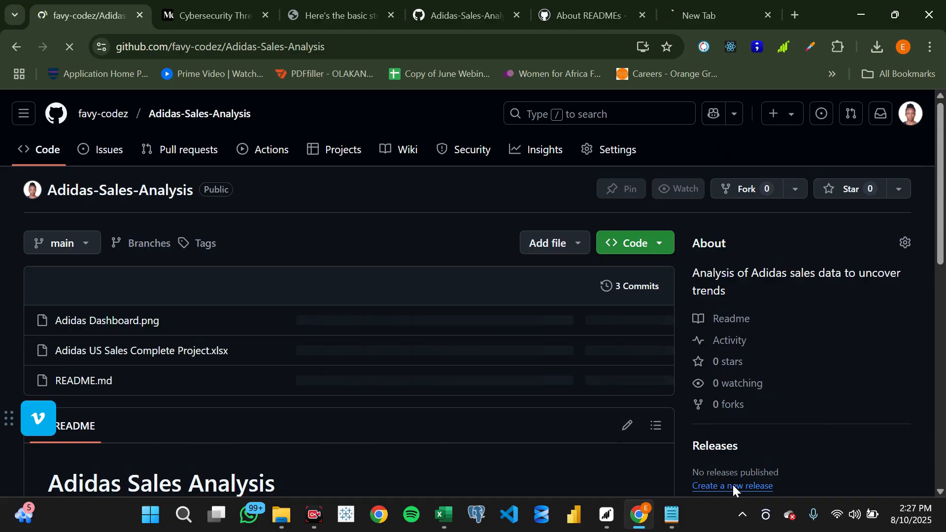
{"action": "scroll", "coordinate": [516, 347], "scroll_direction": "down", "scroll_amount": 5}
{"action": "scroll", "coordinate": [516, 348], "scroll_direction": "up", "scroll_amount": 5}
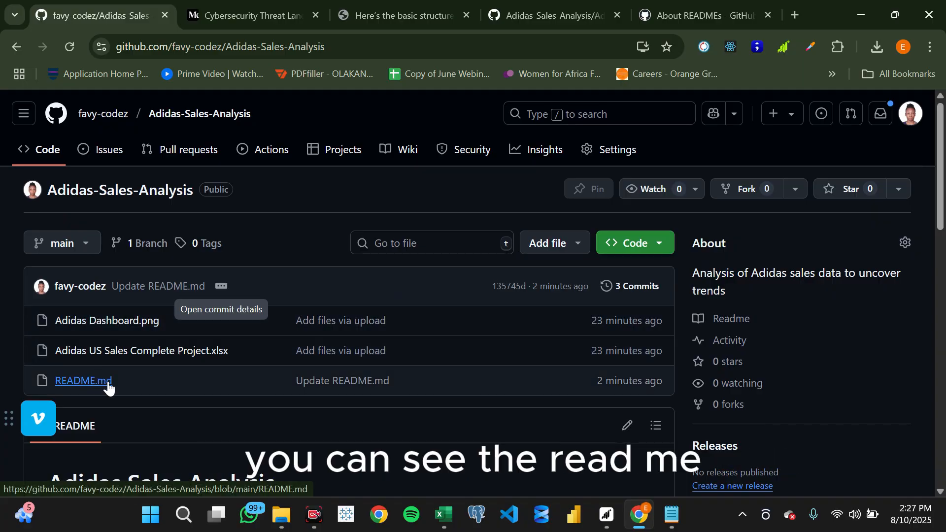
{"action": "scroll", "coordinate": [295, 406], "scroll_direction": "down", "scroll_amount": 1}
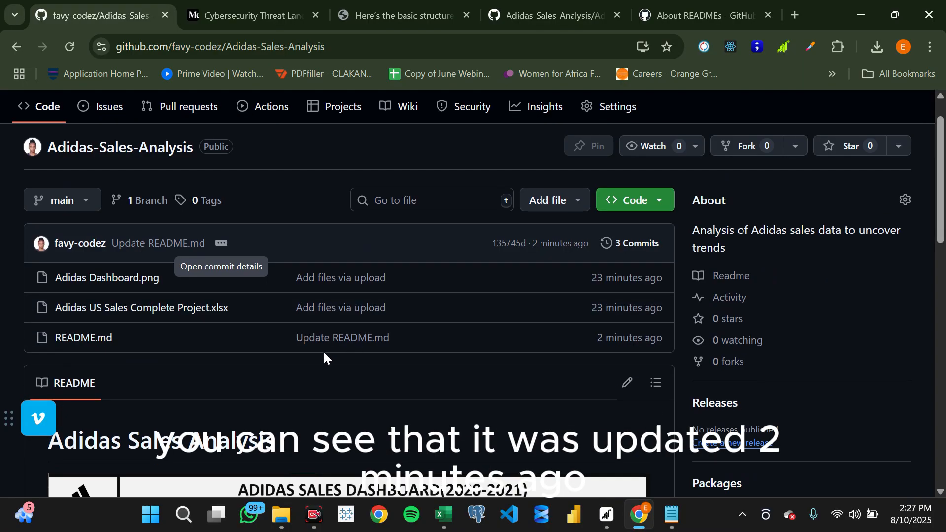
{"action": "scroll", "coordinate": [528, 285], "scroll_direction": "up", "scroll_amount": 1}
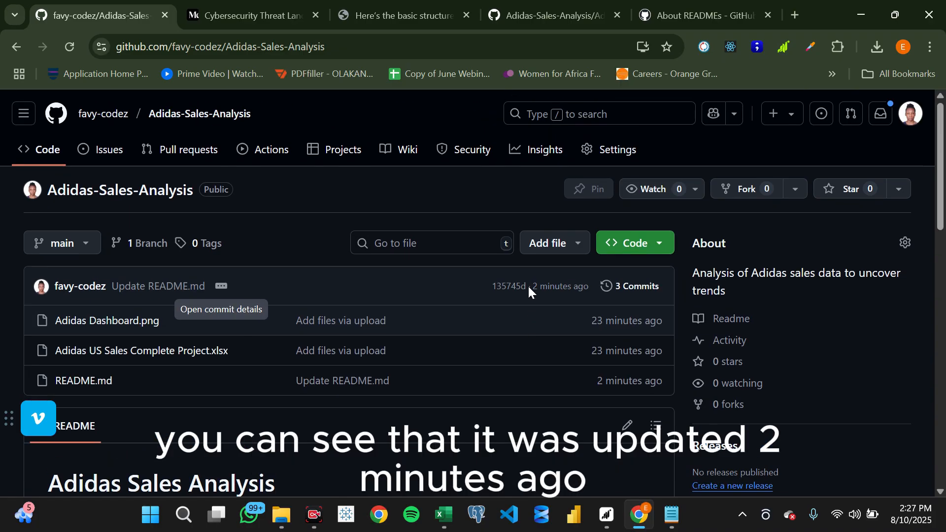
{"action": "scroll", "coordinate": [529, 286], "scroll_direction": "down", "scroll_amount": 6}
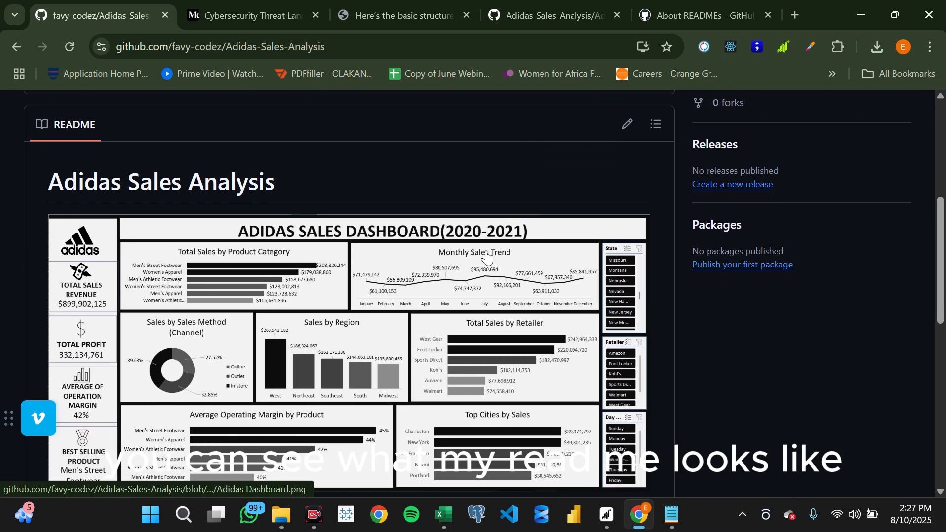
{"action": "scroll", "coordinate": [546, 340], "scroll_direction": "down", "scroll_amount": 9}
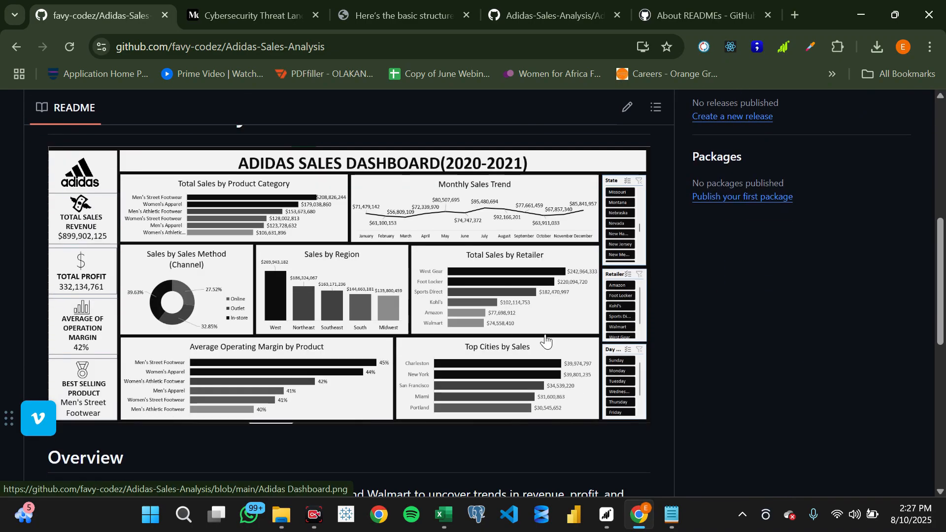
{"action": "scroll", "coordinate": [545, 335], "scroll_direction": "up", "scroll_amount": 15}
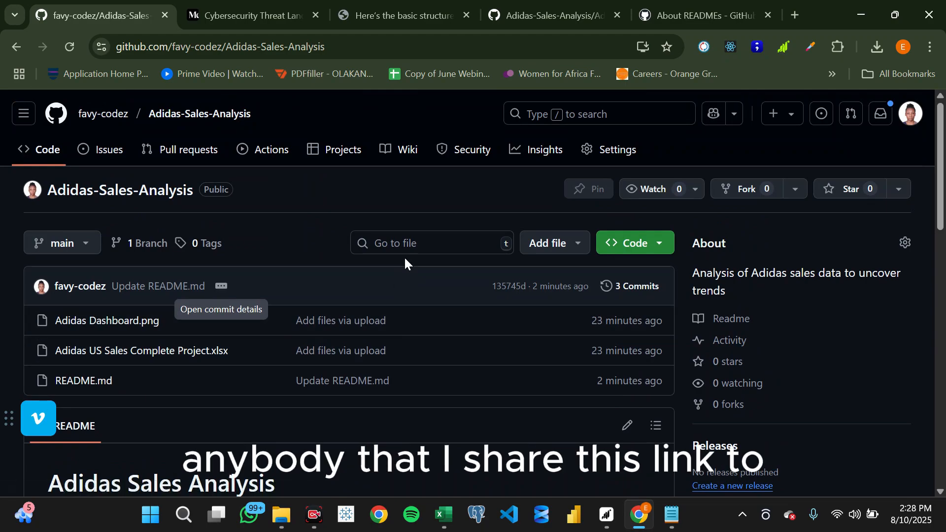
- Highlight the repository's web address as the link to share and review the page a visitor sees, down to the report link
{"action": "left_click", "coordinate": [323, 42]}
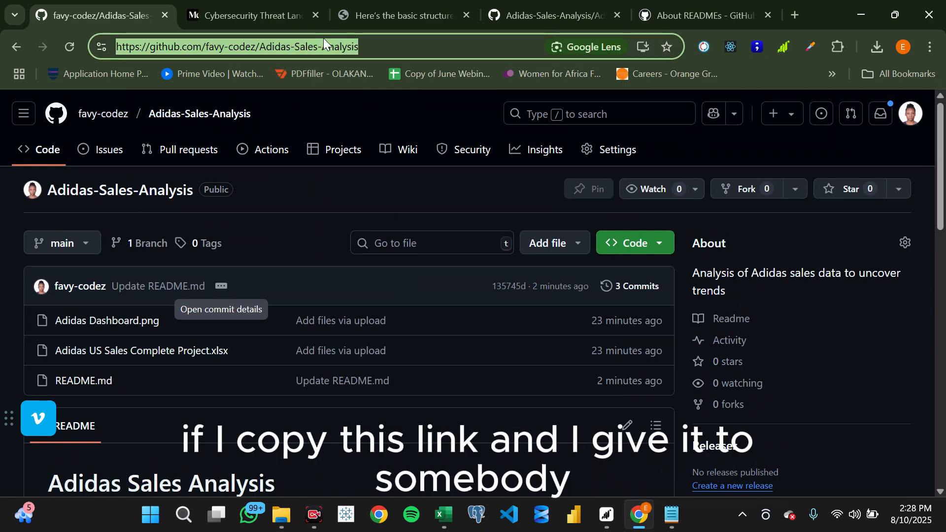
{"action": "scroll", "coordinate": [352, 310], "scroll_direction": "down", "scroll_amount": 15}
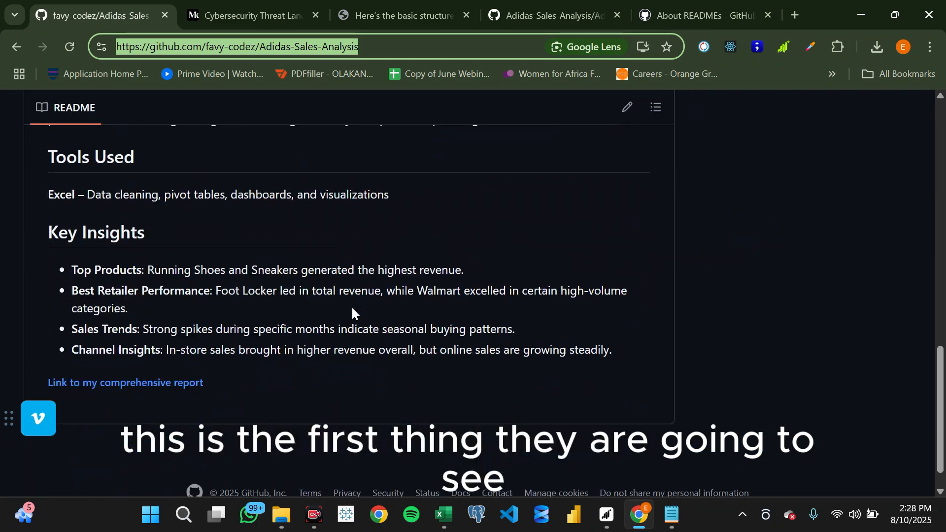
{"action": "scroll", "coordinate": [352, 308], "scroll_direction": "up", "scroll_amount": 15}
{"action": "scroll", "coordinate": [351, 306], "scroll_direction": "down", "scroll_amount": 2}
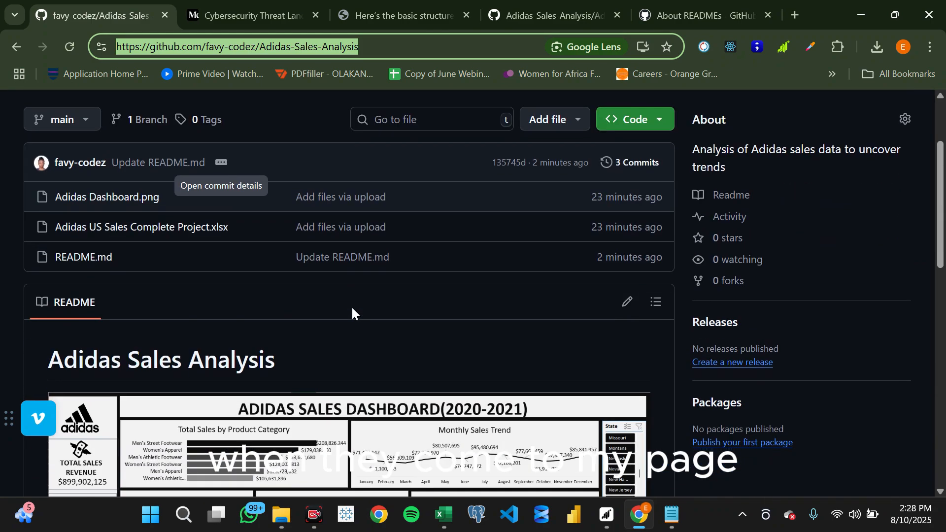
{"action": "left_click", "coordinate": [304, 112]}
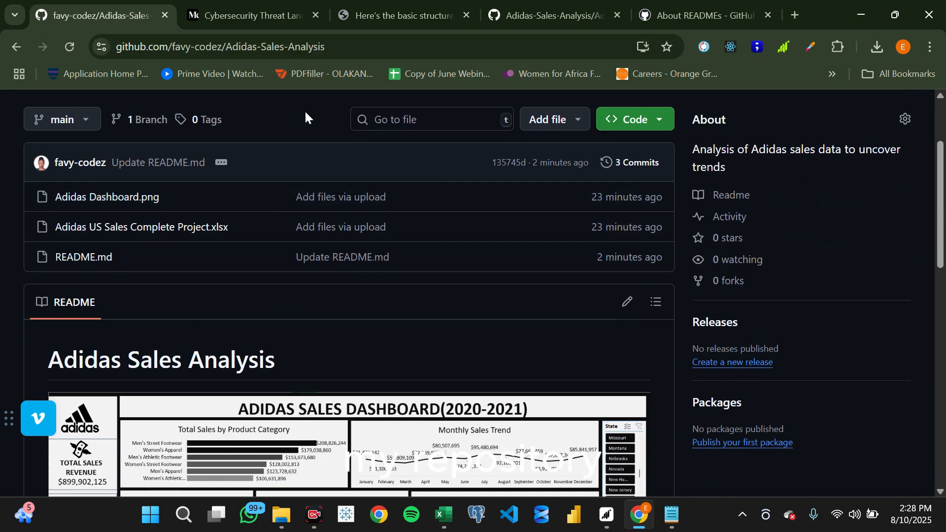
{"action": "scroll", "coordinate": [305, 111], "scroll_direction": "up", "scroll_amount": 2}
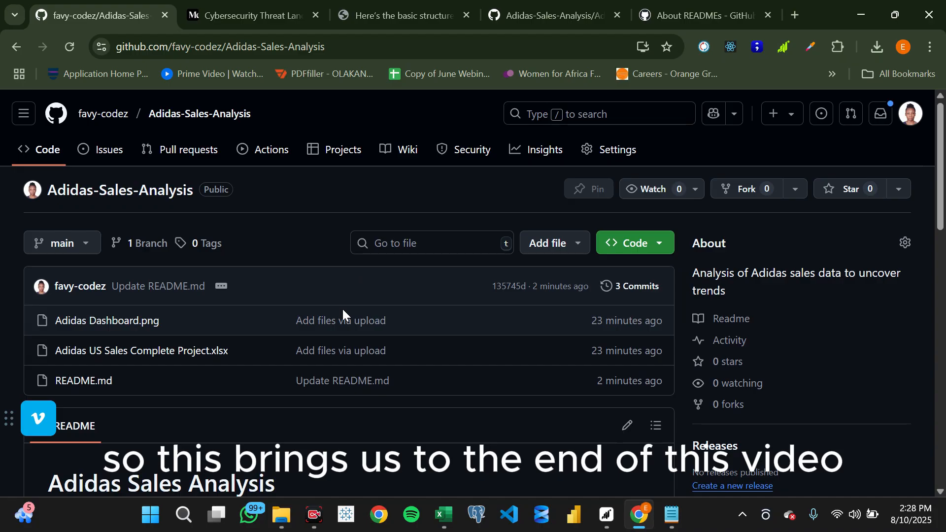
{"action": "scroll", "coordinate": [343, 314], "scroll_direction": "down", "scroll_amount": 2}
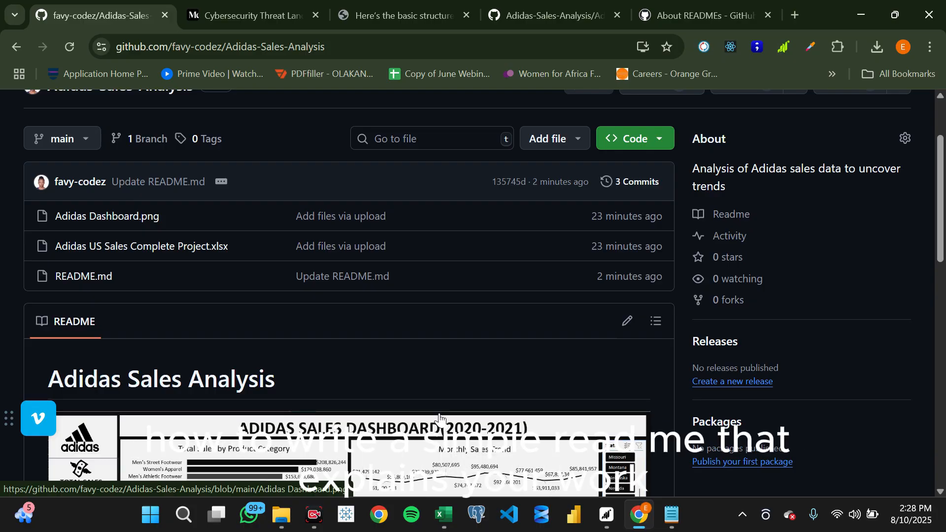
{"action": "scroll", "coordinate": [440, 419], "scroll_direction": "down", "scroll_amount": 3}
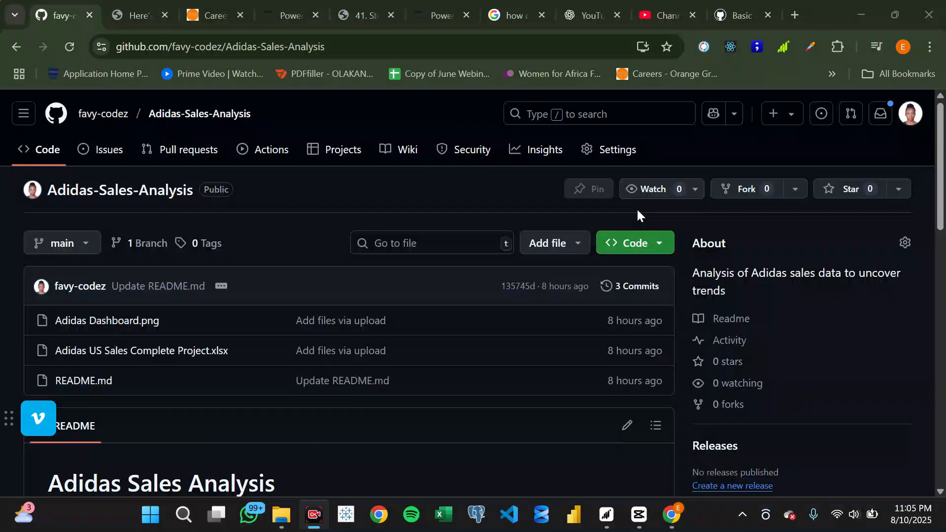